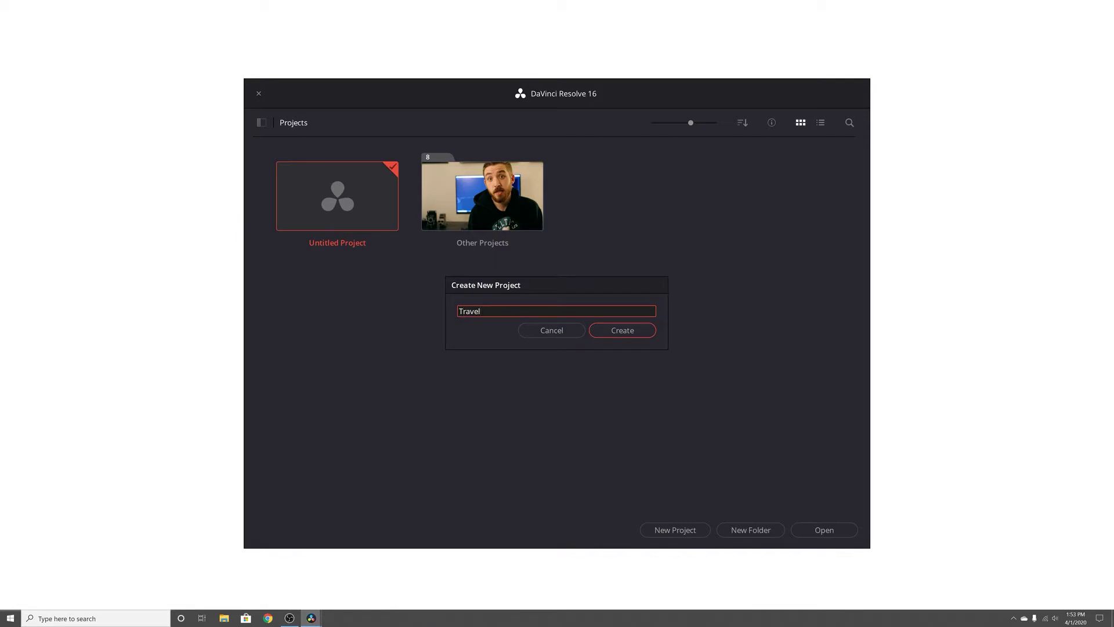
Create the new project named Travel and switch to the Edit page
{"action": "left_click", "coordinate": [600, 331]}
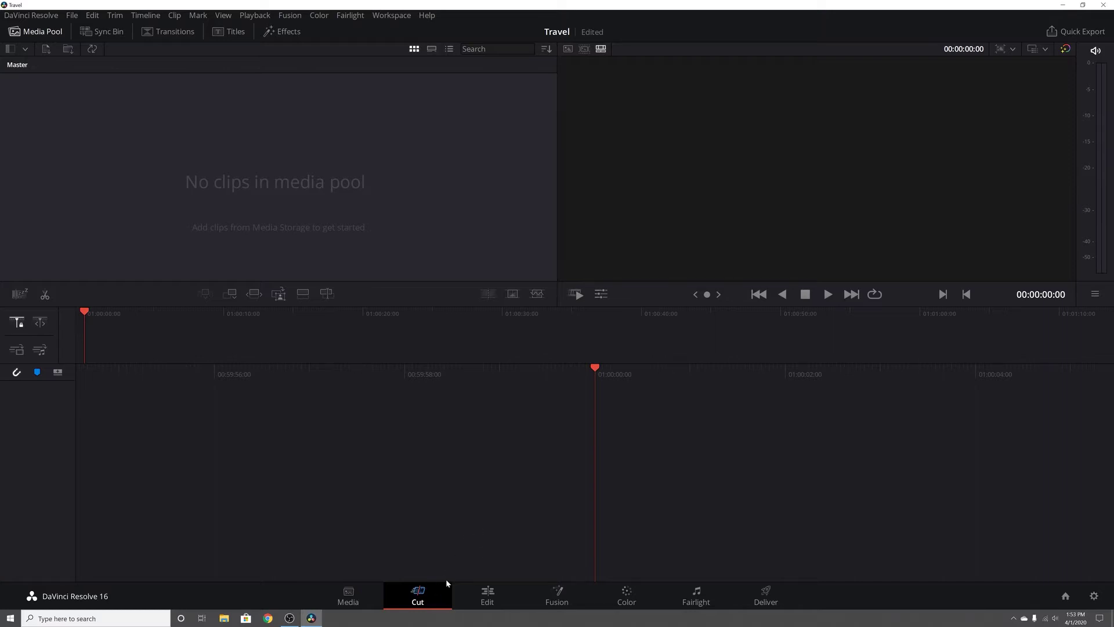
{"action": "left_click", "coordinate": [493, 593]}
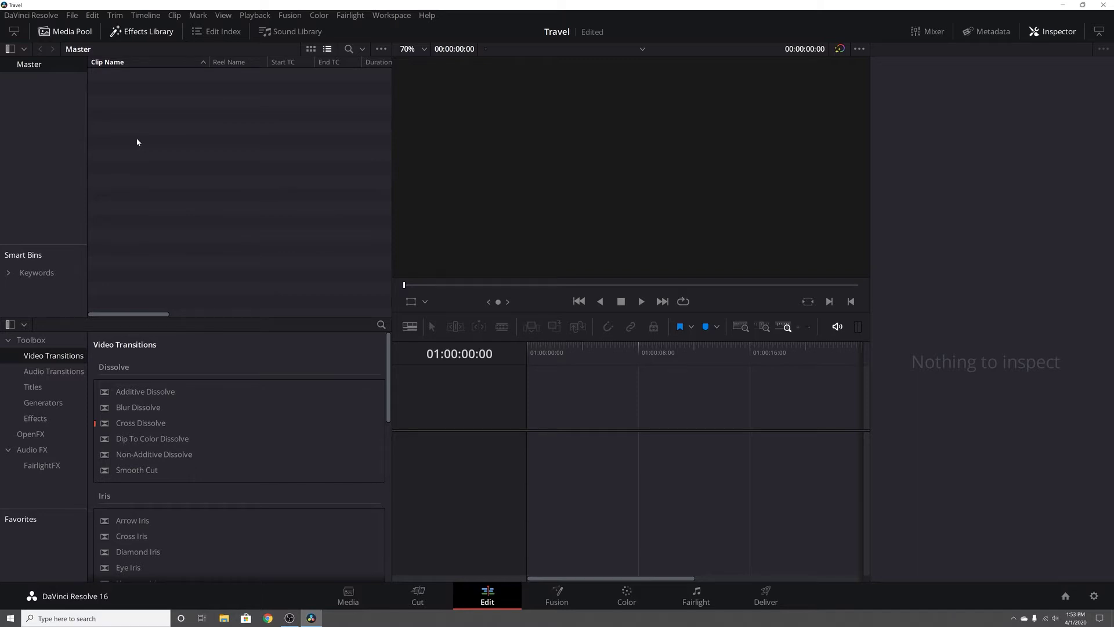
Import all the IMG video clips, IMG_1147 through IMG_1323, from the Ethiopia Vlog Raw folder into the media pool
{"action": "left_click", "coordinate": [71, 15]}
{"action": "mouse_move", "coordinate": [120, 128]}
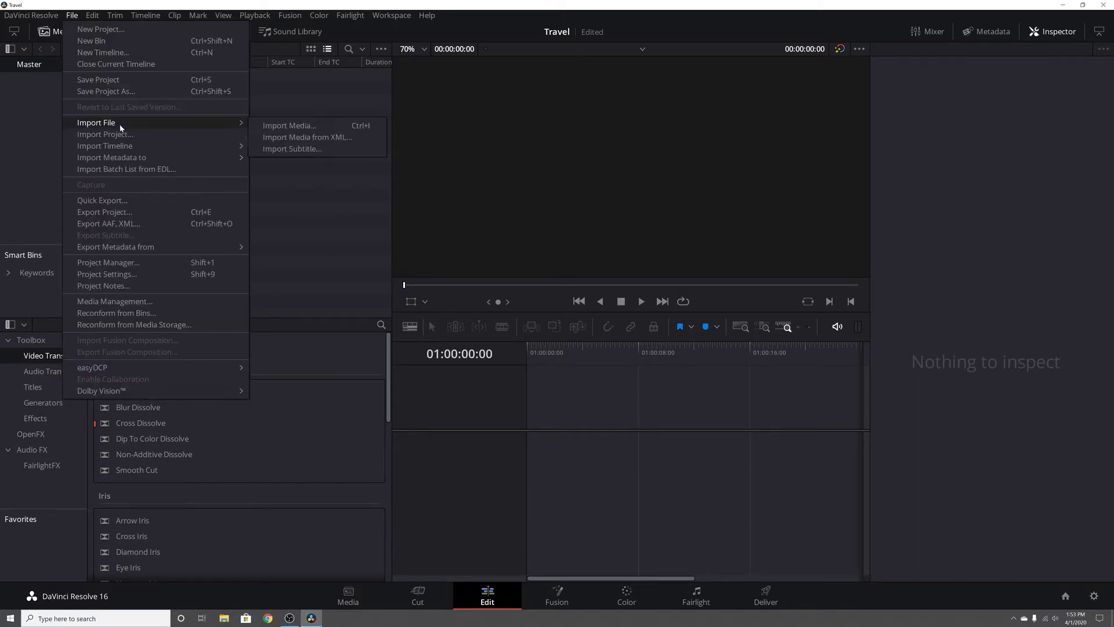
{"action": "left_click", "coordinate": [291, 200]}
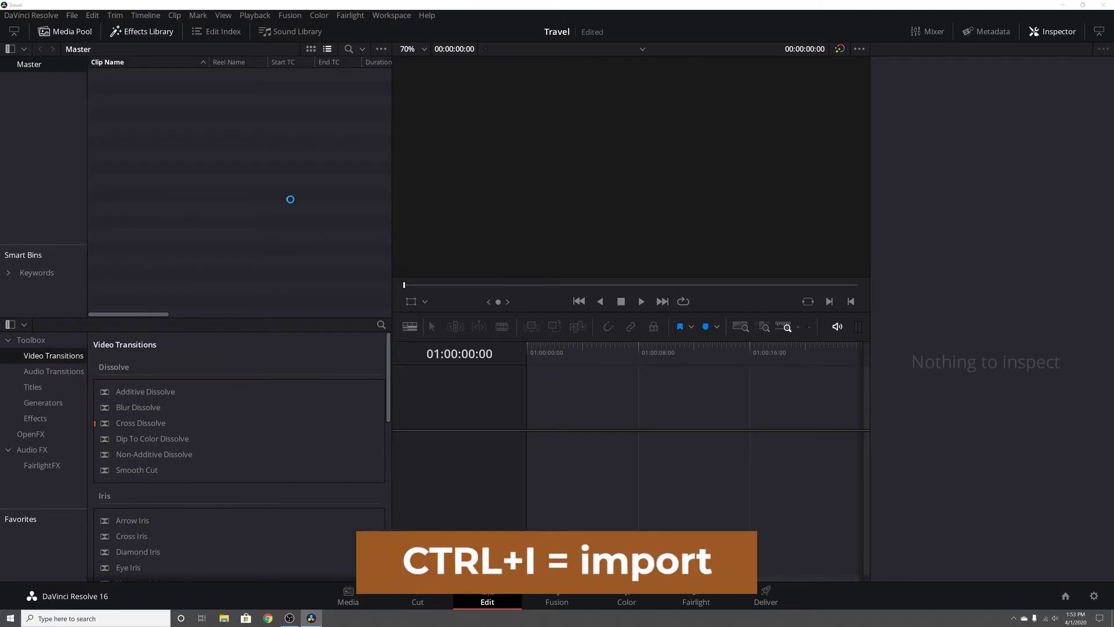
{"action": "key", "text": "ctrl+i"}
{"action": "left_click", "coordinate": [101, 86]}
{"action": "scroll", "coordinate": [162, 161], "scroll_direction": "down", "scroll_amount": 3}
{"action": "left_click", "coordinate": [153, 212], "text": "shift"}
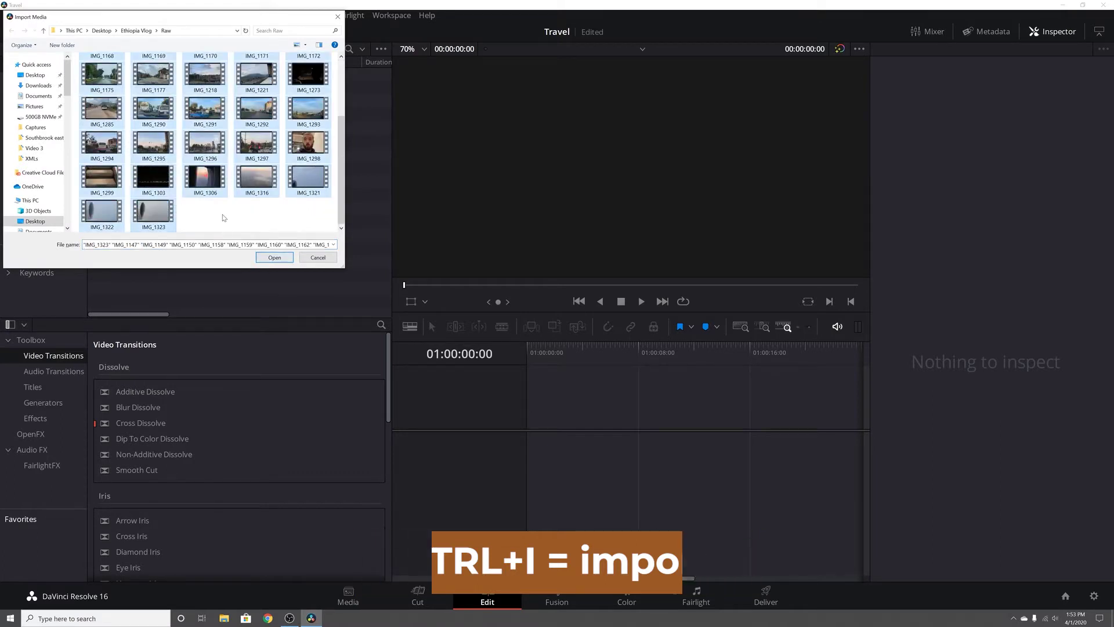
{"action": "scroll", "coordinate": [208, 210], "scroll_direction": "up", "scroll_amount": 2}
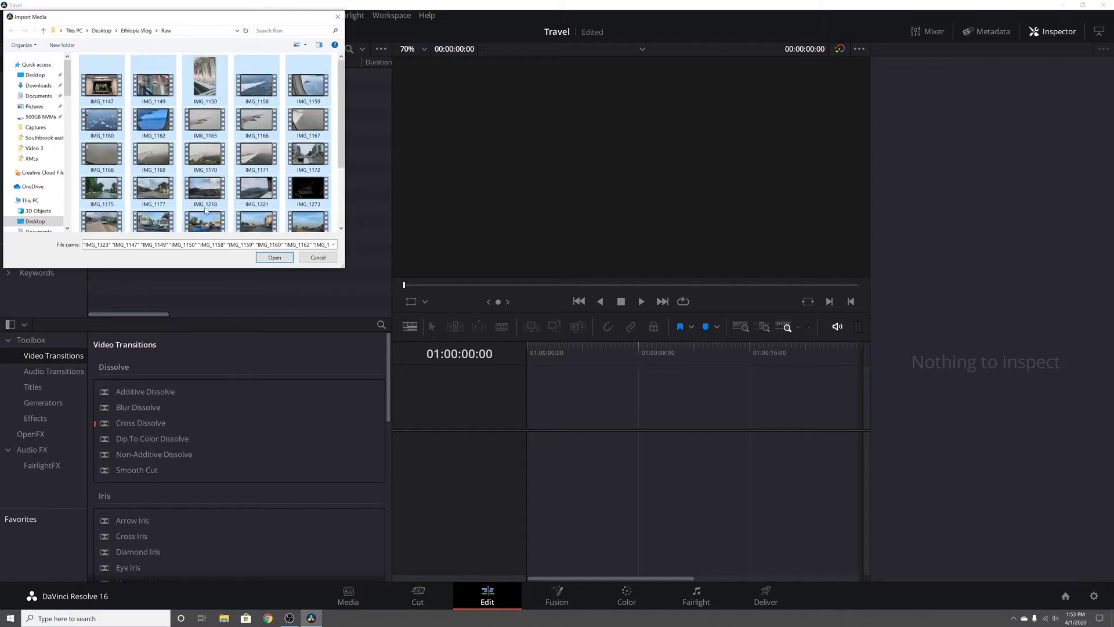
{"action": "scroll", "coordinate": [119, 109], "scroll_direction": "down", "scroll_amount": 3}
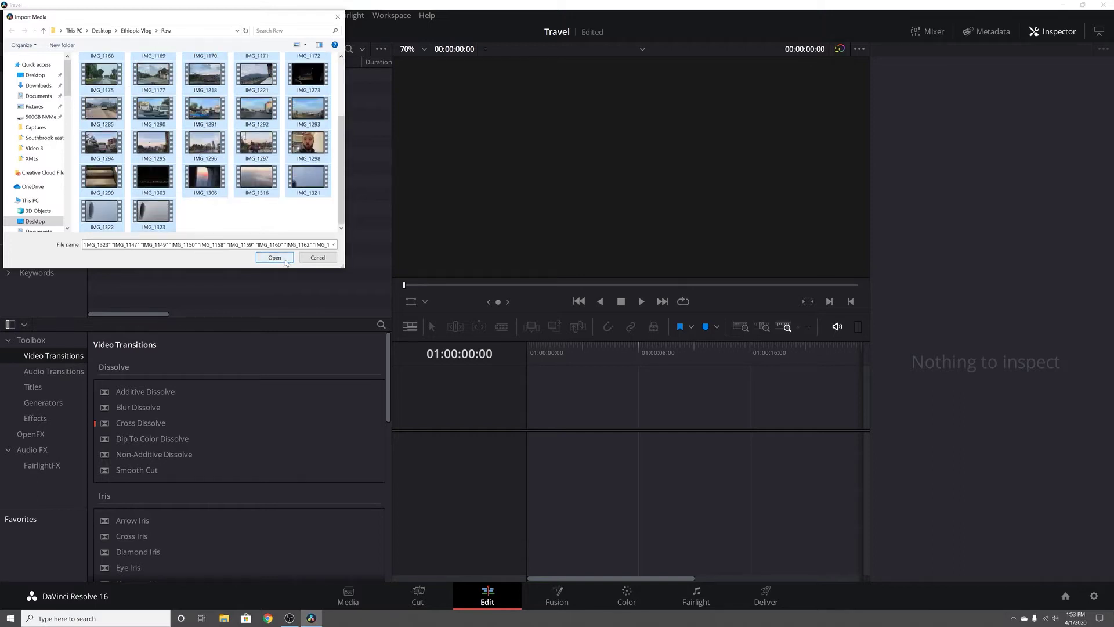
{"action": "left_click", "coordinate": [274, 258]}
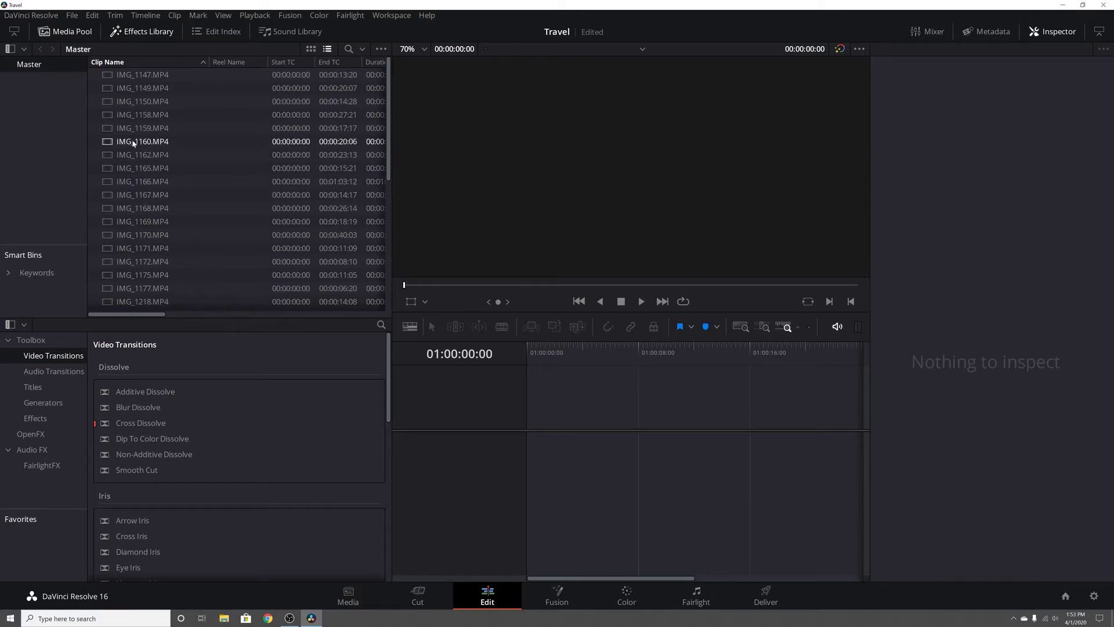
{"action": "left_click", "coordinate": [29, 15]}
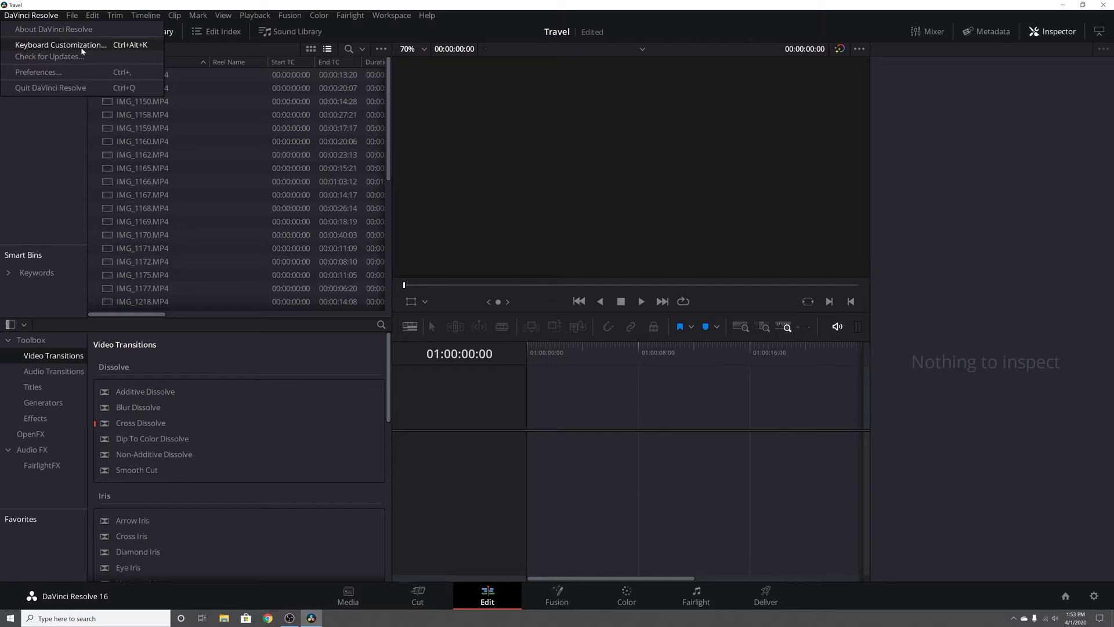
{"action": "left_click", "coordinate": [134, 157]}
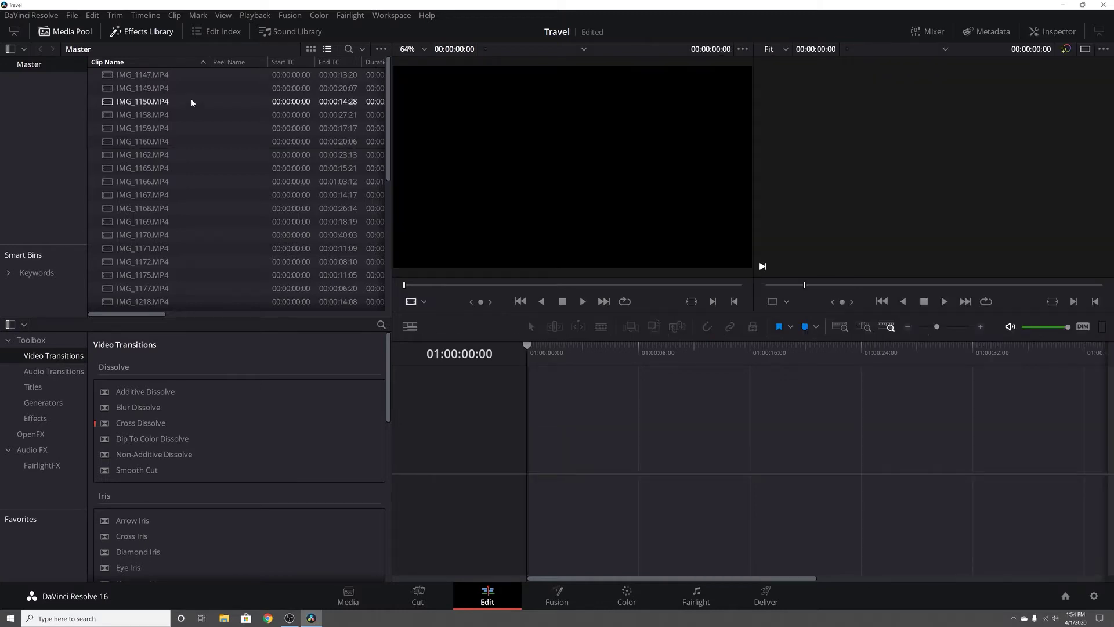
Place all the imported clips together on a new timeline
{"action": "scroll", "coordinate": [203, 290], "scroll_direction": "down", "scroll_amount": 10}
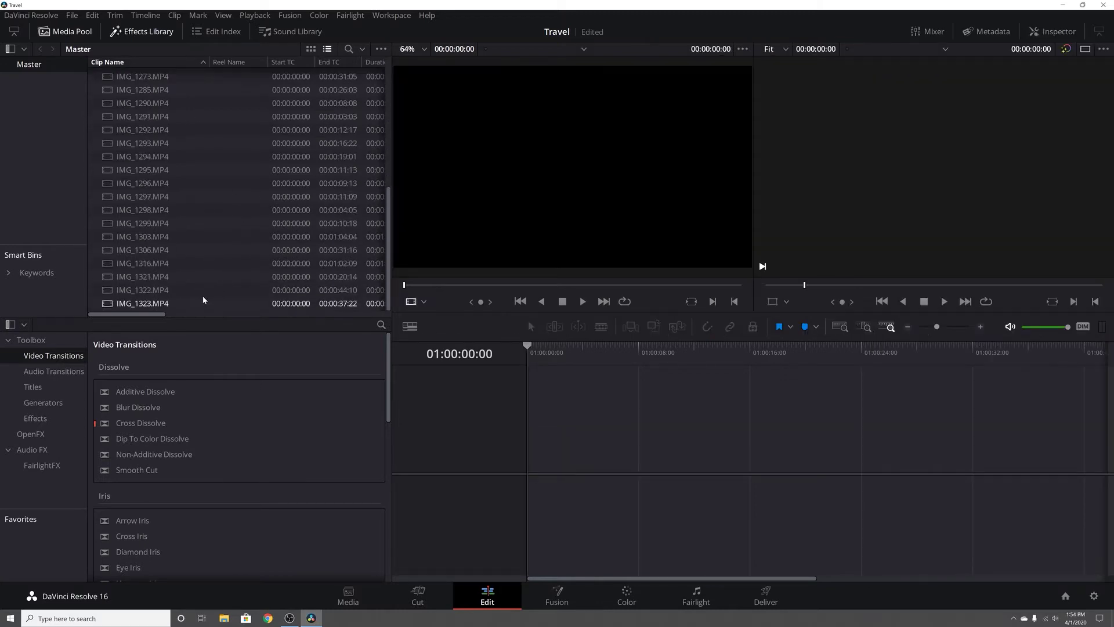
{"action": "left_click", "coordinate": [195, 301], "text": "shift"}
{"action": "left_click_drag", "start_coordinate": [168, 278], "coordinate": [528, 452]}
Split the timeline clip at about 01:03:21:14 and ripple delete the portion before the cut
{"action": "left_click_drag", "start_coordinate": [588, 354], "coordinate": [758, 380]}
{"action": "key", "text": "ctrl+backslash"}
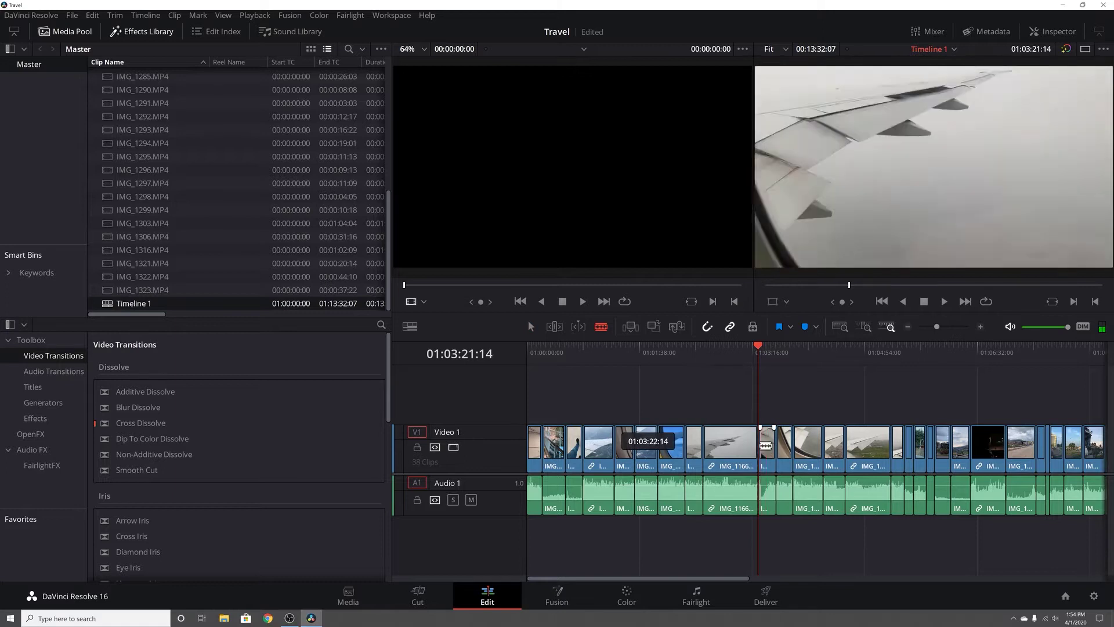
{"action": "left_click", "coordinate": [719, 444]}
{"action": "key", "text": "Delete"}
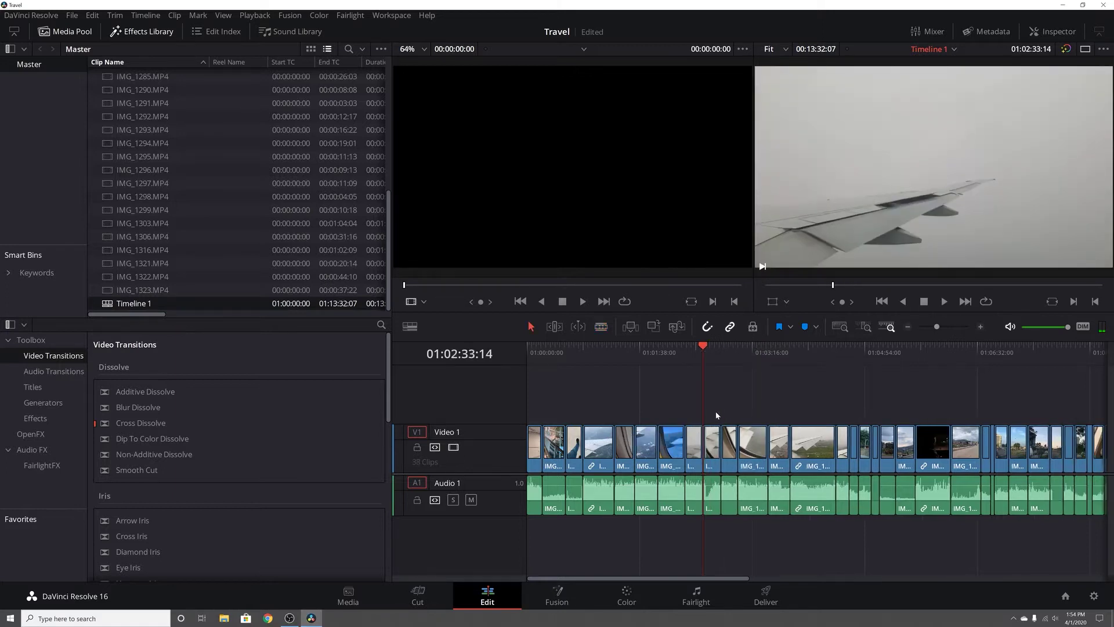
Undo the deletion, the split and the placement of all clips on the timeline
{"action": "key", "text": "ctrl+z"}
{"action": "key", "text": "ctrl+z"}
{"action": "key", "text": "ctrl+z"}
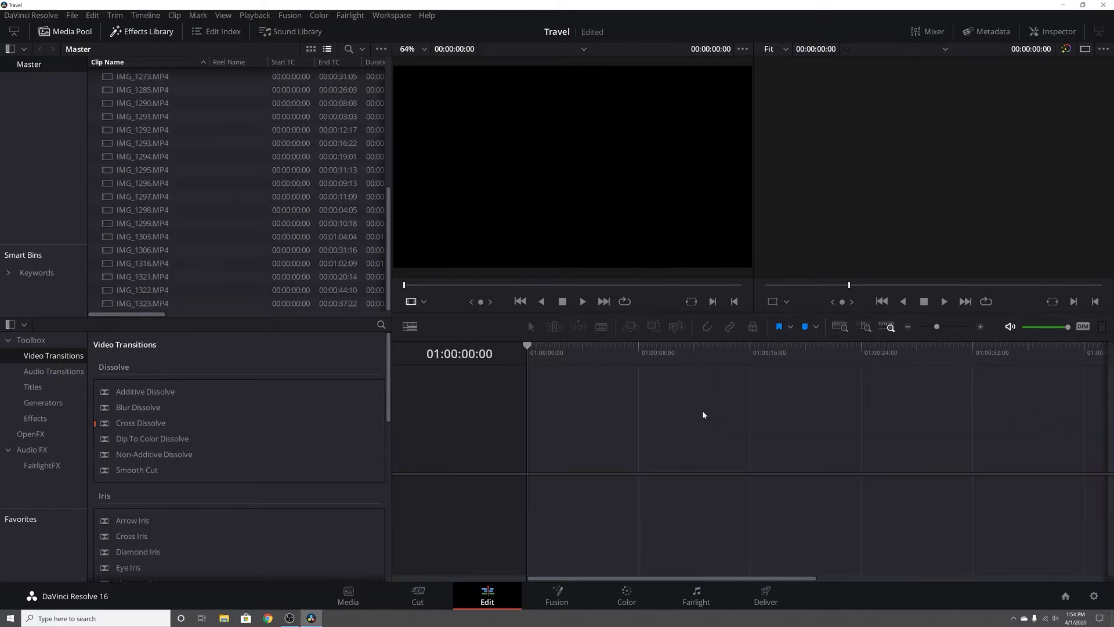
Load IMG_1147.MP4 into the source viewer and play it with the system volume lowered
{"action": "scroll", "coordinate": [136, 174], "scroll_direction": "up", "scroll_amount": 6}
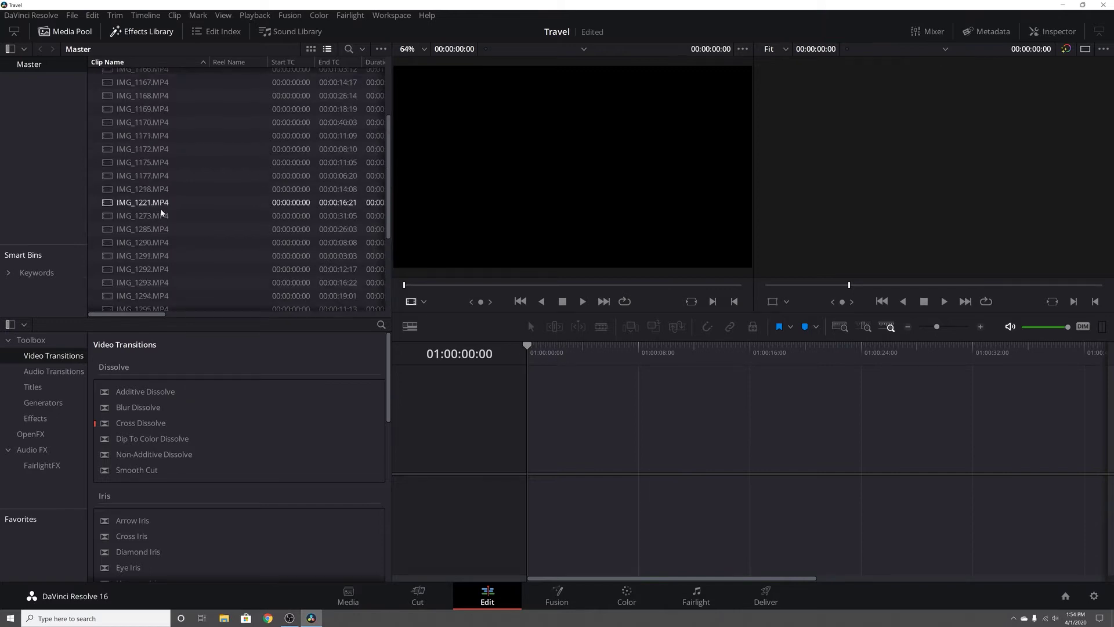
{"action": "left_click", "coordinate": [111, 76]}
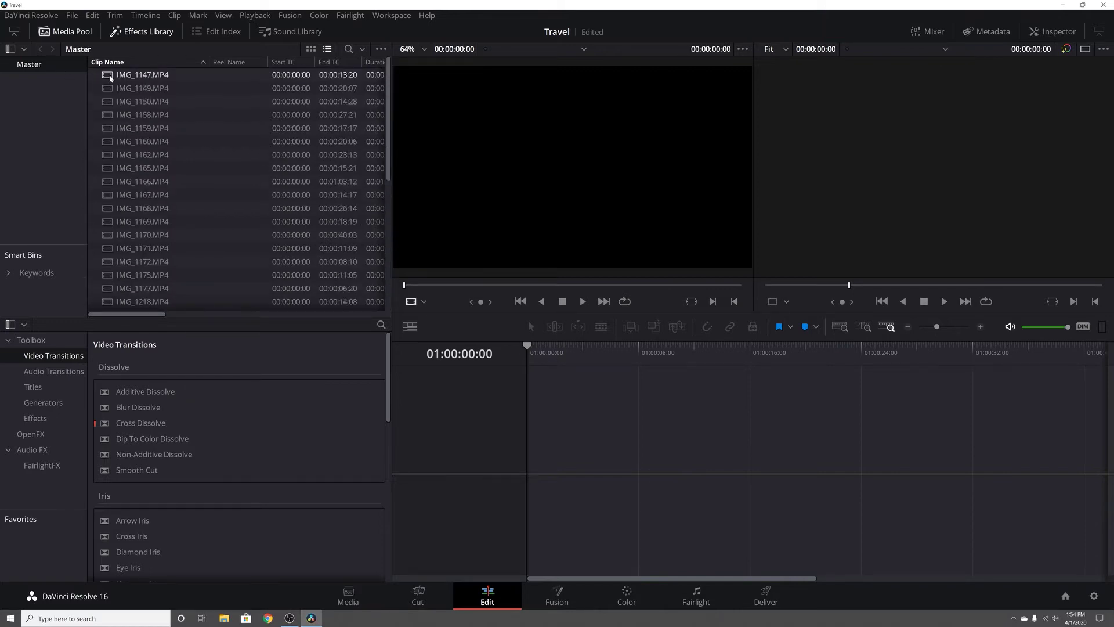
{"action": "double_click", "coordinate": [105, 79]}
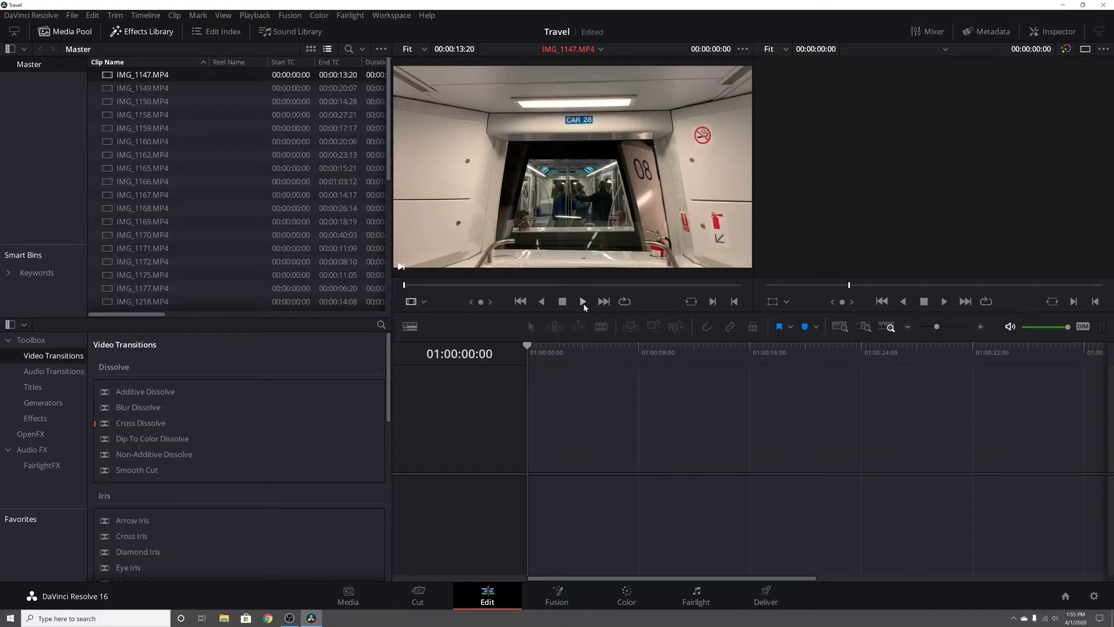
{"action": "left_click", "coordinate": [583, 302]}
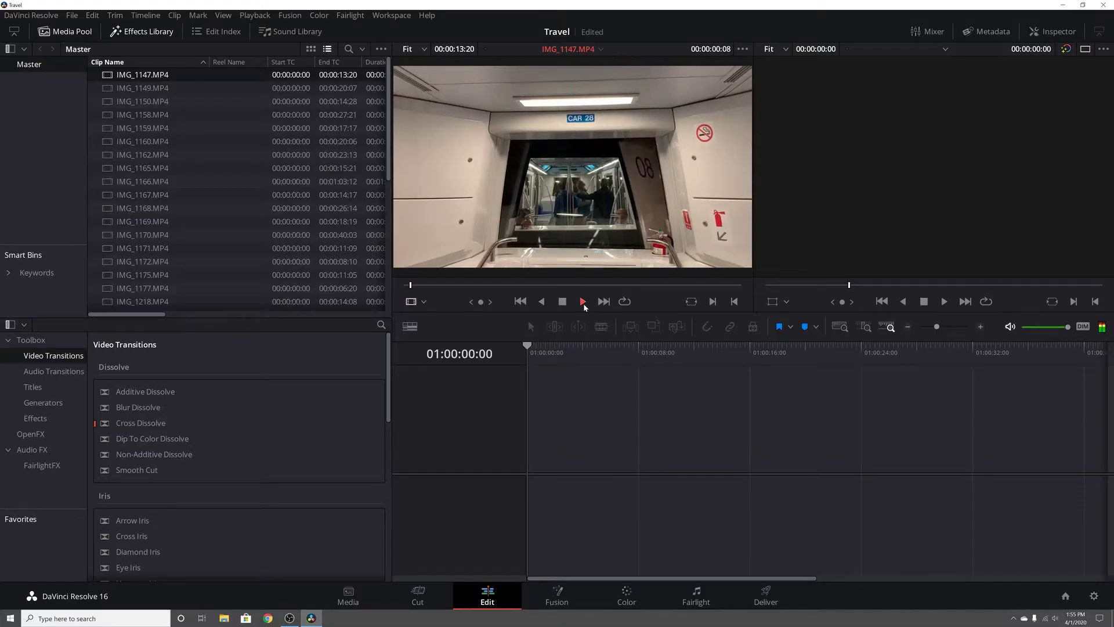
{"action": "key", "text": "XF86AudioLowerVolume"}
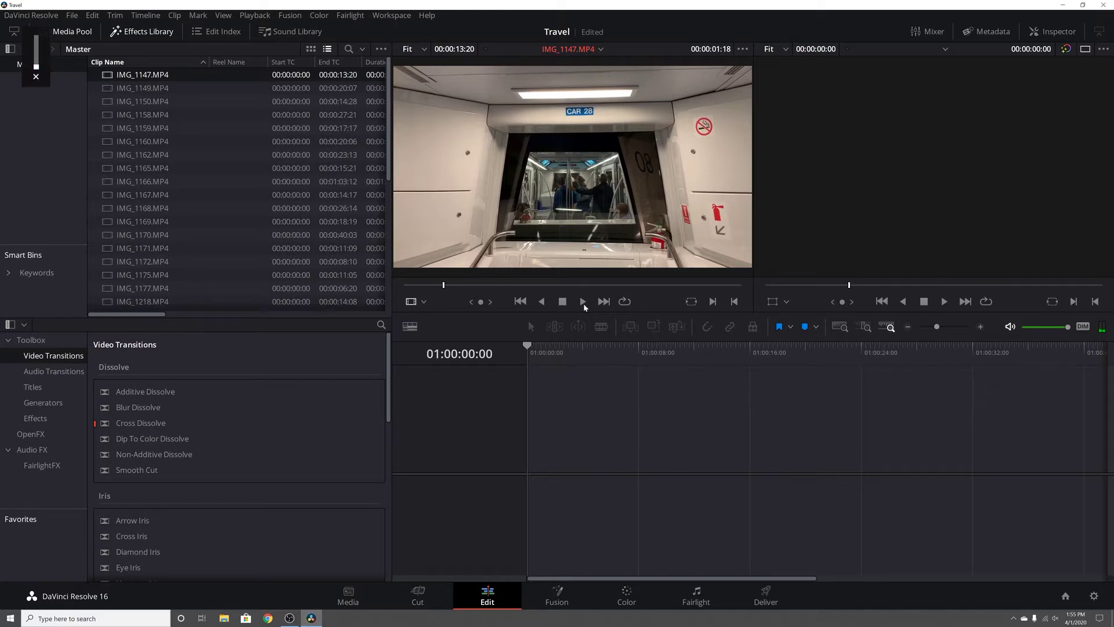
{"action": "left_click", "coordinate": [583, 302]}
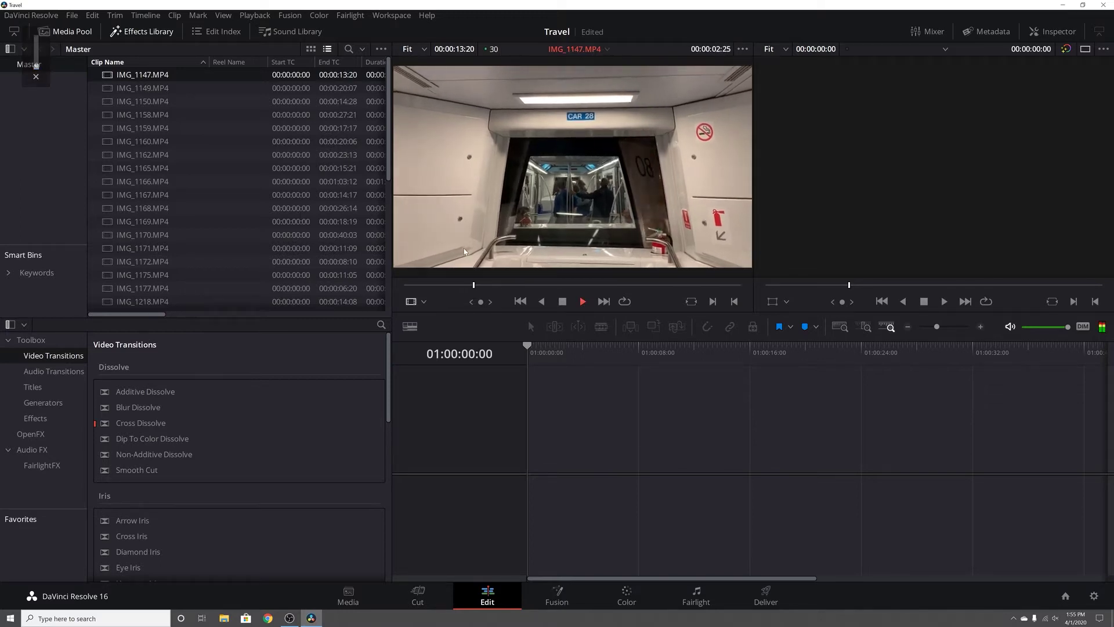
Preview IMG_1147.MP4 in the source viewer, speeding playback up to 8x
{"action": "key", "text": "l"}
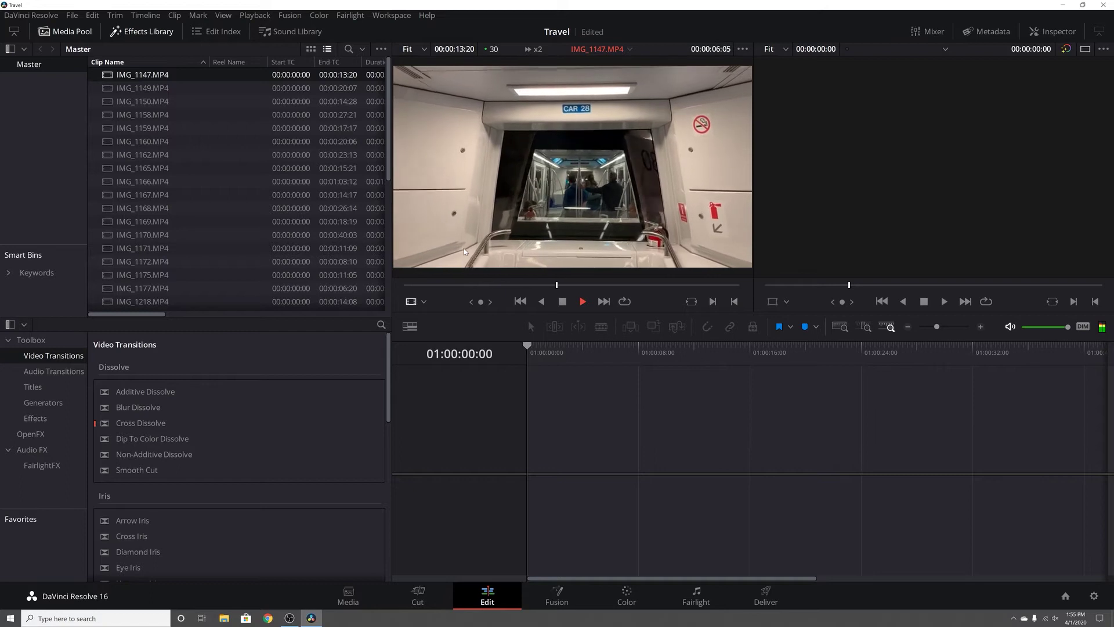
{"action": "key", "text": "l"}
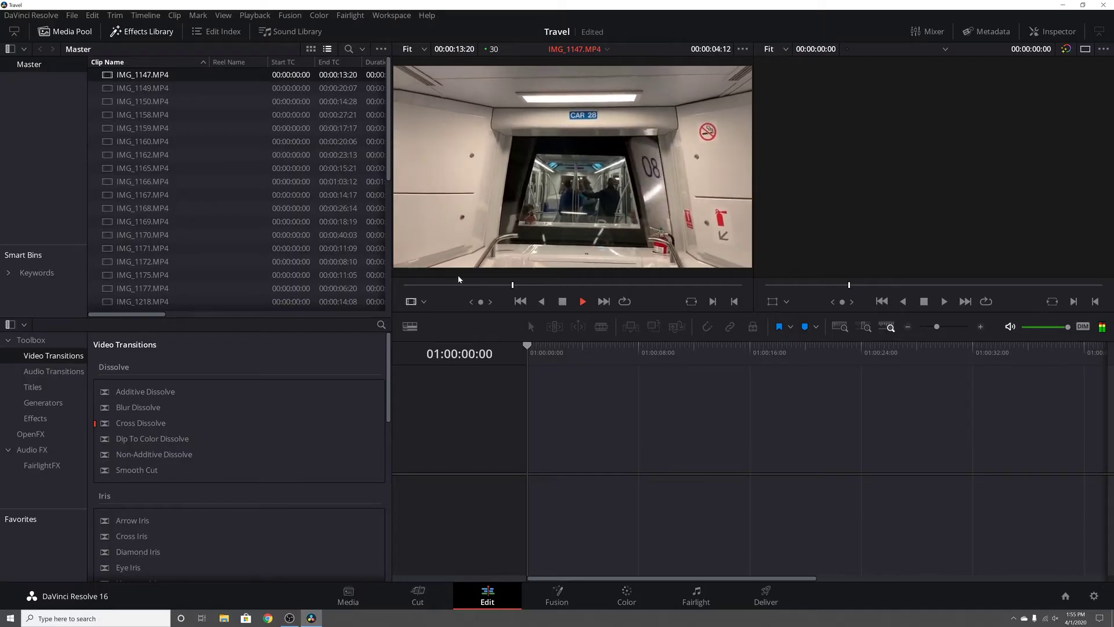
{"action": "key", "text": "l"}
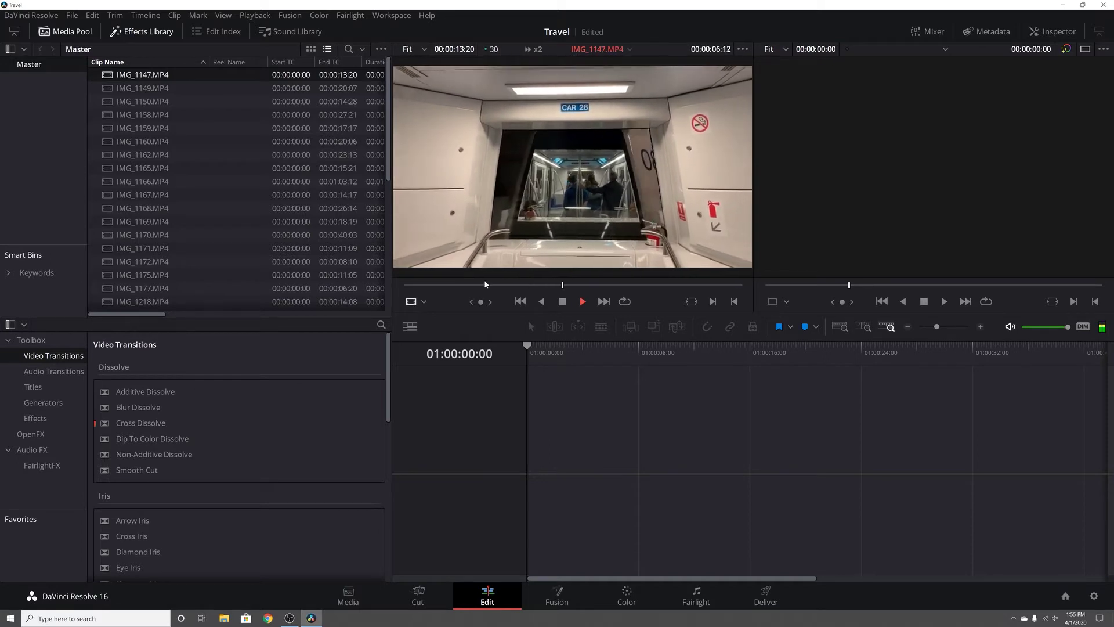
{"action": "key", "text": "l"}
{"action": "key", "text": "l"}
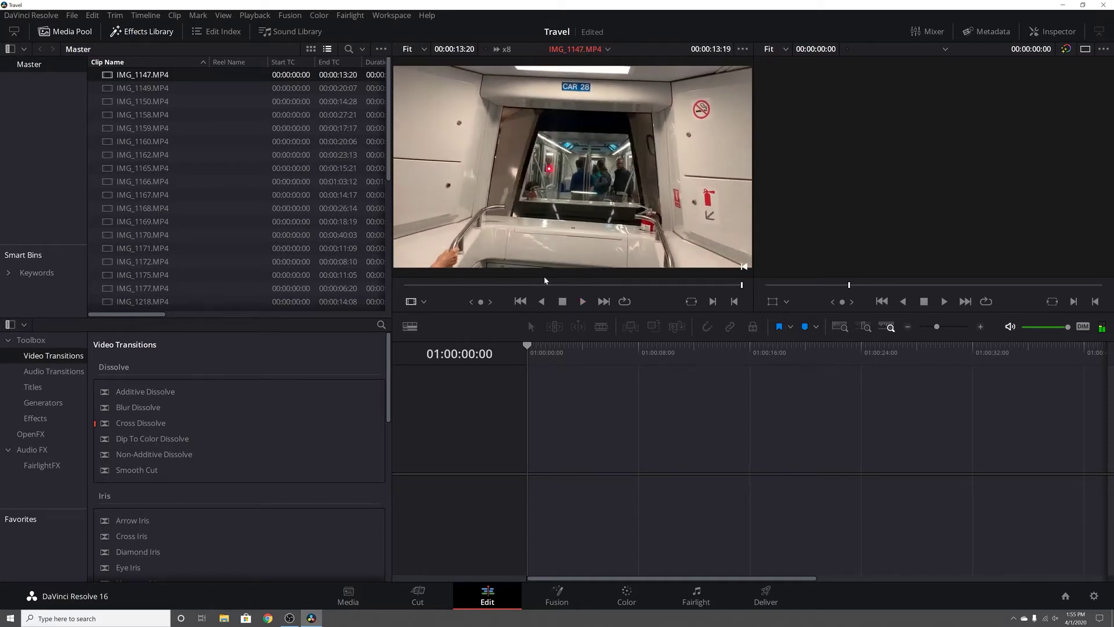
Mark in and out points on IMG_1147.MP4 for a range of about 00:00:03:05, ending at about 00:00:09:17
{"action": "left_click", "coordinate": [529, 285]}
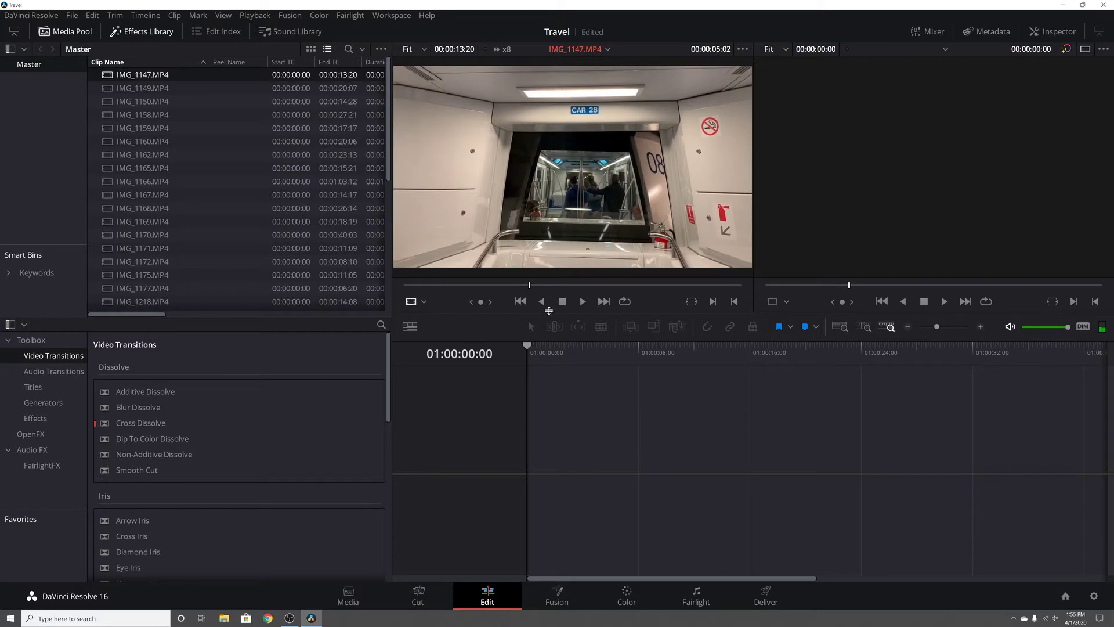
{"action": "mouse_move", "coordinate": [528, 289]}
{"action": "left_mouse_down"}
{"action": "mouse_move", "coordinate": [435, 290]}
{"action": "mouse_move", "coordinate": [593, 289]}
{"action": "left_mouse_up"}
{"action": "key", "text": "i"}
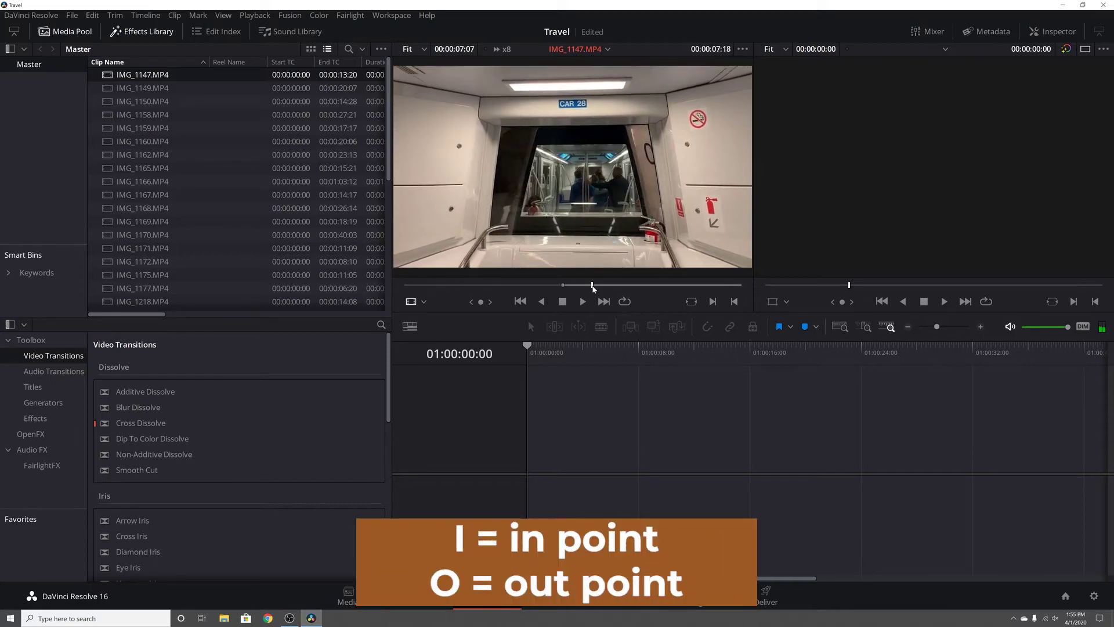
{"action": "left_click_drag", "start_coordinate": [593, 288], "coordinate": [646, 289]}
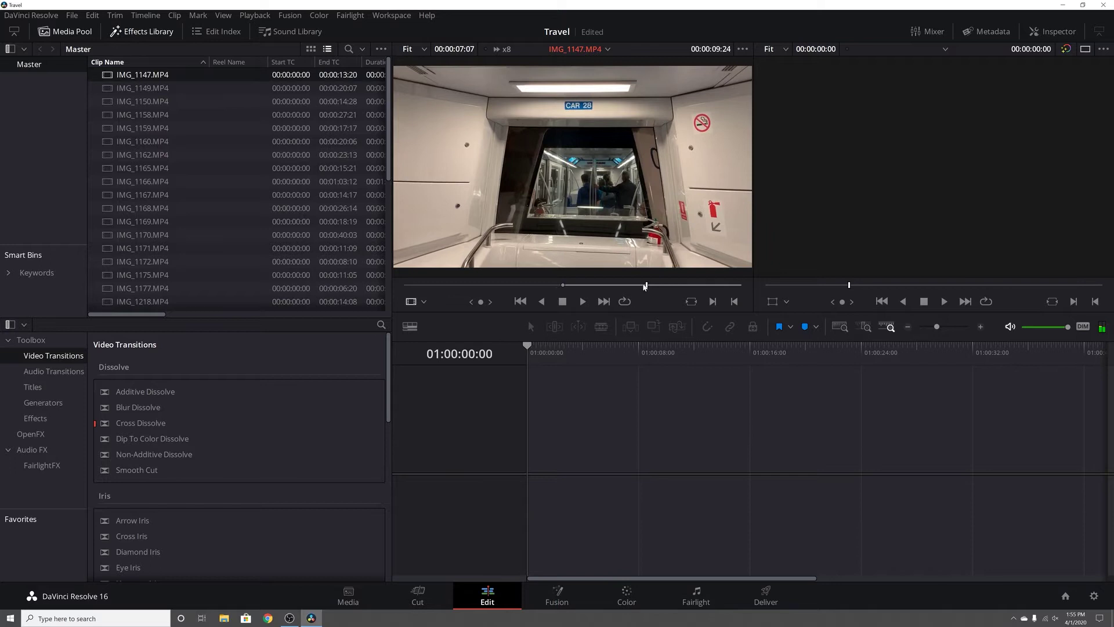
{"action": "left_click", "coordinate": [642, 285]}
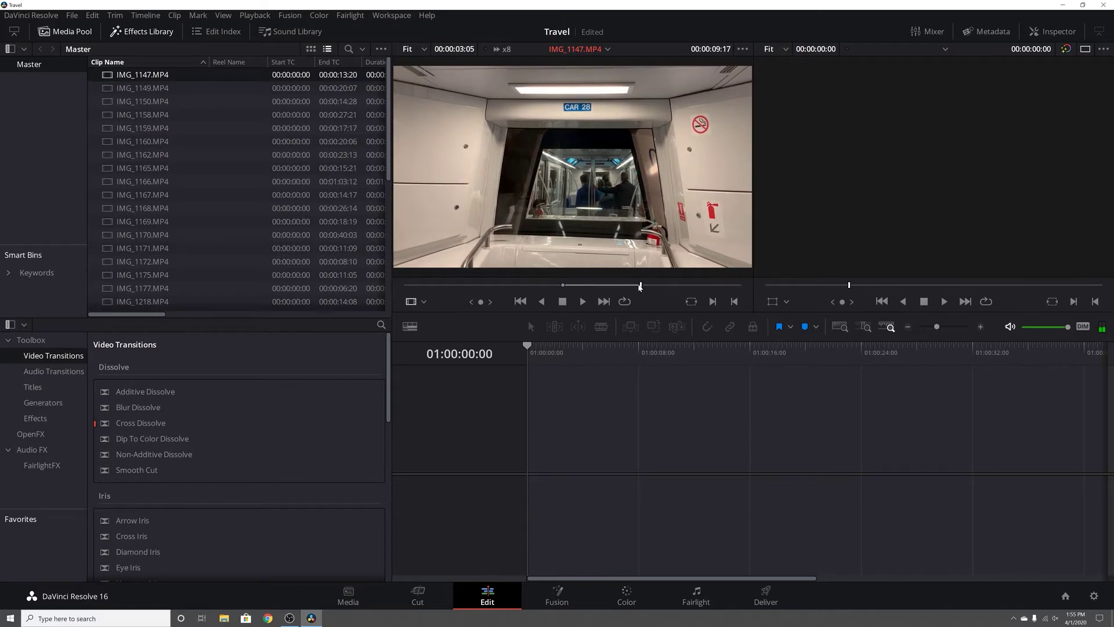
{"action": "mouse_move", "coordinate": [642, 285]}
{"action": "left_mouse_down"}
{"action": "mouse_move", "coordinate": [561, 287]}
{"action": "mouse_move", "coordinate": [640, 286]}
{"action": "left_mouse_up"}
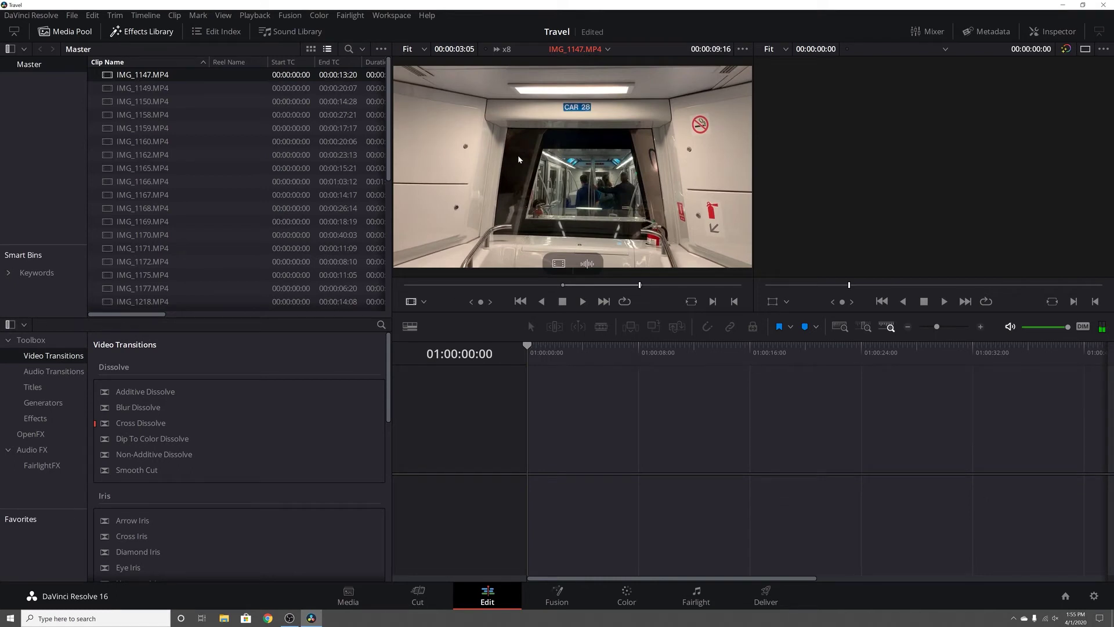
Place the marked IMG_1147.MP4 range, with video and audio, at the start of a new timeline
{"action": "left_click_drag", "start_coordinate": [519, 158], "coordinate": [529, 459]}
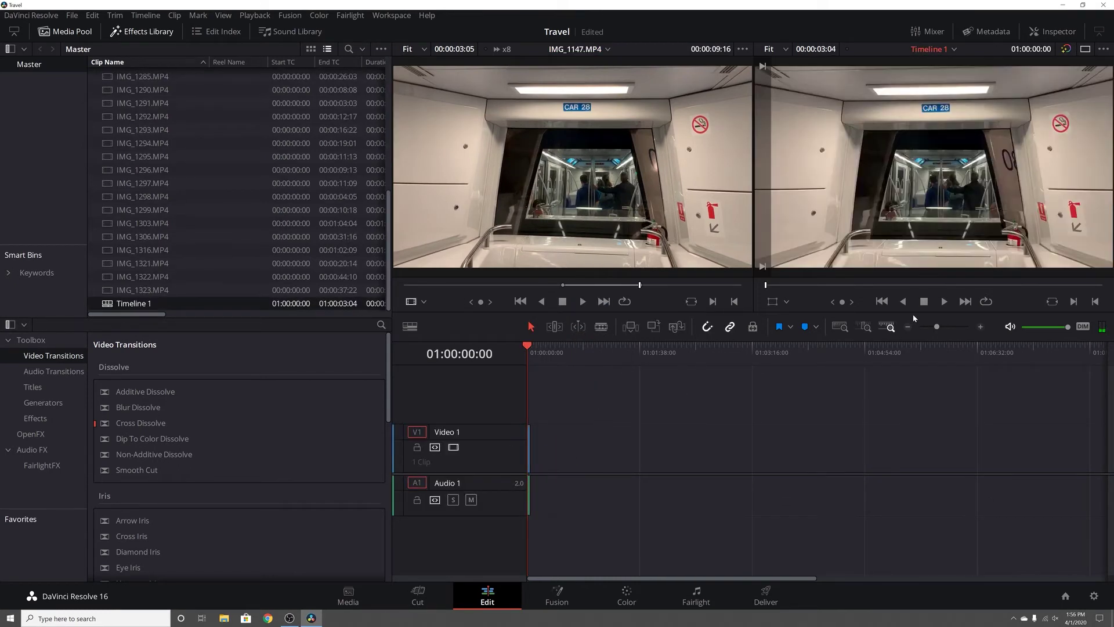
{"action": "left_click_drag", "start_coordinate": [936, 327], "coordinate": [944, 327]}
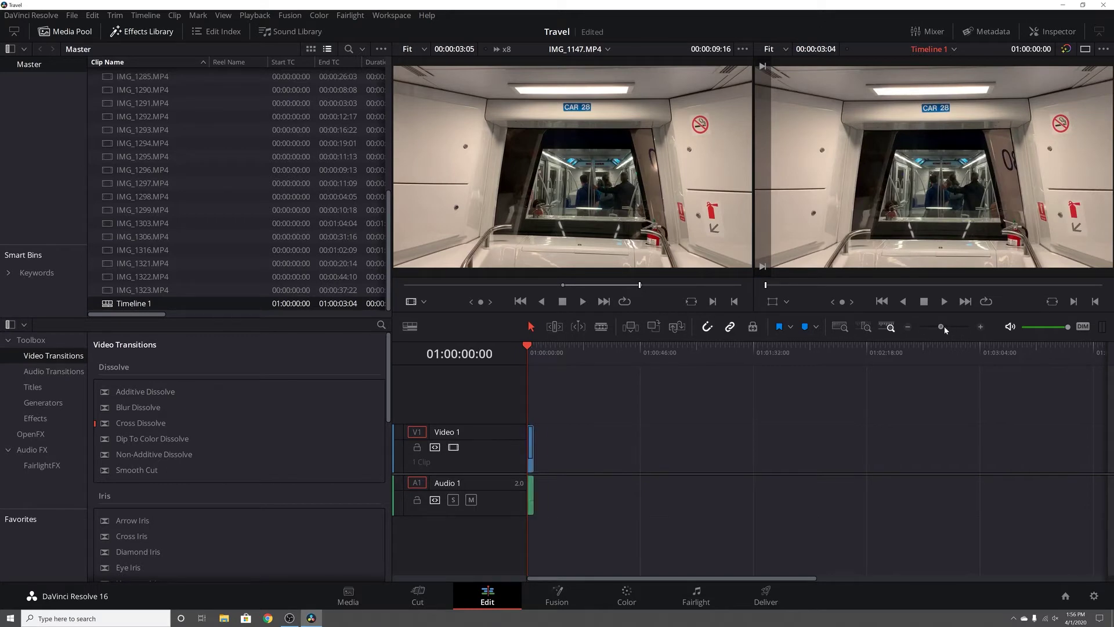
{"action": "scroll", "coordinate": [805, 465], "scroll_direction": "up", "scroll_amount": 4}
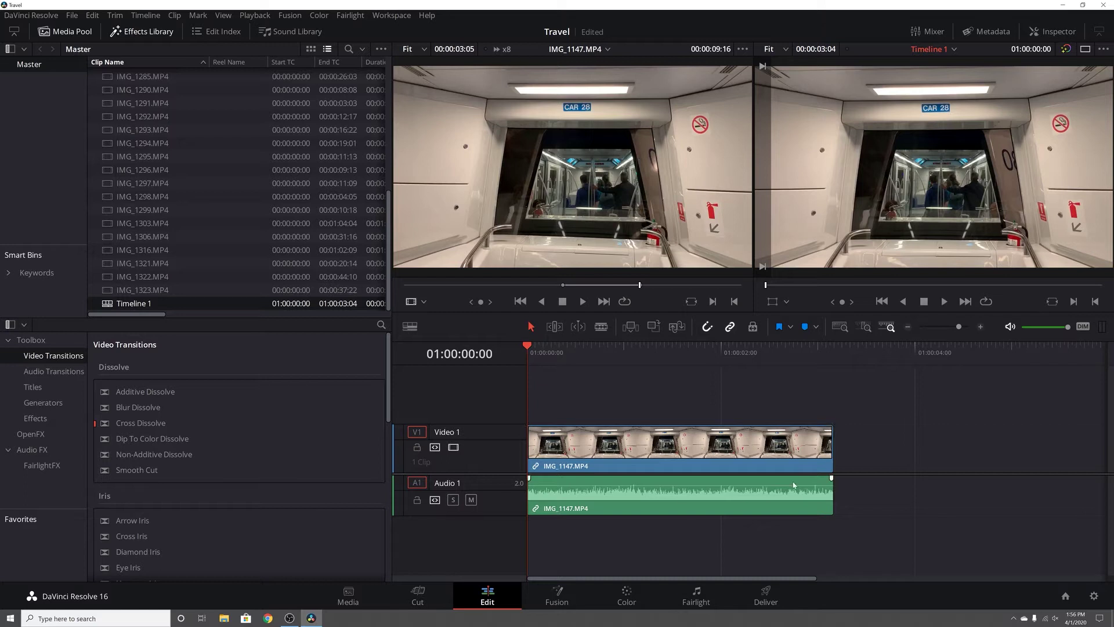
{"action": "left_click_drag", "start_coordinate": [540, 358], "coordinate": [520, 397]}
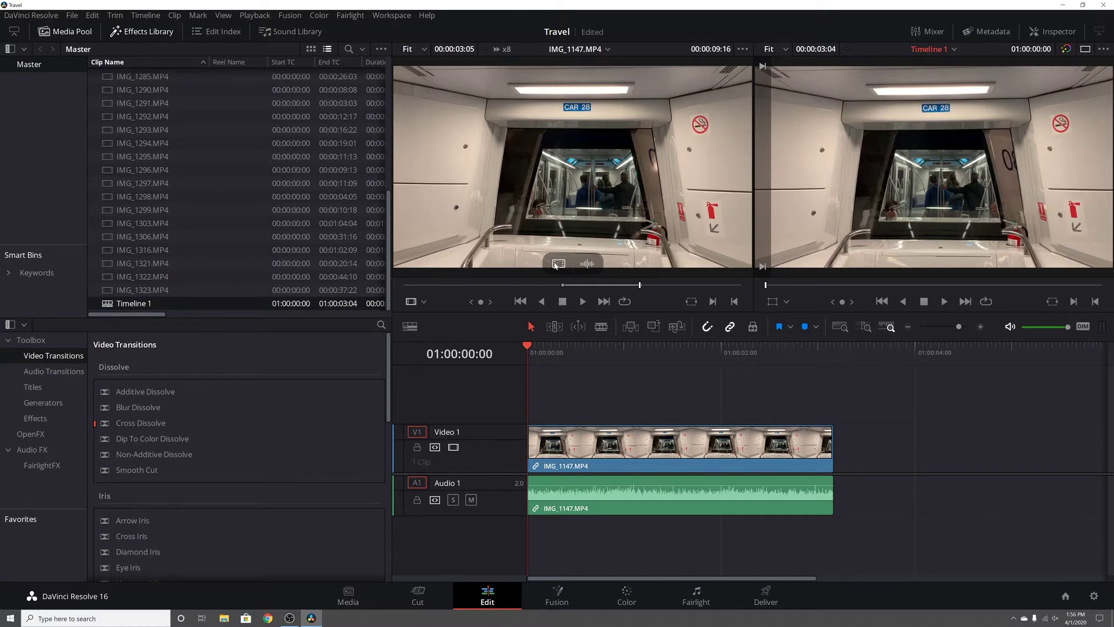
Try adding the marked range's video only and its audio only after the existing timeline clip, undoing each addition
{"action": "left_click_drag", "start_coordinate": [555, 263], "coordinate": [821, 436]}
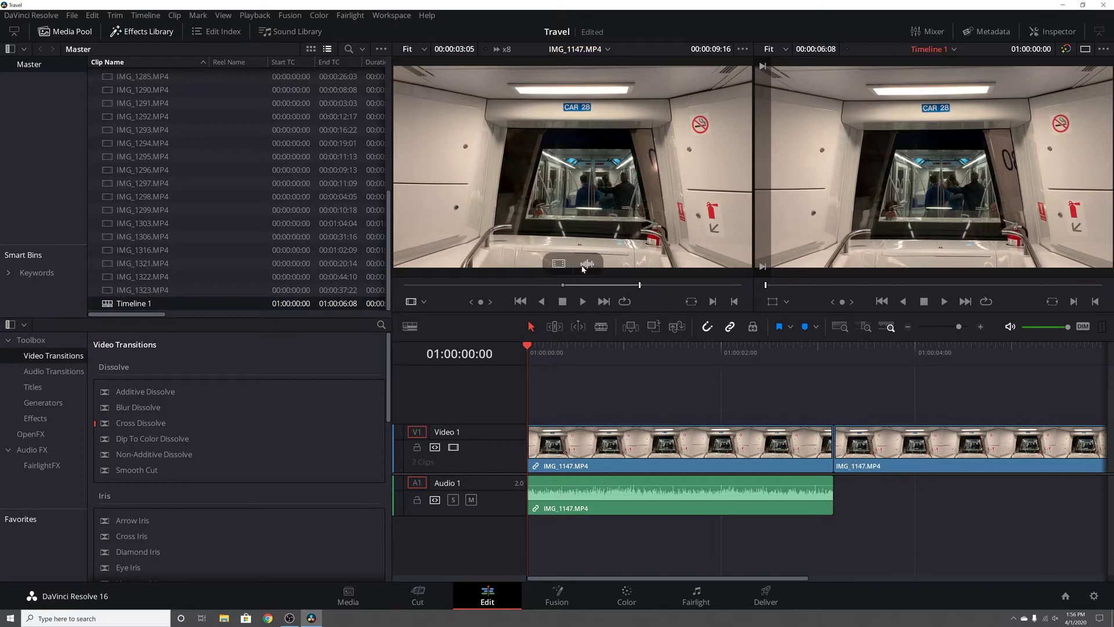
{"action": "key", "text": "ctrl+z"}
{"action": "left_click_drag", "start_coordinate": [583, 268], "coordinate": [835, 505]}
{"action": "key", "text": "ctrl+z"}
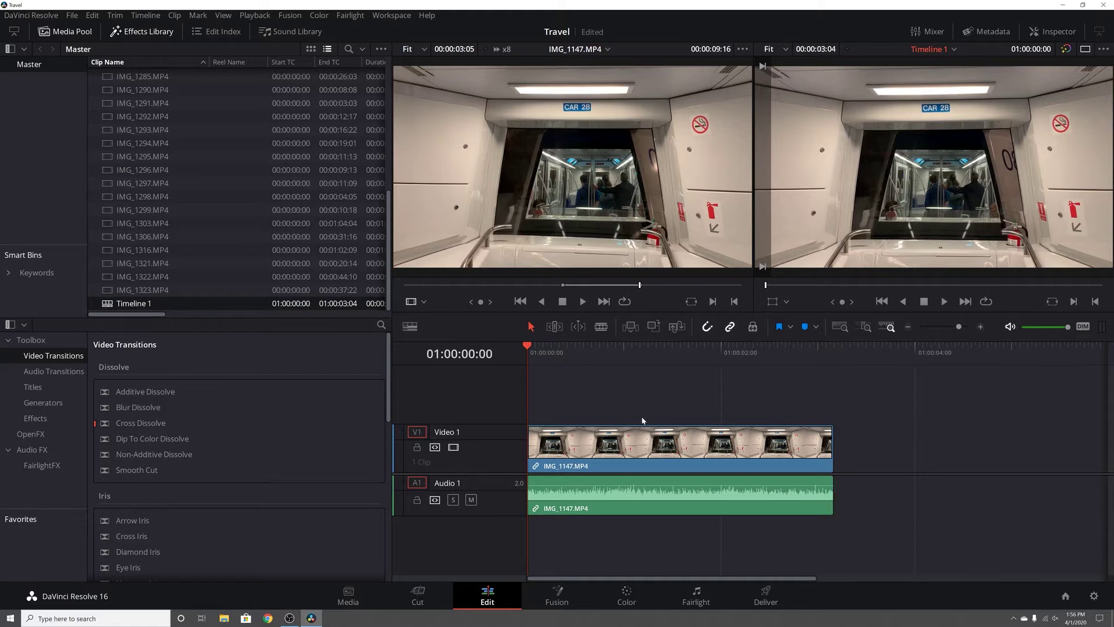
Try the marked range's video only on a track above, undo it, and add its video and audio separately after the first clip
{"action": "left_click_drag", "start_coordinate": [557, 267], "coordinate": [528, 410]}
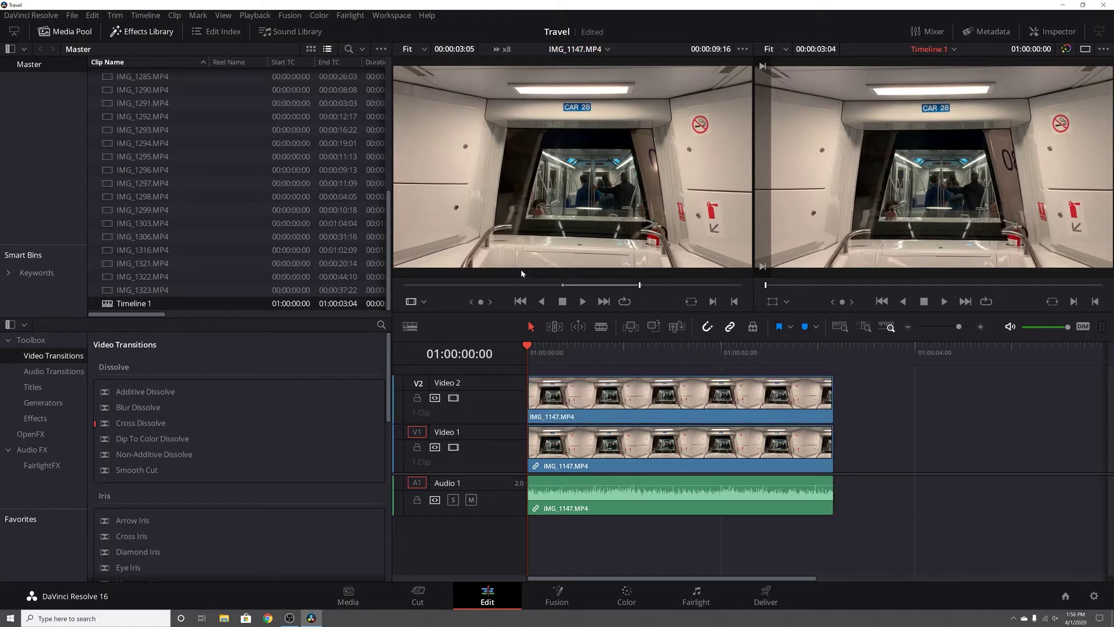
{"action": "key", "text": "ctrl+z"}
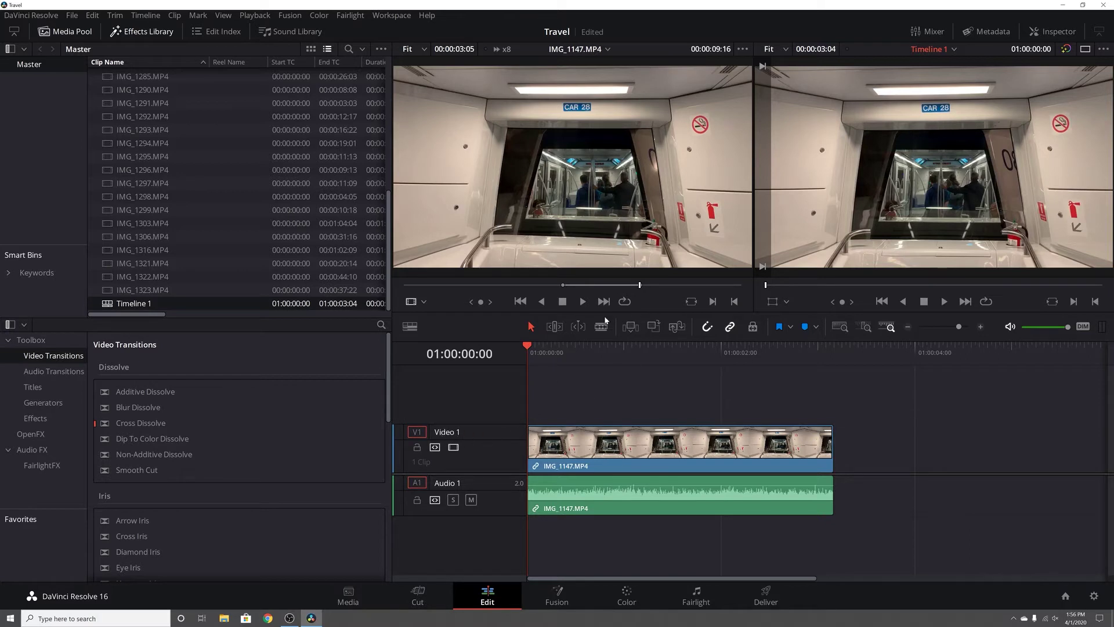
{"action": "left_click_drag", "start_coordinate": [558, 266], "coordinate": [818, 444]}
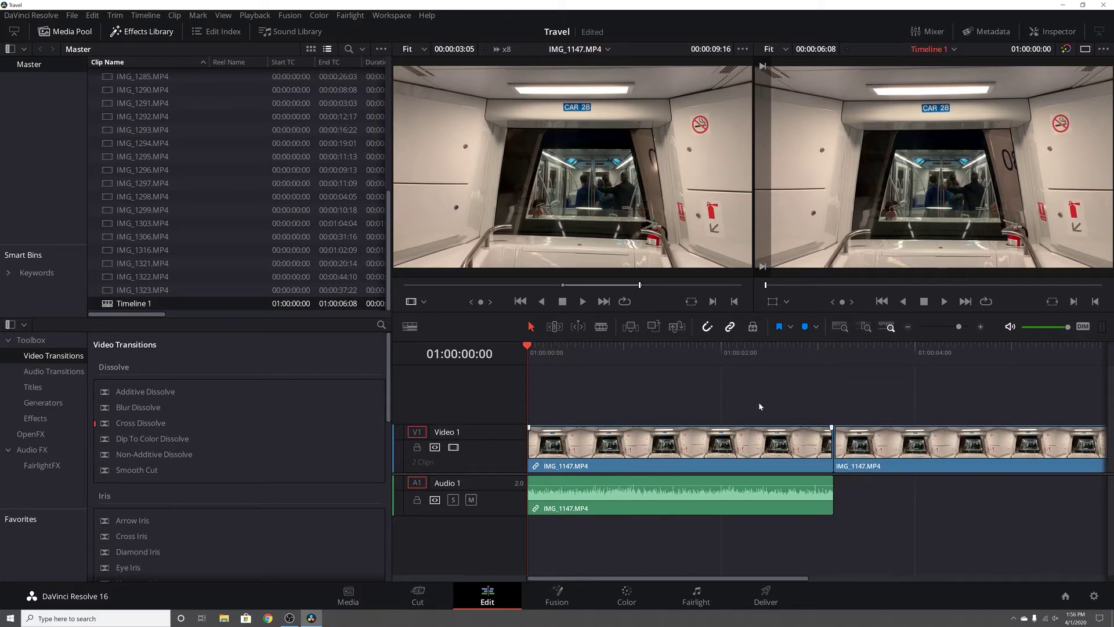
{"action": "left_click_drag", "start_coordinate": [591, 268], "coordinate": [835, 481]}
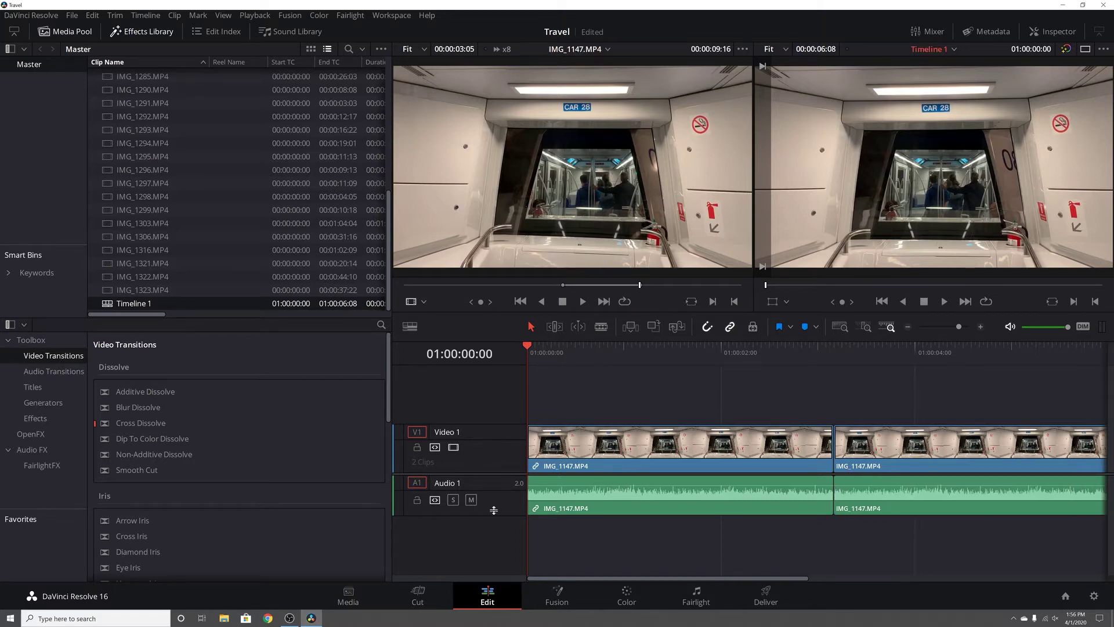
Try moving the second IMG_1147.MP4 copy onto Video 2 and Audio 2, overlapping the first clip, and undo back to the single clip
{"action": "left_click", "coordinate": [855, 438]}
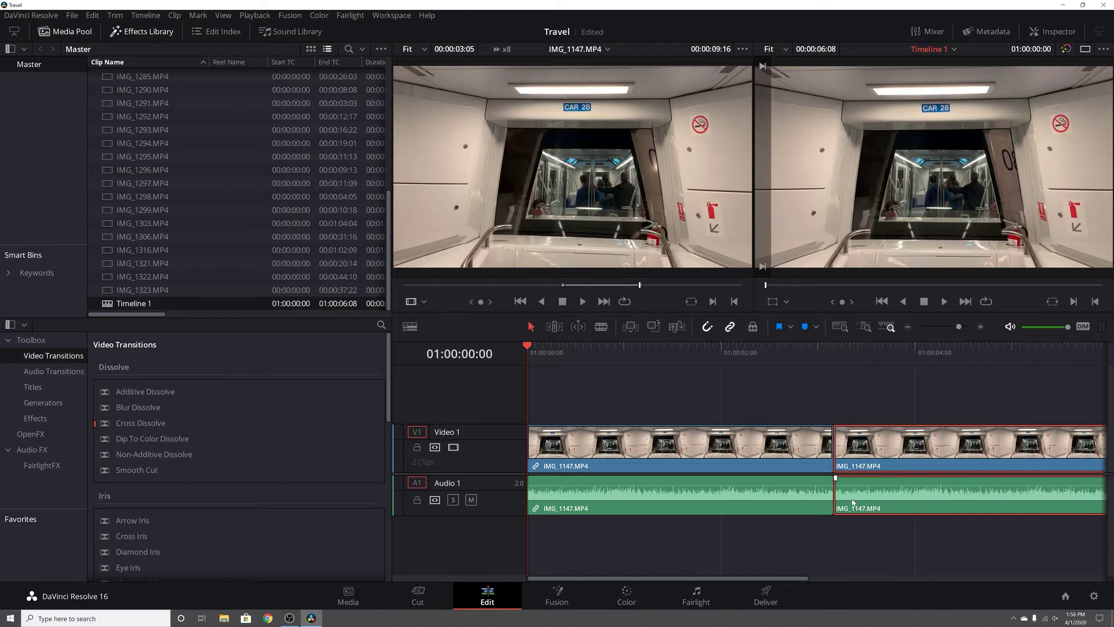
{"action": "left_click_drag", "start_coordinate": [852, 500], "coordinate": [860, 541]}
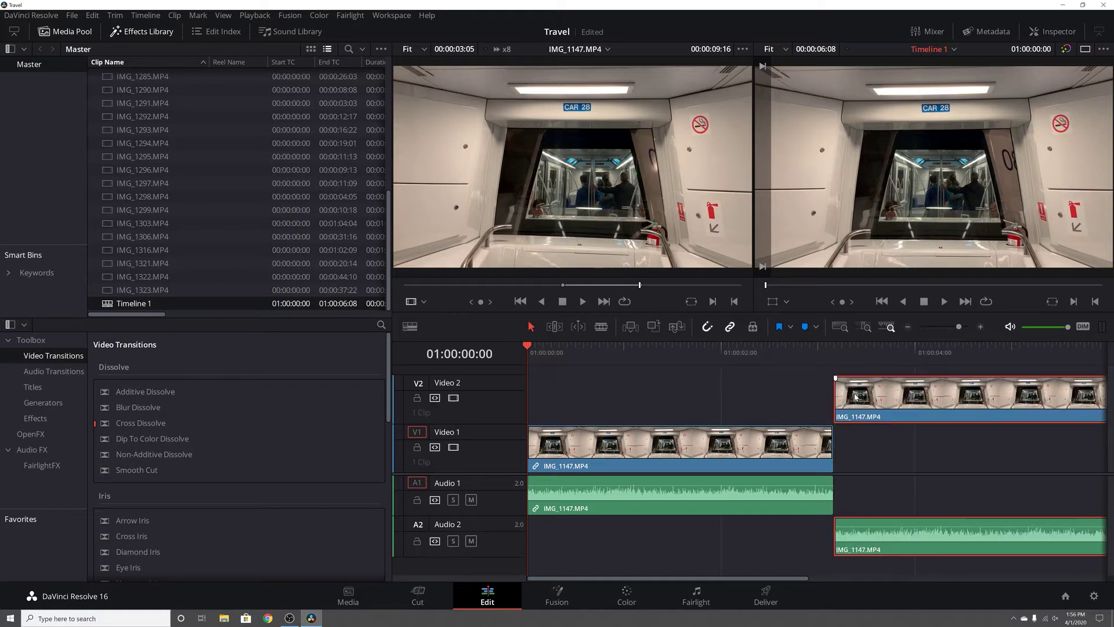
{"action": "left_click_drag", "start_coordinate": [886, 405], "coordinate": [642, 404]}
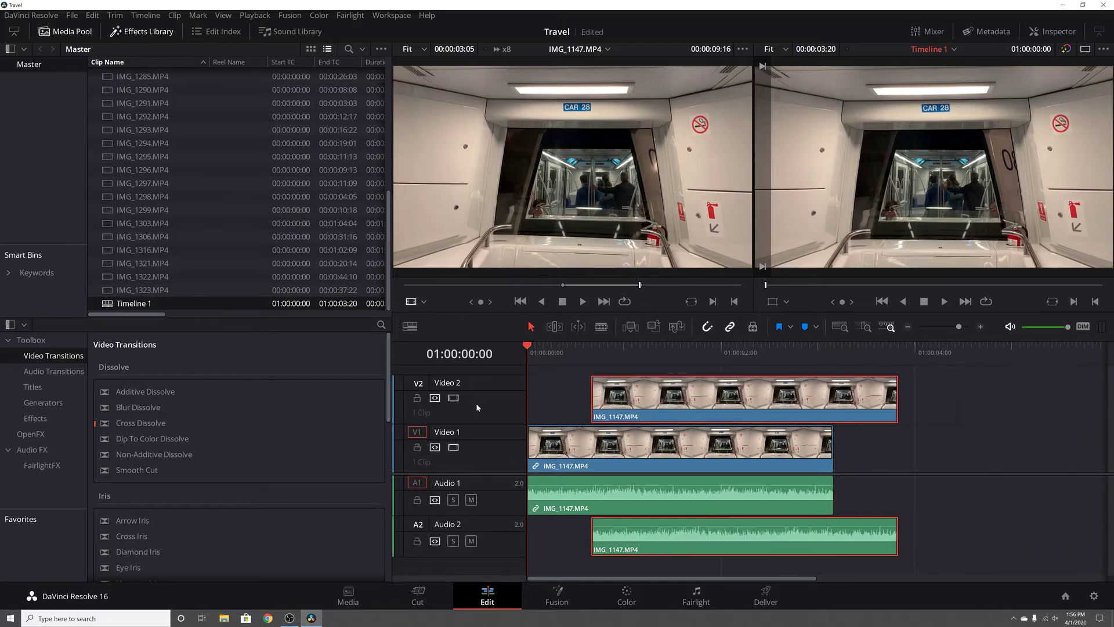
{"action": "mouse_move", "coordinate": [717, 404]}
{"action": "left_mouse_down"}
{"action": "mouse_move", "coordinate": [710, 374]}
{"action": "mouse_move", "coordinate": [713, 422]}
{"action": "left_mouse_up"}
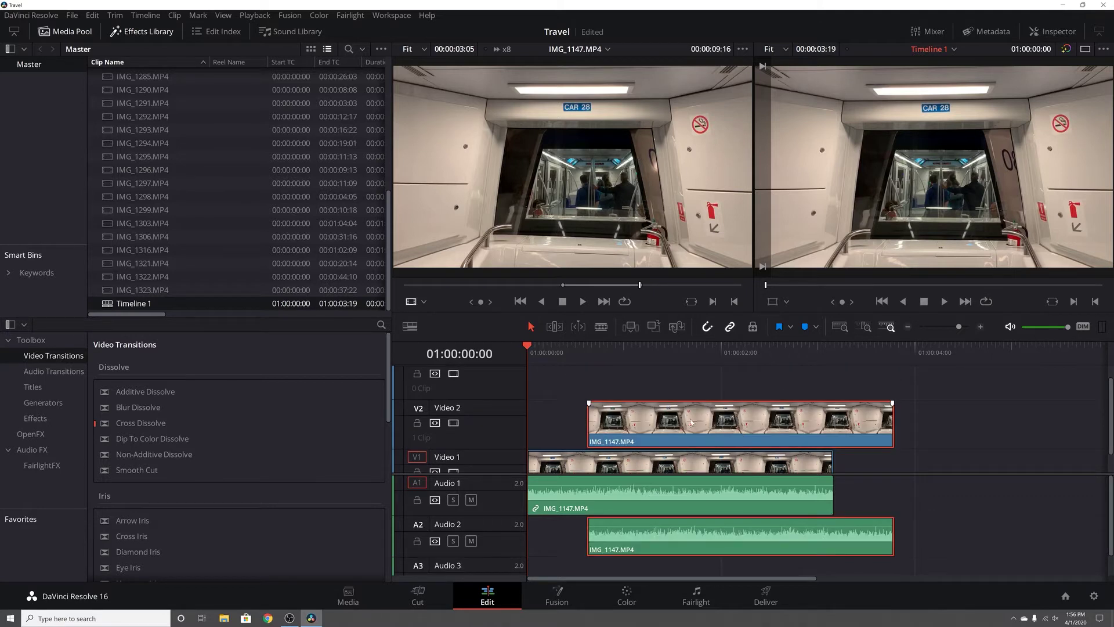
{"action": "key", "text": "ctrl+z"}
{"action": "key", "text": "ctrl+z"}
{"action": "key", "text": "ctrl+z"}
{"action": "key", "text": "ctrl+z"}
{"action": "key", "text": "ctrl+z"}
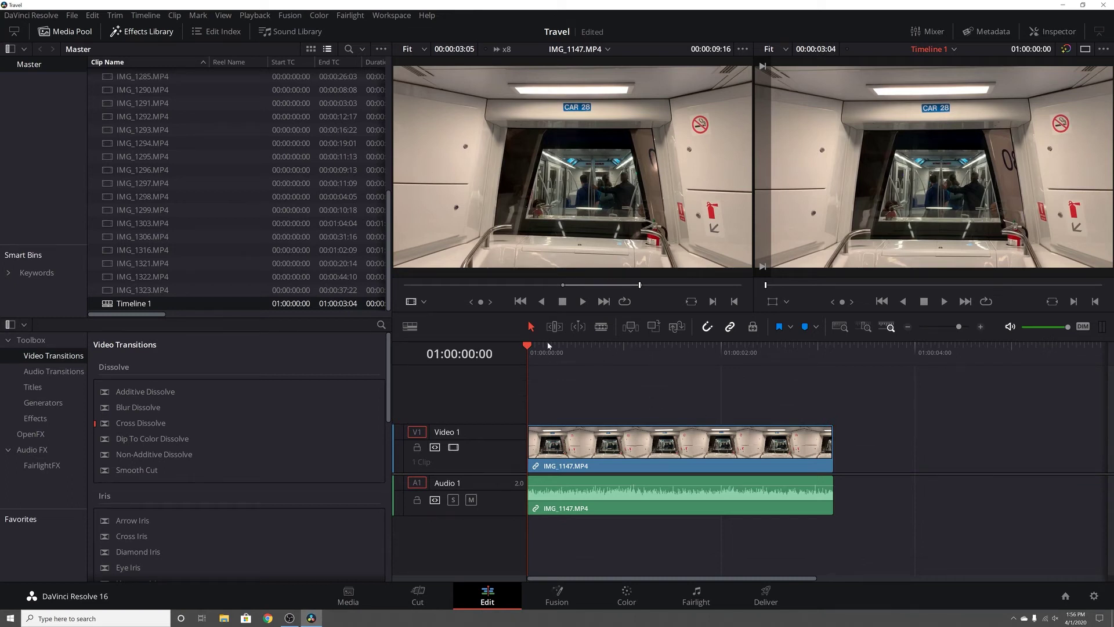
Play part of the timeline and load IMG_1149.MP4 into the source viewer
{"action": "key", "text": "space"}
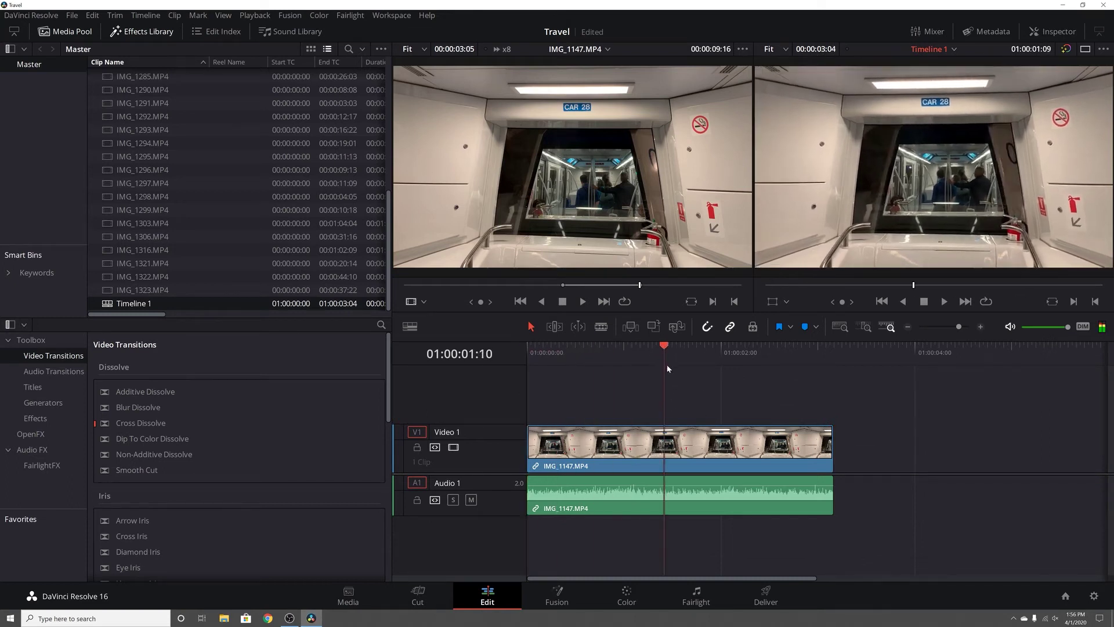
{"action": "scroll", "coordinate": [174, 174], "scroll_direction": "up", "scroll_amount": 10}
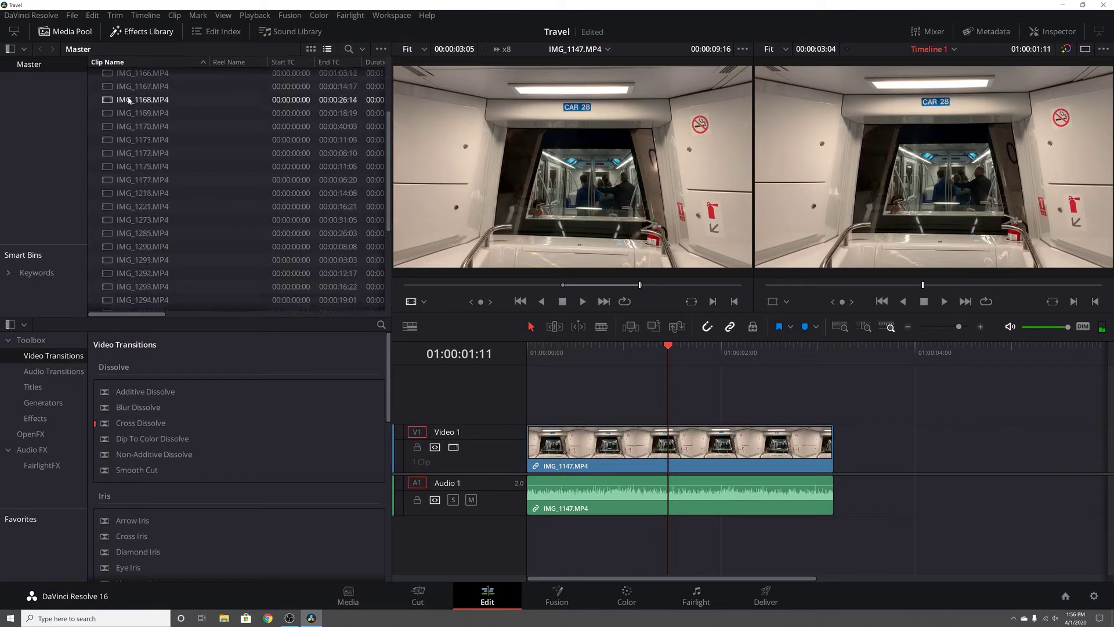
{"action": "double_click", "coordinate": [128, 88]}
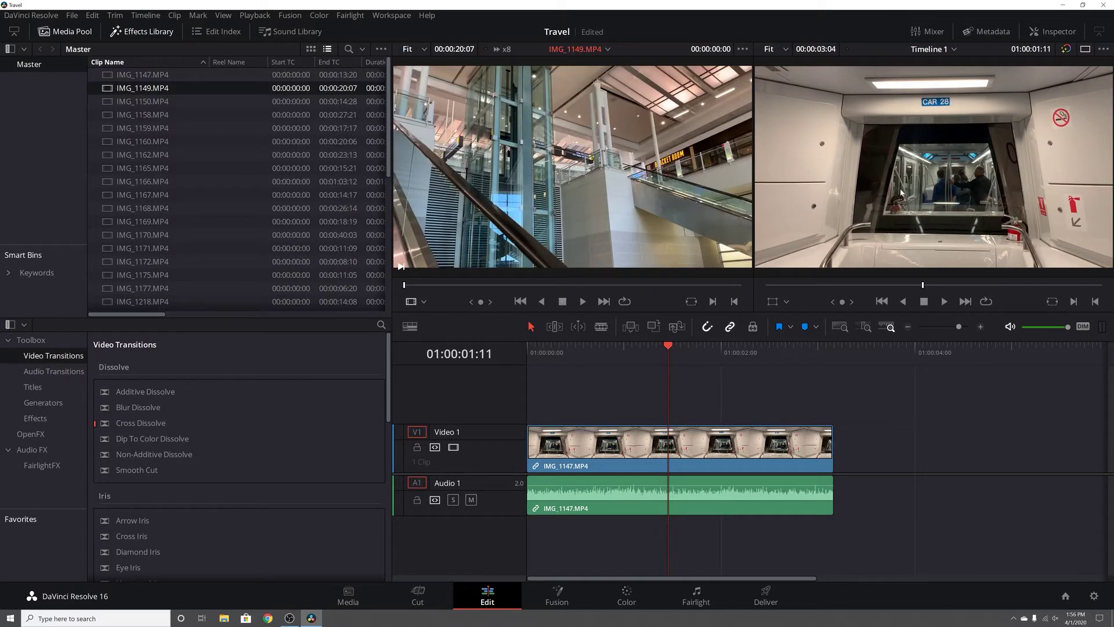
Scrub the timeline and play it forward and in reverse, speeding forward playback up to 2x
{"action": "mouse_move", "coordinate": [674, 353]}
{"action": "left_mouse_down"}
{"action": "mouse_move", "coordinate": [750, 361]}
{"action": "mouse_move", "coordinate": [660, 354]}
{"action": "left_mouse_up"}
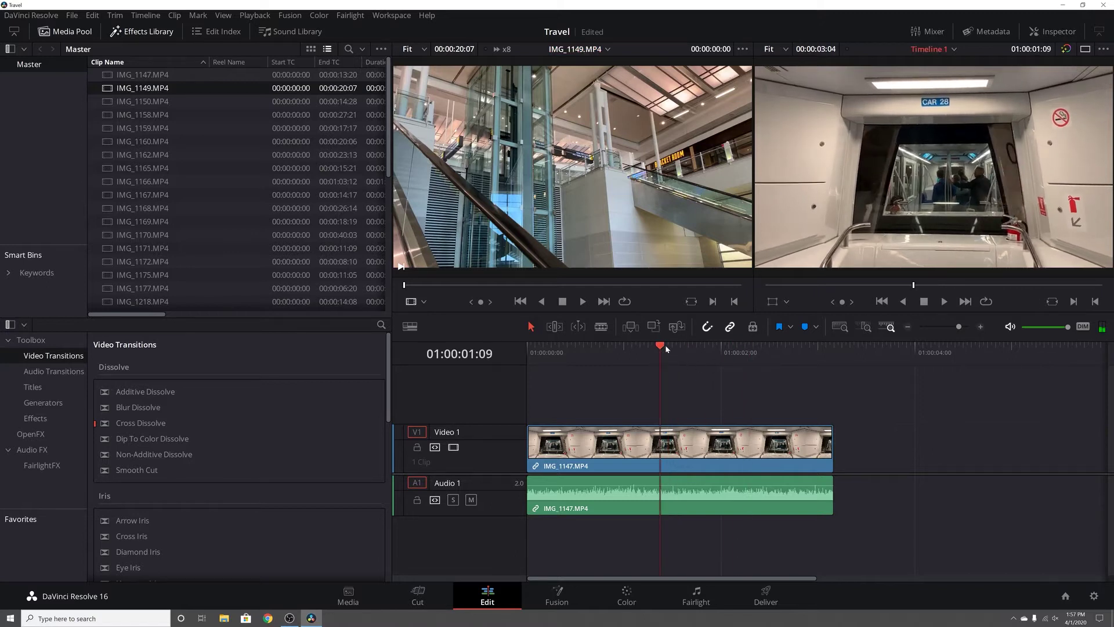
{"action": "left_click_drag", "start_coordinate": [662, 348], "coordinate": [592, 353]}
{"action": "key", "text": "space"}
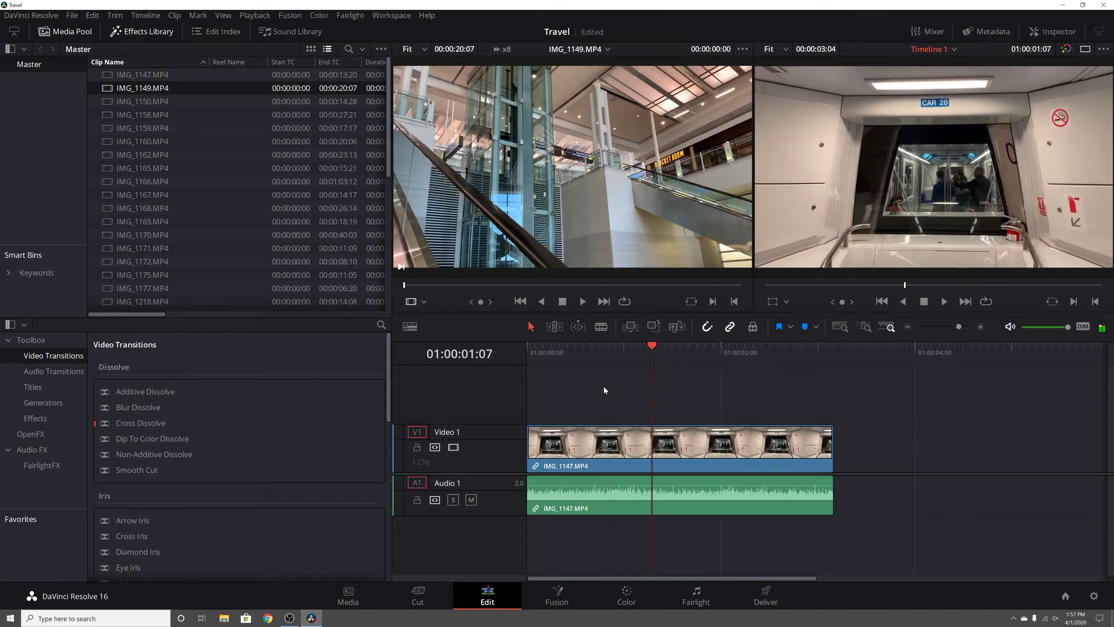
{"action": "key", "text": "l"}
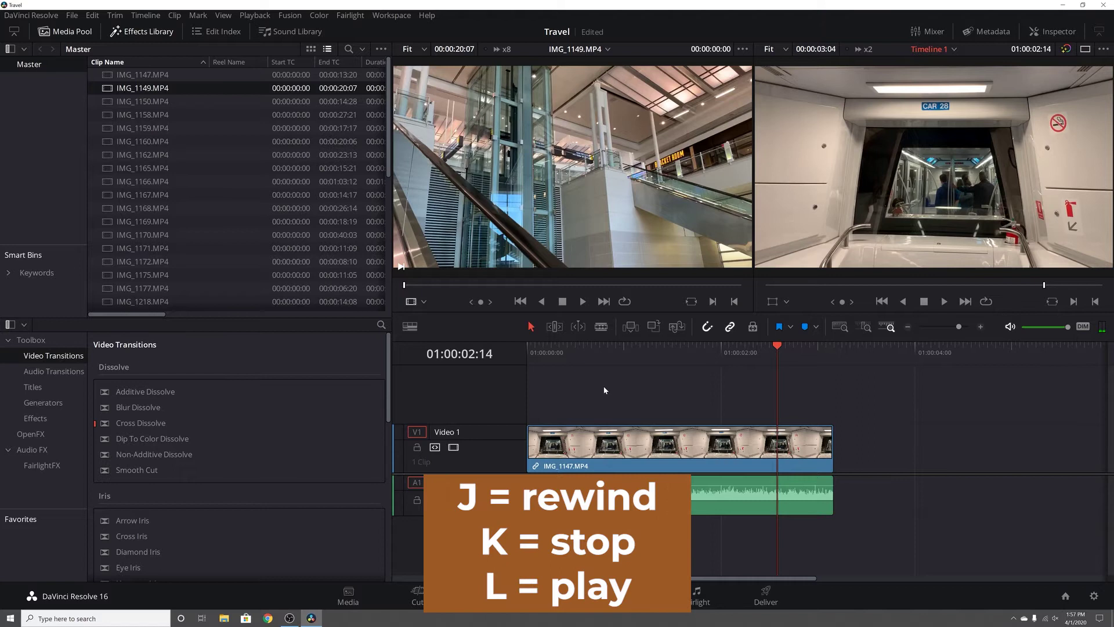
{"action": "key", "text": "j"}
{"action": "key", "text": "l"}
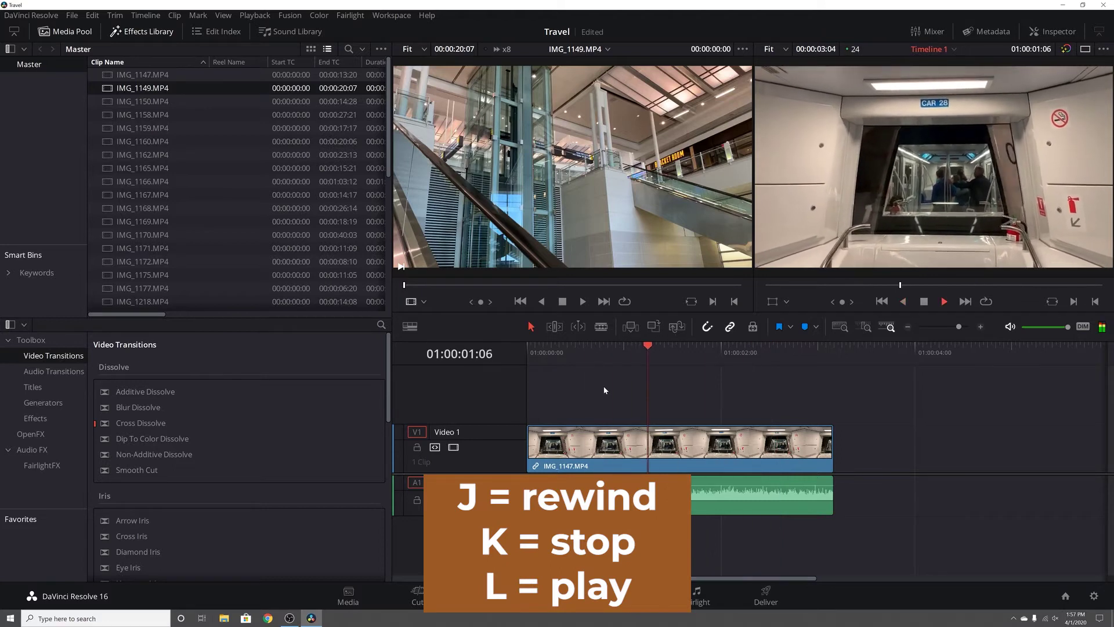
{"action": "key", "text": "l"}
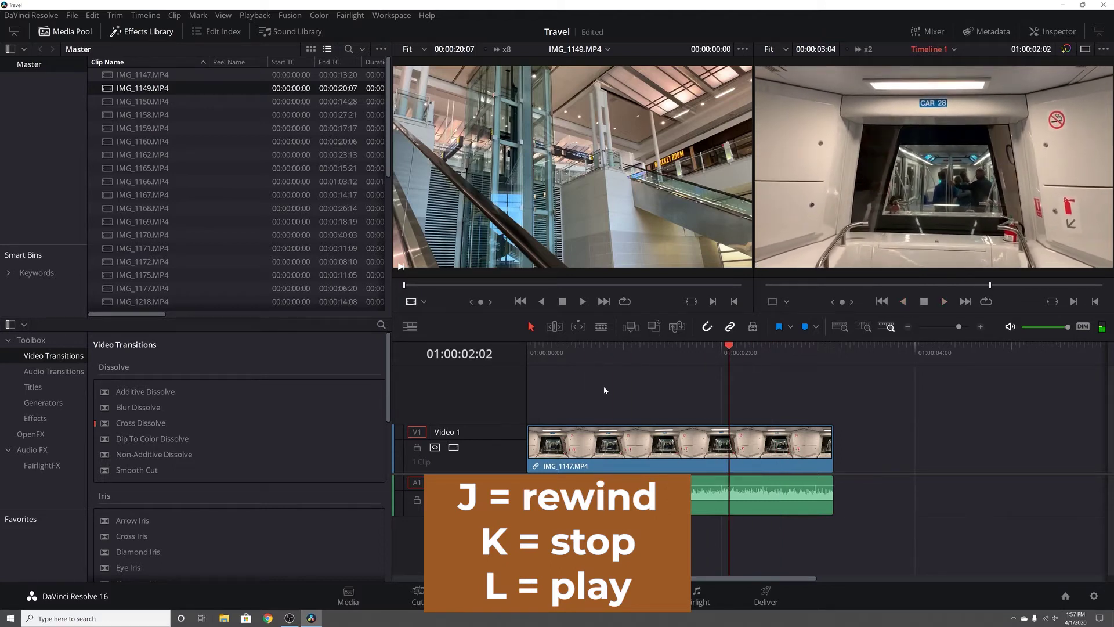
Mark a range of about 00:00:04:09 in IMG_1149.MP4, ending at about 00:00:19:21, and place it directly after the first timeline clip
{"action": "left_click_drag", "start_coordinate": [458, 284], "coordinate": [655, 289]}
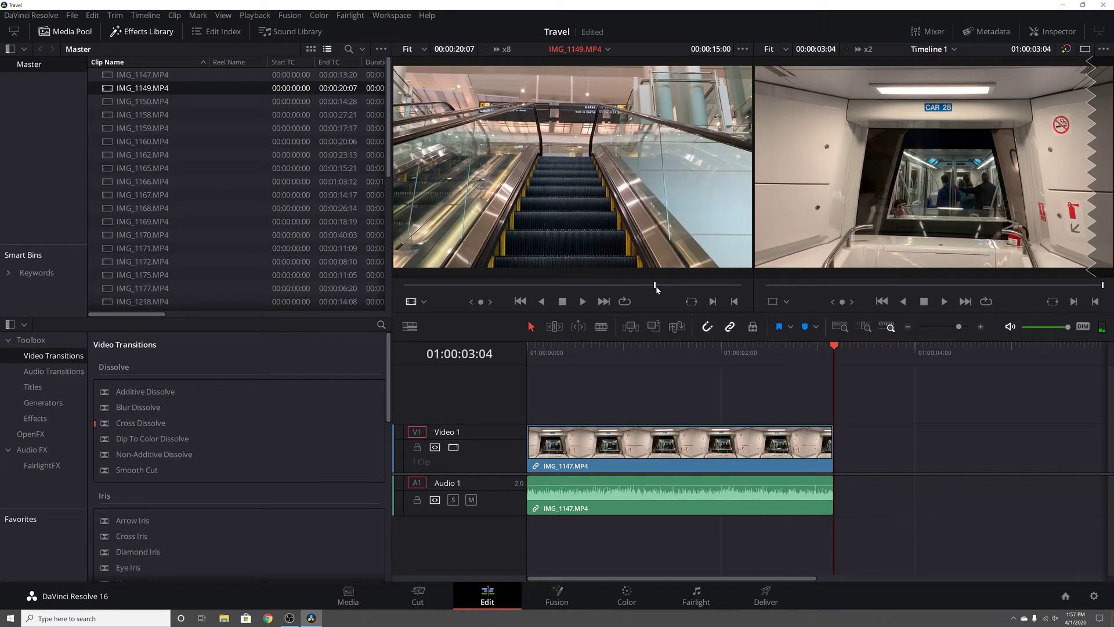
{"action": "left_click_drag", "start_coordinate": [656, 289], "coordinate": [661, 286]}
{"action": "key", "text": "i"}
{"action": "left_click_drag", "start_coordinate": [669, 289], "coordinate": [734, 291]}
{"action": "left_click_drag", "start_coordinate": [567, 214], "coordinate": [844, 468]}
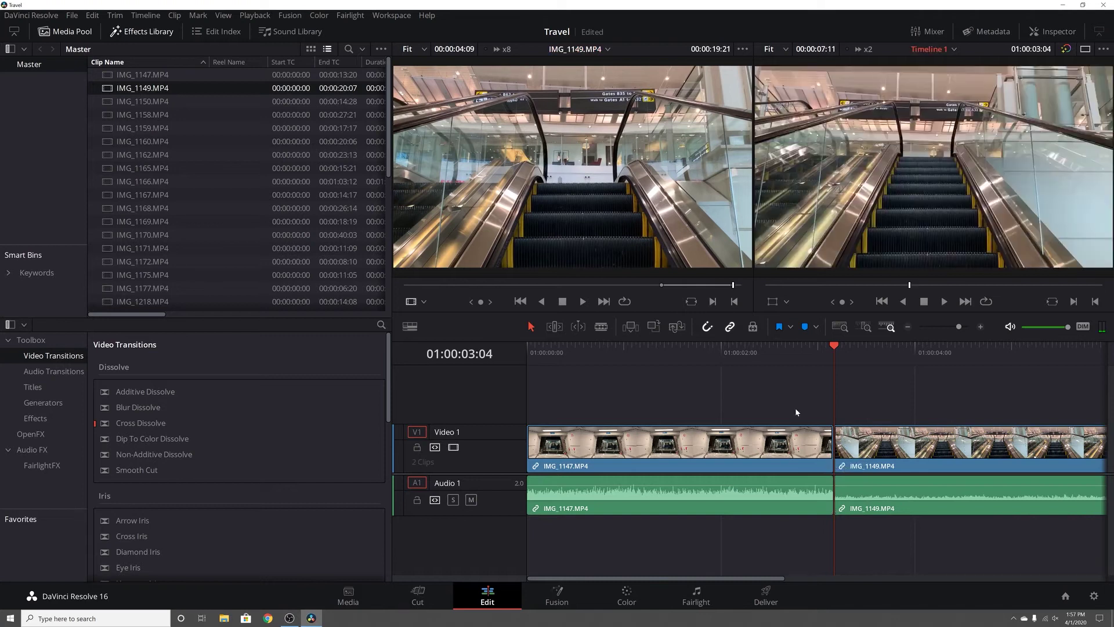
Mark IMG_1158.MP4 from about 00:00:15:09 to 00:00:24:16 and place that range directly after IMG_1149.MP4 on the timeline
{"action": "key", "text": "ctrl+minus"}
{"action": "key", "text": "ctrl+minus"}
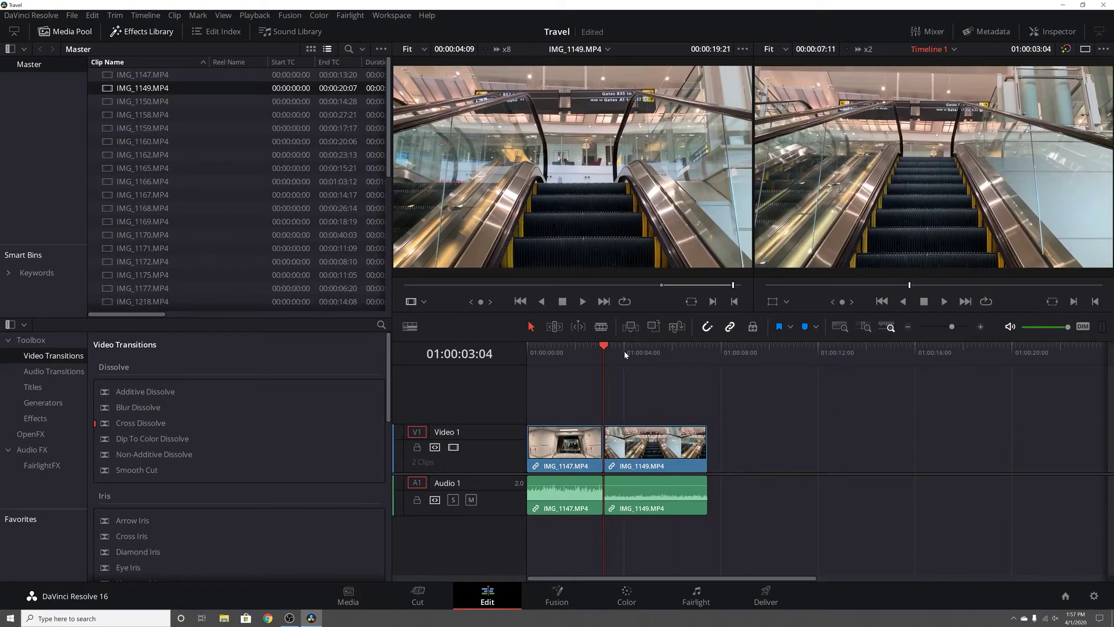
{"action": "left_click", "coordinate": [108, 116]}
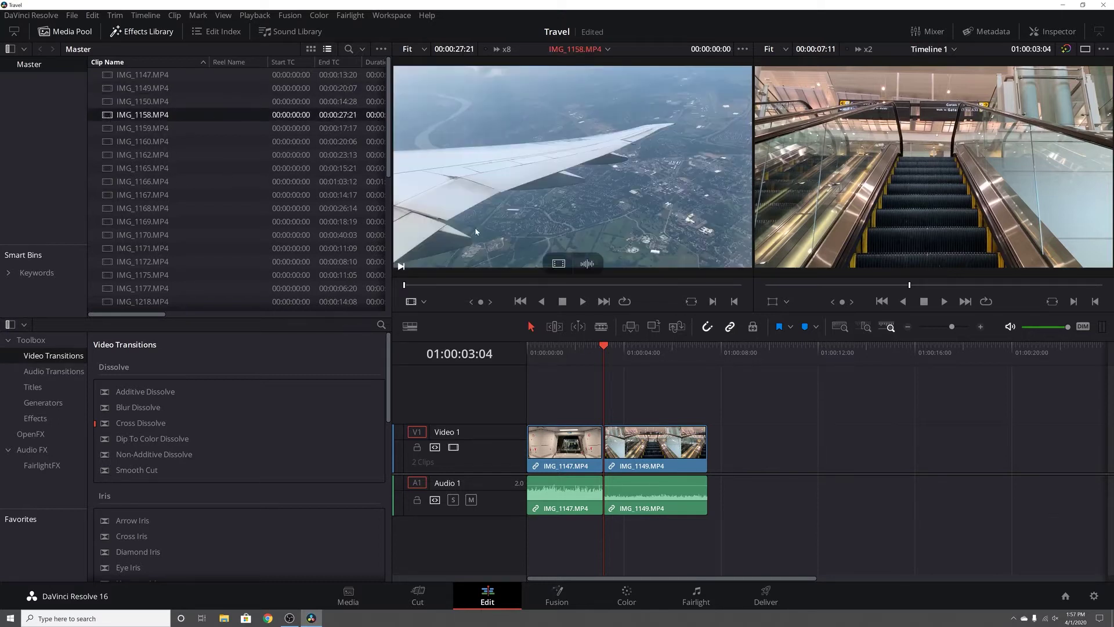
{"action": "left_click", "coordinate": [455, 285]}
{"action": "left_click_drag", "start_coordinate": [464, 291], "coordinate": [590, 287]}
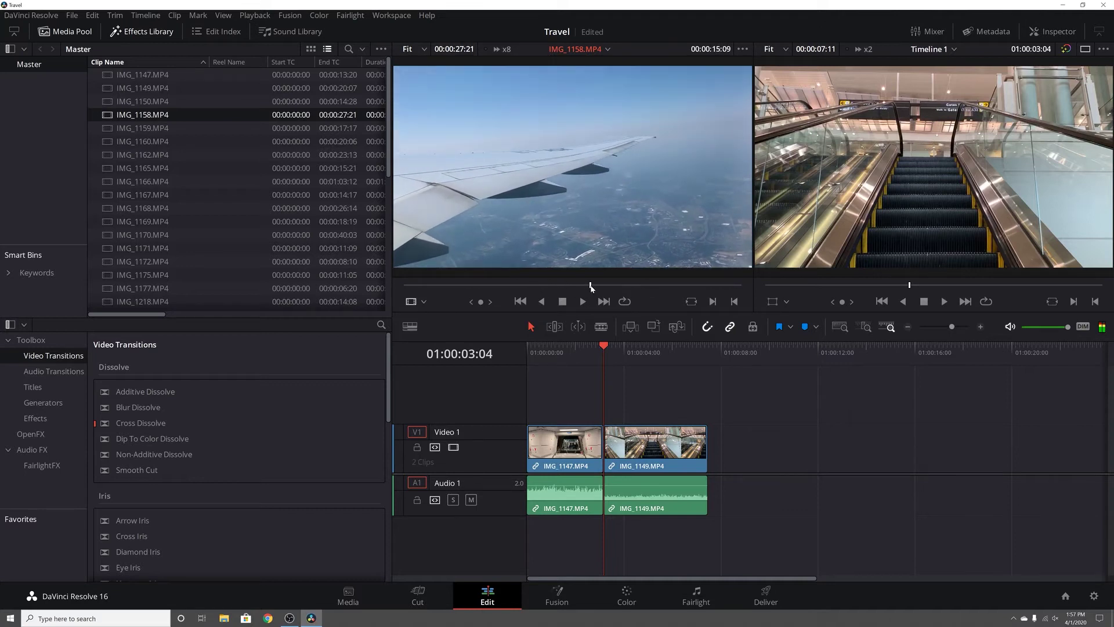
{"action": "key", "text": "i"}
{"action": "left_click_drag", "start_coordinate": [595, 286], "coordinate": [703, 303]}
{"action": "key", "text": "o"}
{"action": "left_click_drag", "start_coordinate": [490, 219], "coordinate": [714, 456]}
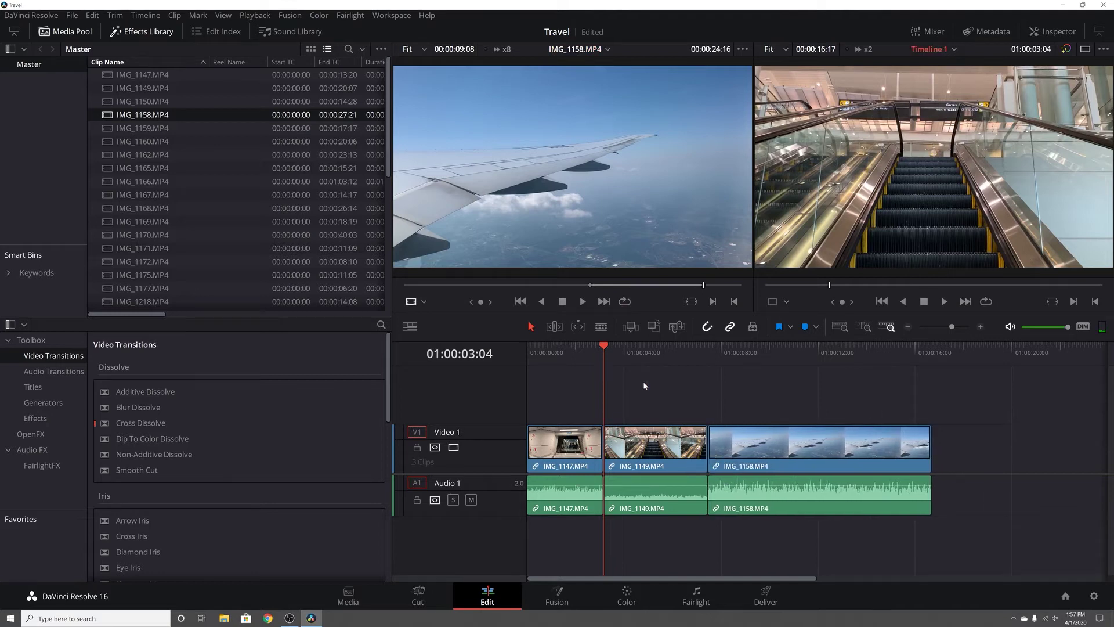
Play the timeline from its start through the three clips and stop within IMG_1158.MP4
{"action": "key", "text": "Home"}
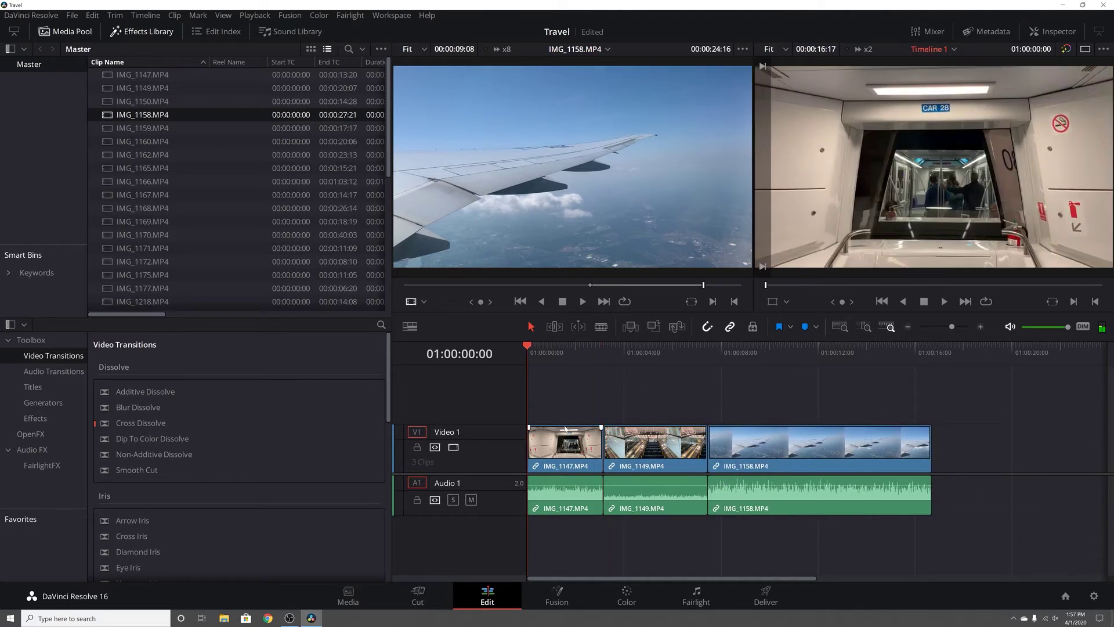
{"action": "key", "text": "space"}
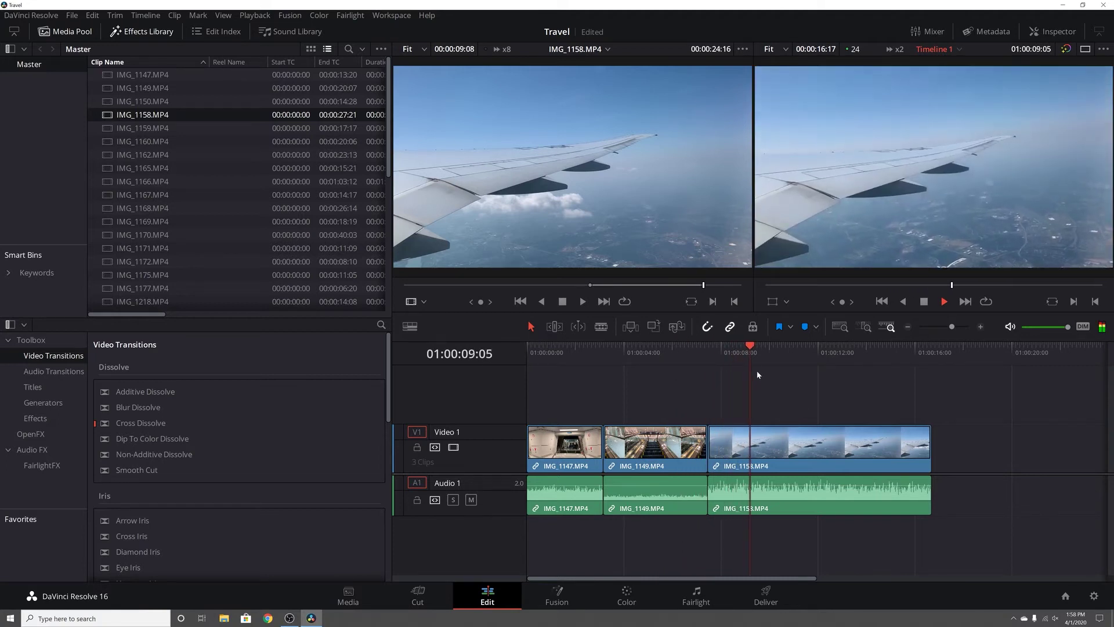
{"action": "left_click_drag", "start_coordinate": [763, 367], "coordinate": [788, 399]}
{"action": "key", "text": "space"}
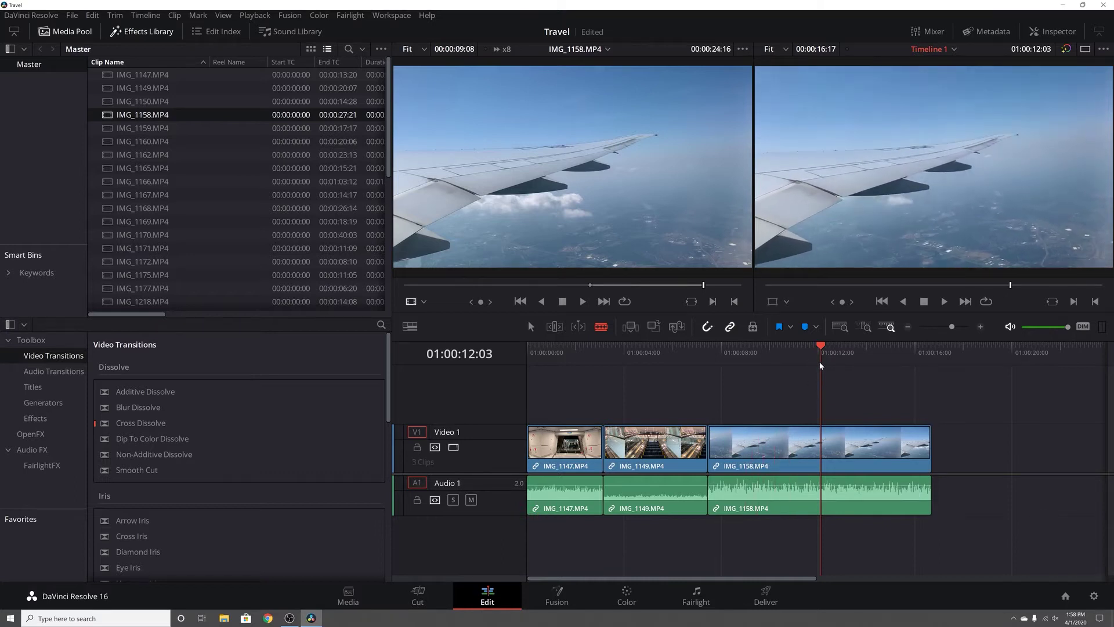
Split the IMG_1158.MP4 timeline clip at 01:00:09:12 with the Blade tool
{"action": "left_click", "coordinate": [867, 350]}
{"action": "left_click_drag", "start_coordinate": [877, 373], "coordinate": [762, 403]}
{"action": "mouse_move", "coordinate": [763, 354]}
{"action": "left_mouse_down"}
{"action": "mouse_move", "coordinate": [798, 350]}
{"action": "mouse_move", "coordinate": [757, 361]}
{"action": "left_mouse_up"}
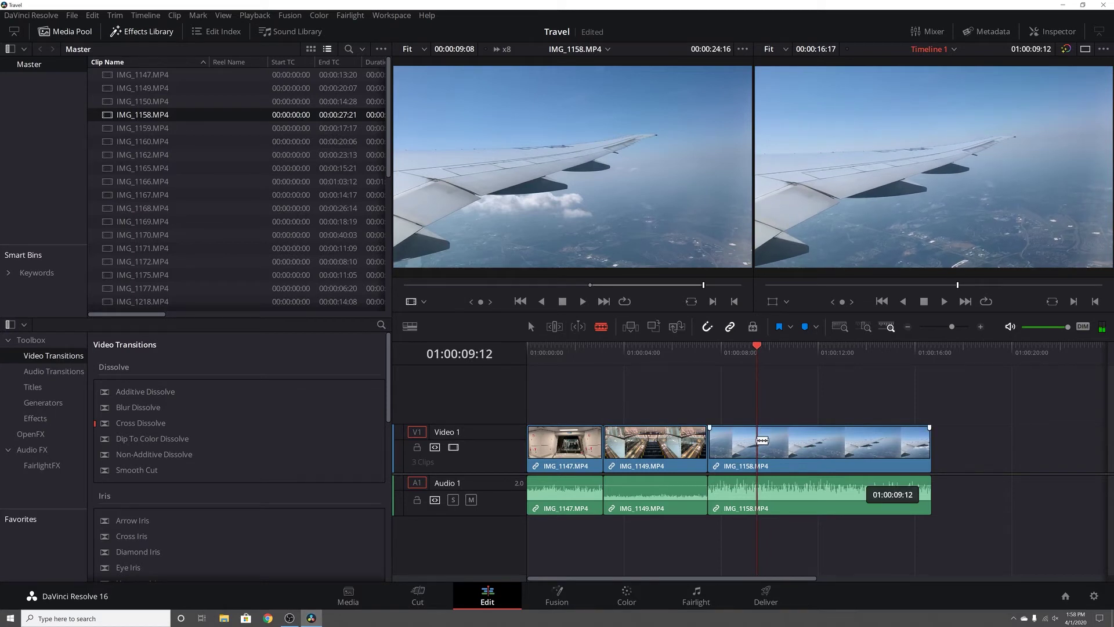
{"action": "left_click", "coordinate": [760, 441]}
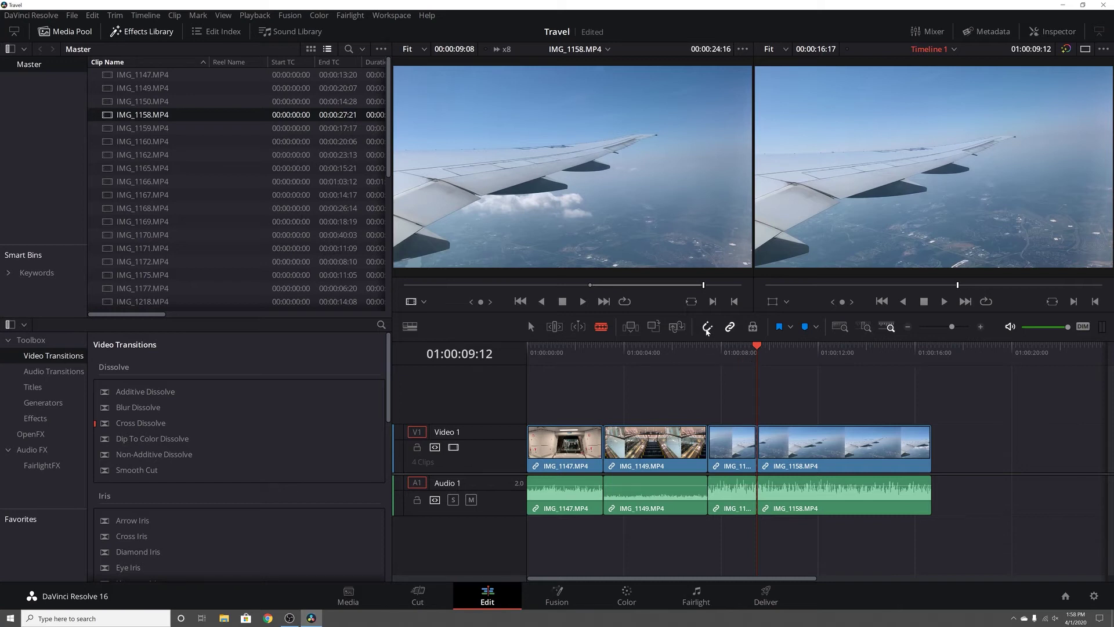
Undo the blade split and cut the IMG_1158.MP4 clip at the playhead instead, at 01:00:09:12
{"action": "left_click", "coordinate": [707, 330]}
{"action": "key", "text": "space"}
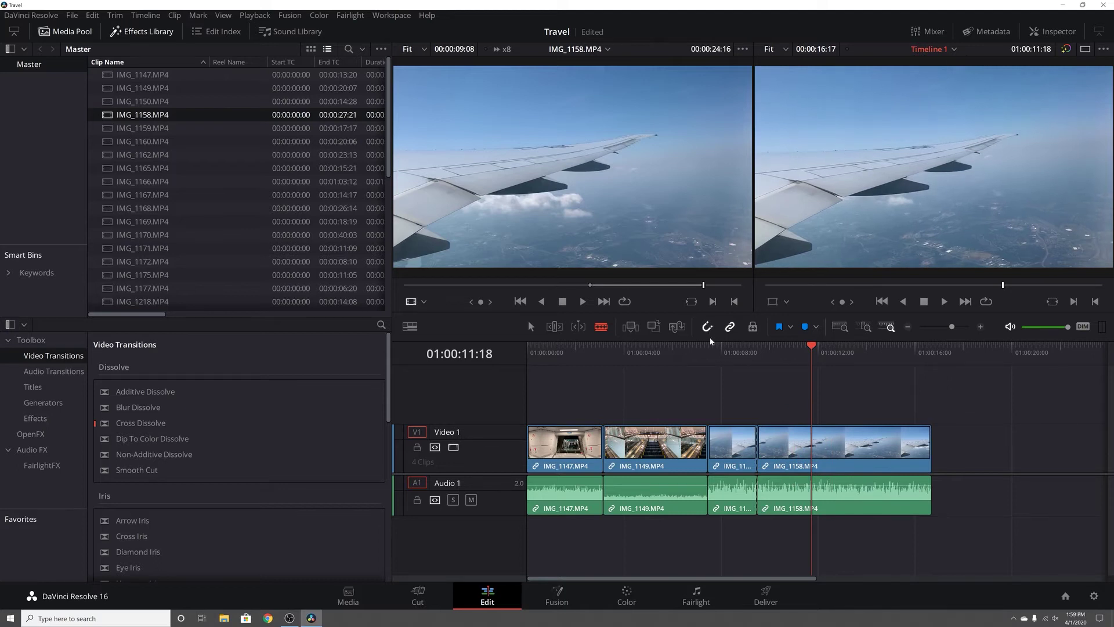
{"action": "key", "text": "Up"}
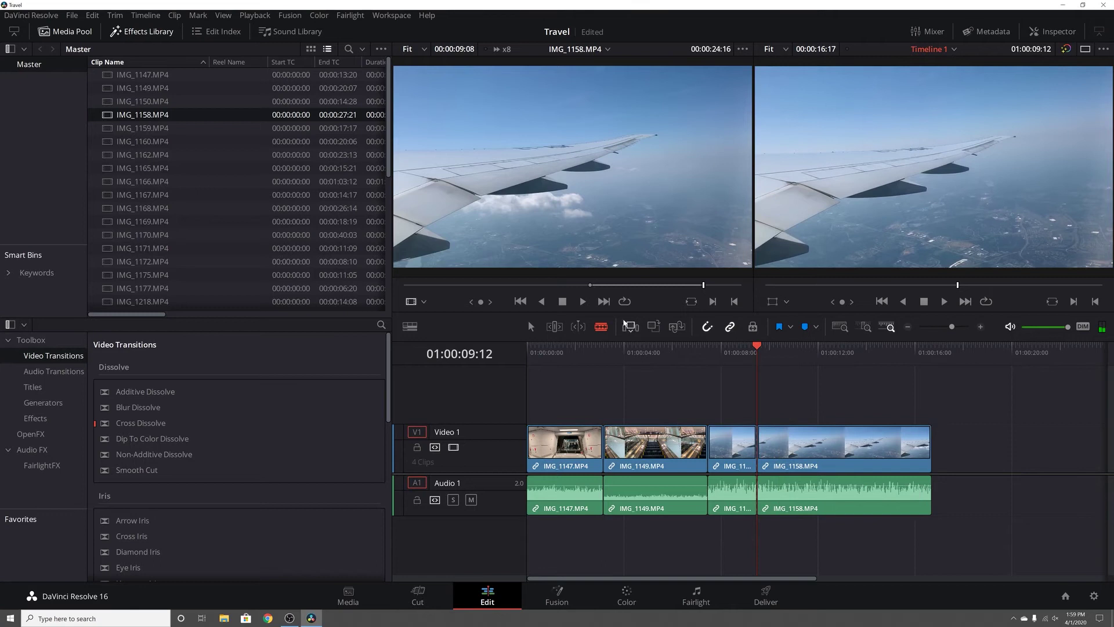
{"action": "key", "text": "ctrl+z"}
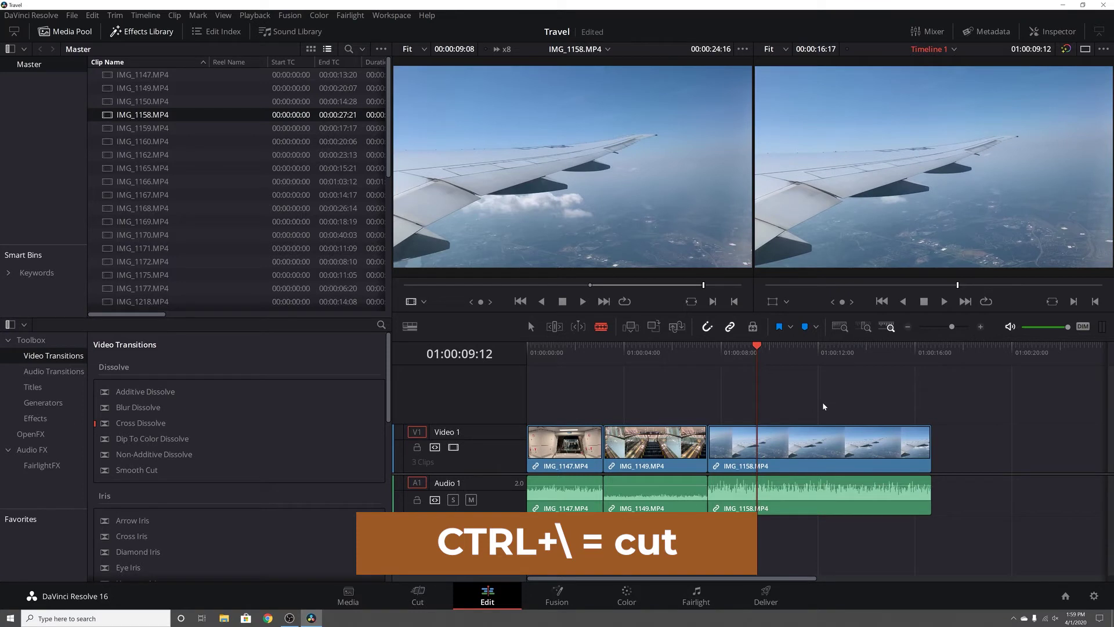
{"action": "key", "text": "ctrl+backslash"}
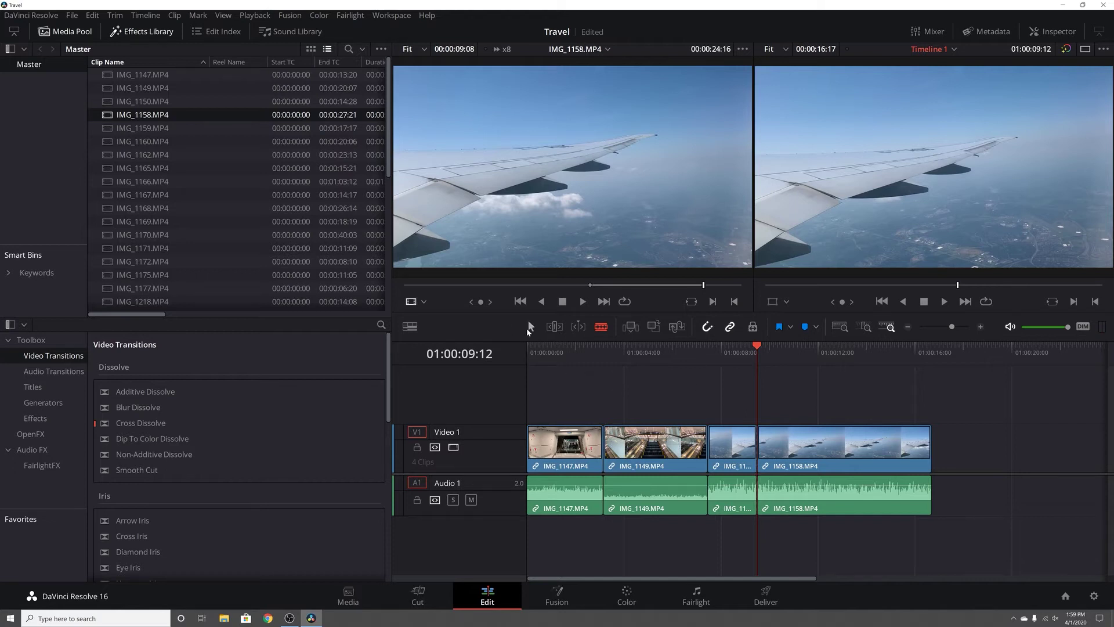
Delete the short first piece of IMG_1158.MP4 without closing its gap, and play the timeline across the gap
{"action": "left_click", "coordinate": [528, 328]}
{"action": "left_click", "coordinate": [732, 445]}
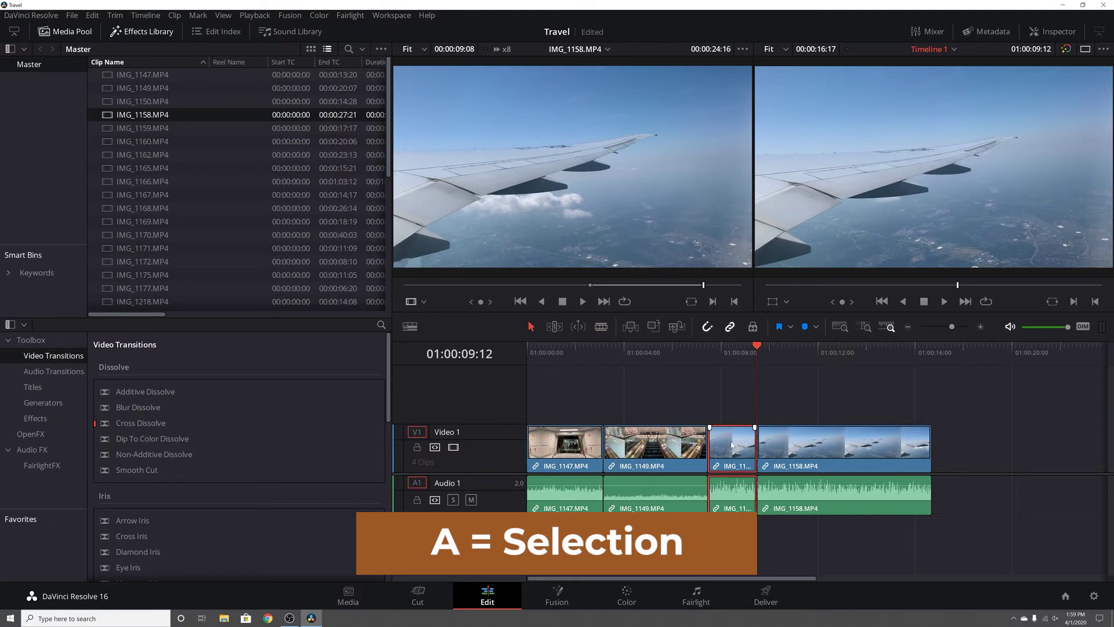
{"action": "key", "text": "BackSpace"}
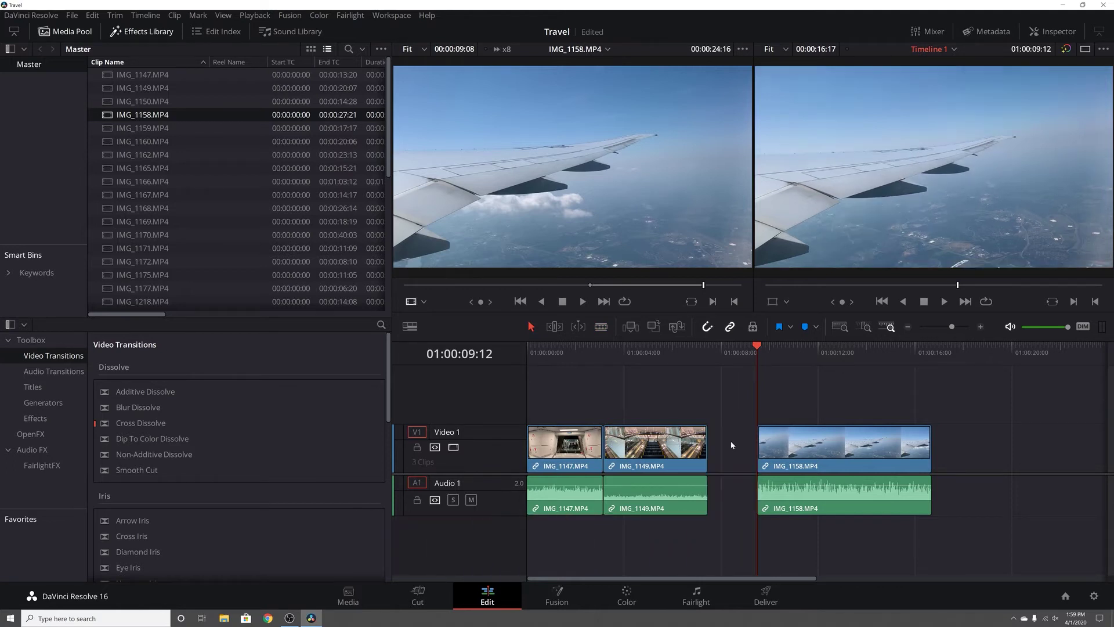
{"action": "left_click", "coordinate": [681, 350]}
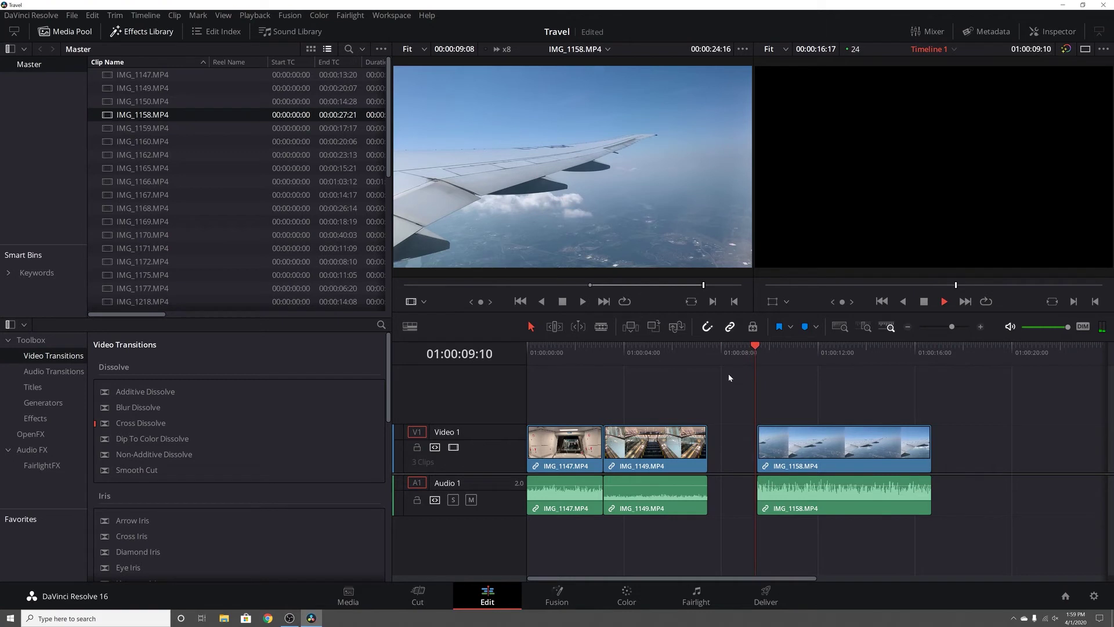
Scrub and play the timeline across the gap before IMG_1158.MP4, stopping inside that clip
{"action": "left_click", "coordinate": [673, 350]}
{"action": "left_click_drag", "start_coordinate": [713, 357], "coordinate": [788, 376]}
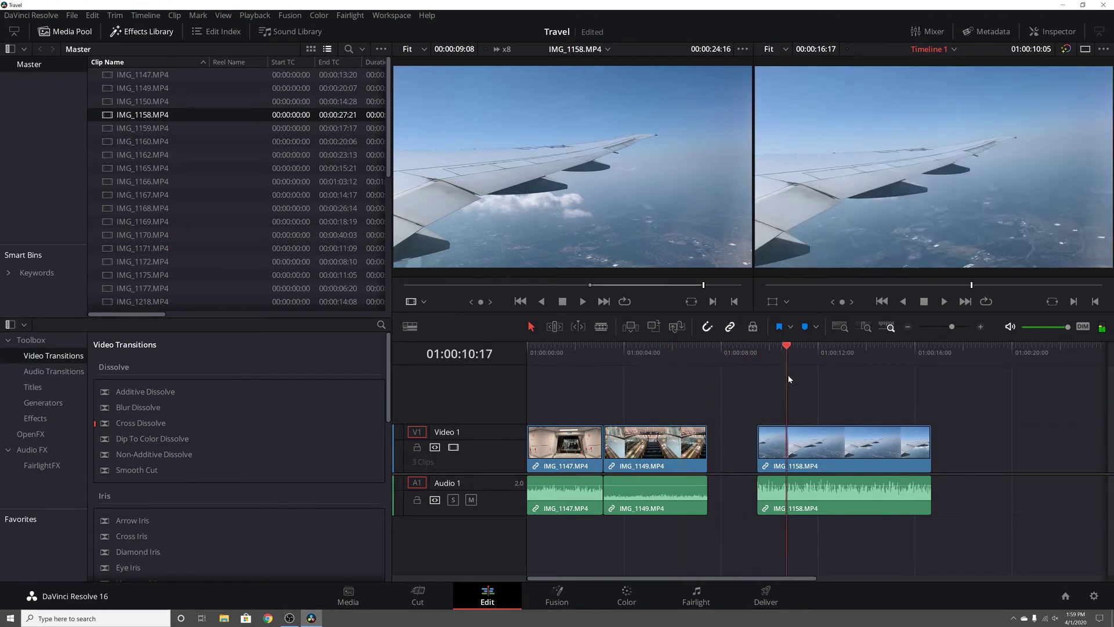
{"action": "key", "text": "space"}
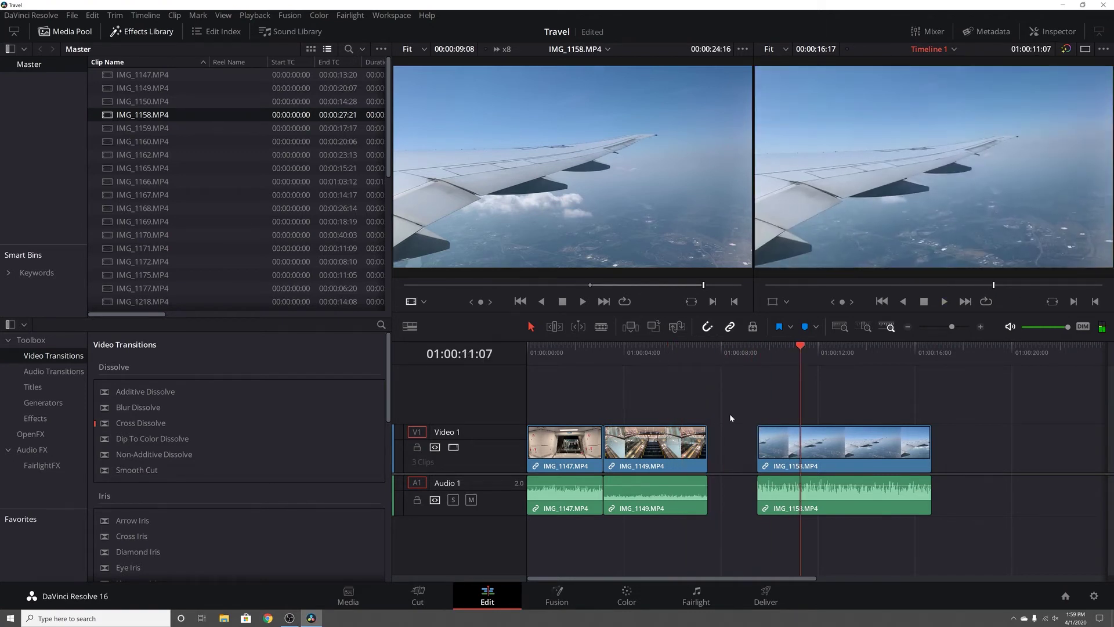
Undo the deletion that left a gap, and ripple delete the short first piece of IMG_1158.MP4 instead
{"action": "key", "text": "ctrl+z"}
{"action": "left_click", "coordinate": [725, 351]}
{"action": "left_click", "coordinate": [733, 459]}
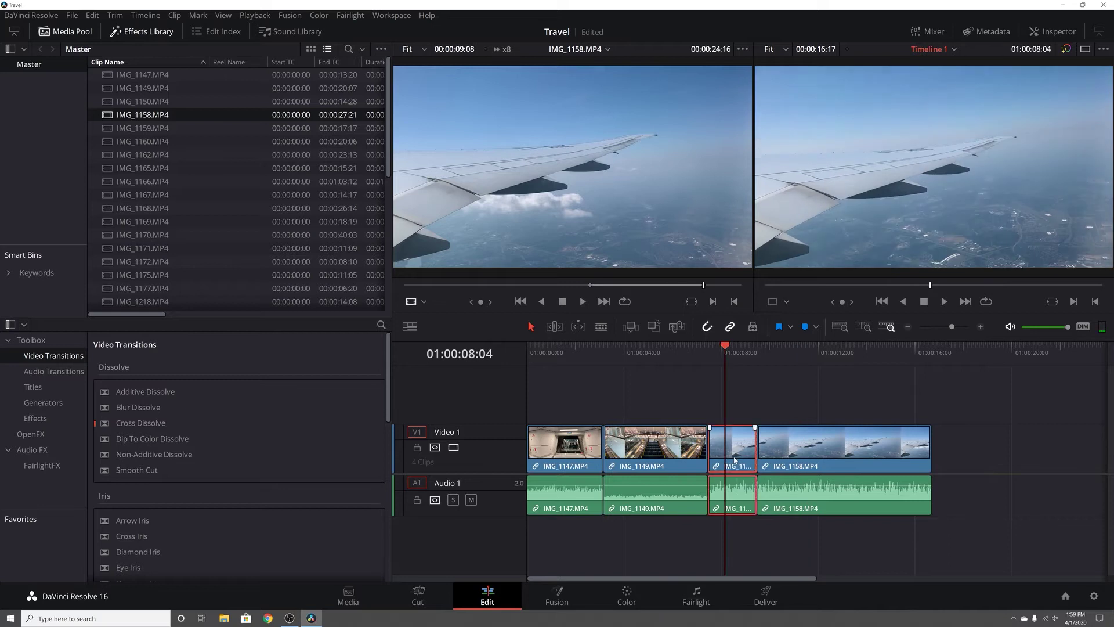
{"action": "key", "text": "Delete"}
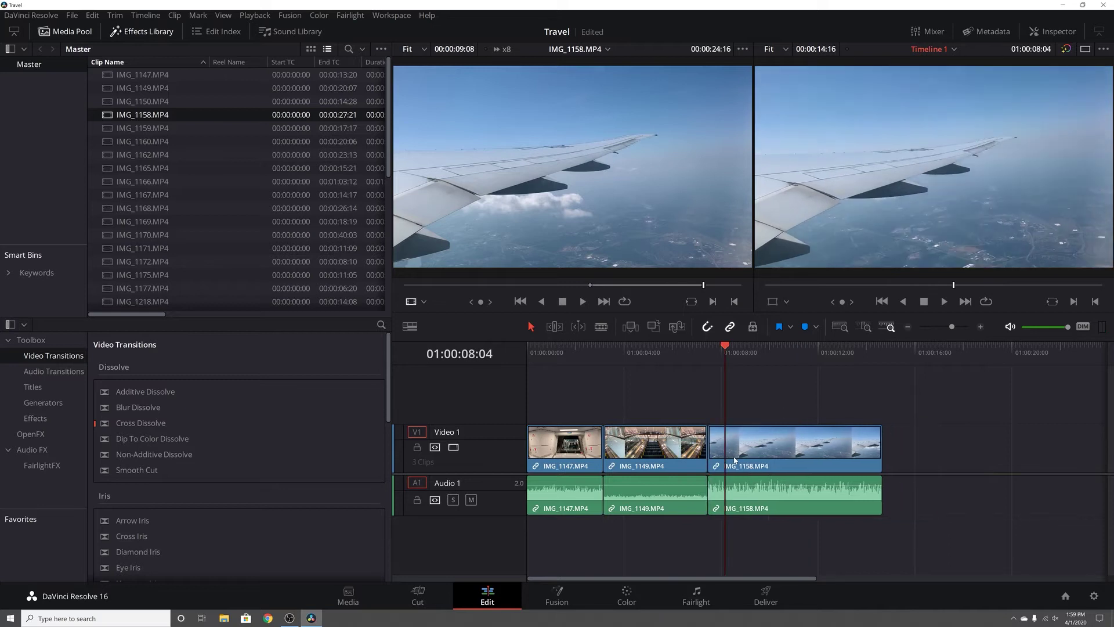
Play the timeline across the closed cut between IMG_1149.MP4 and IMG_1158.MP4, and return the playhead to just before the cut
{"action": "left_click", "coordinate": [660, 348]}
{"action": "key", "text": "space"}
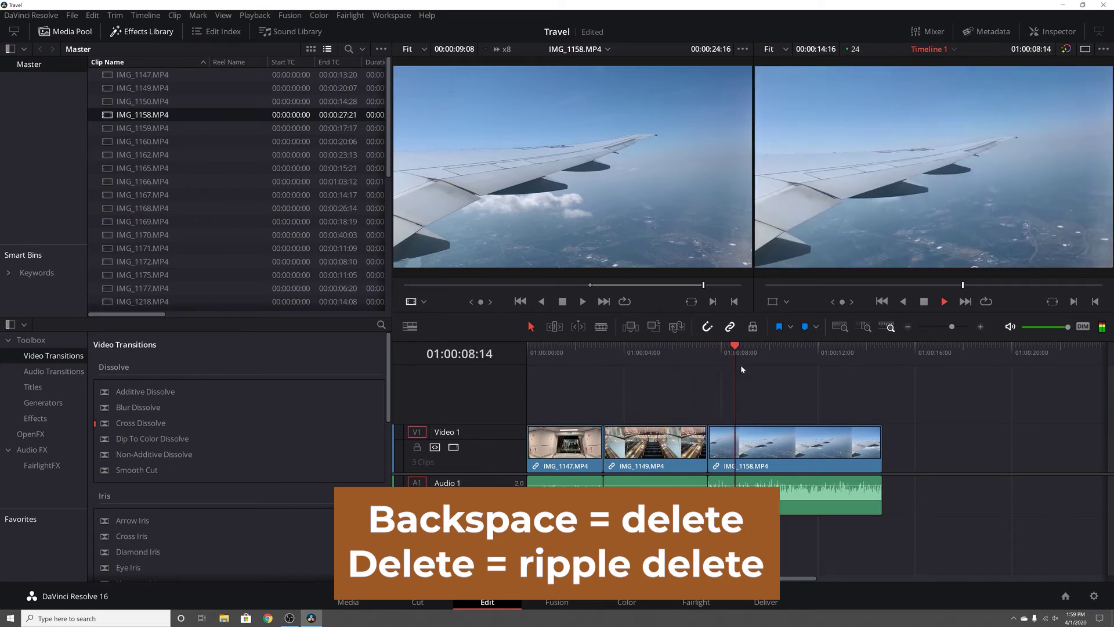
{"action": "key", "text": "space"}
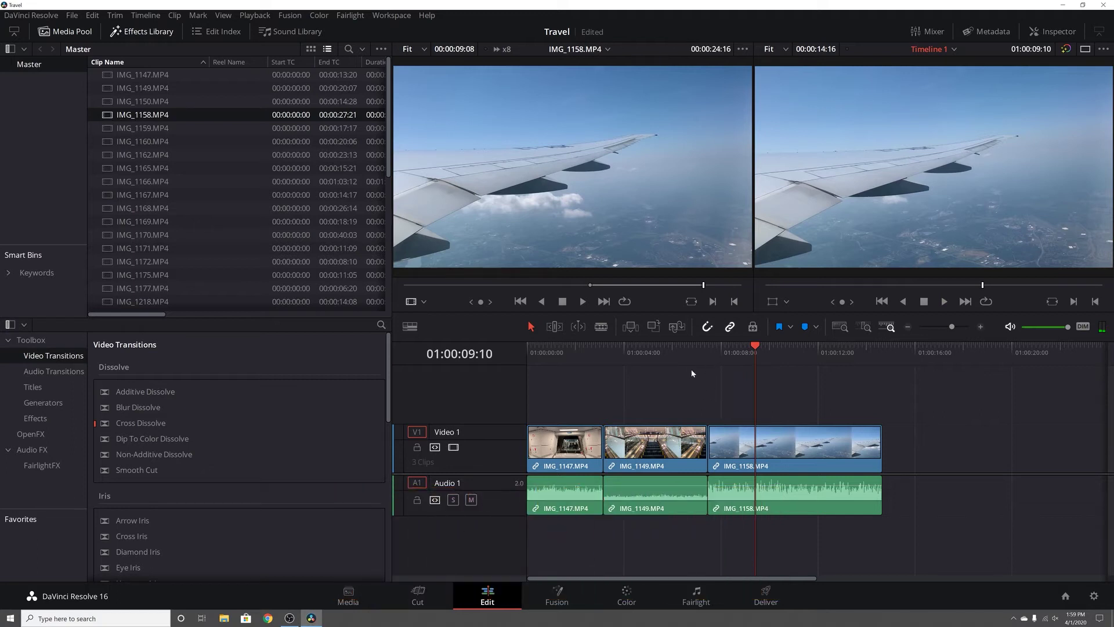
{"action": "left_click", "coordinate": [687, 350]}
{"action": "key", "text": "space"}
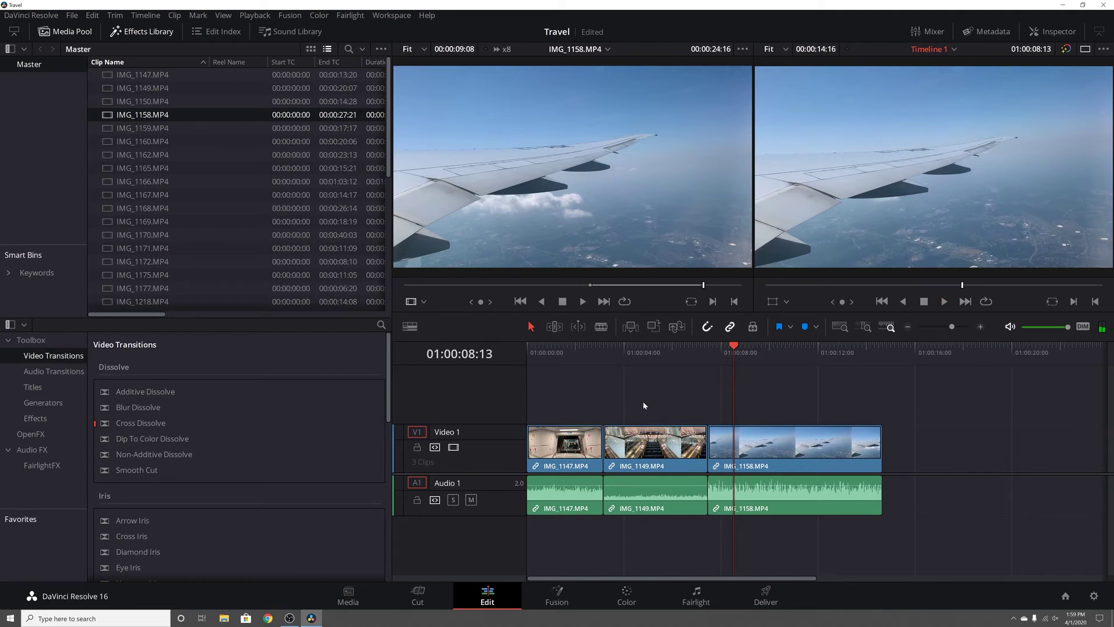
{"action": "left_click", "coordinate": [687, 353]}
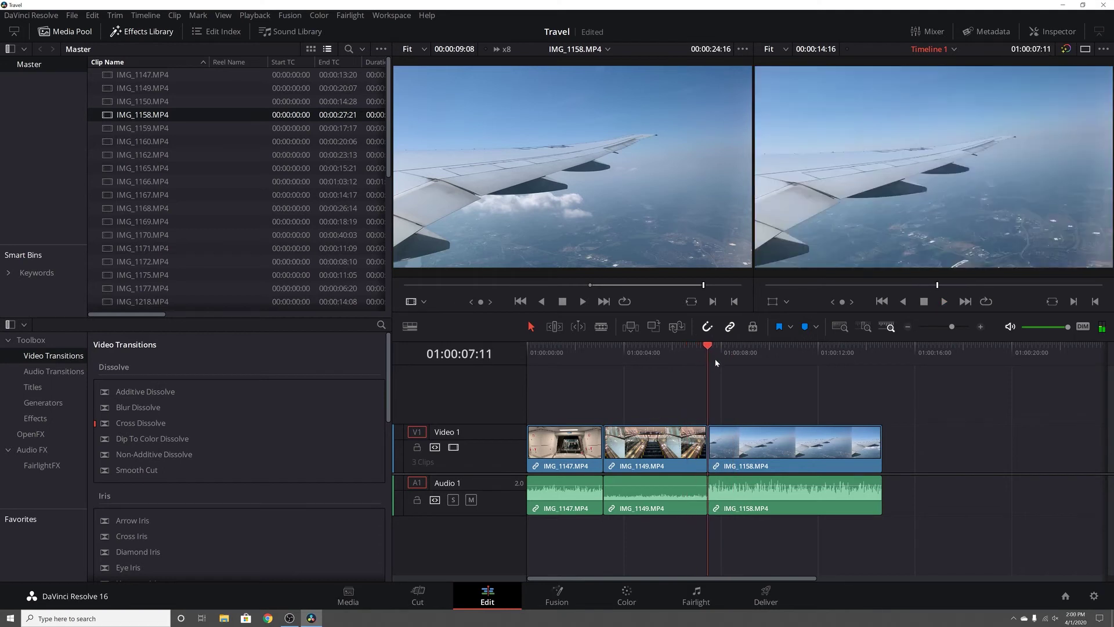
{"action": "left_click", "coordinate": [689, 372]}
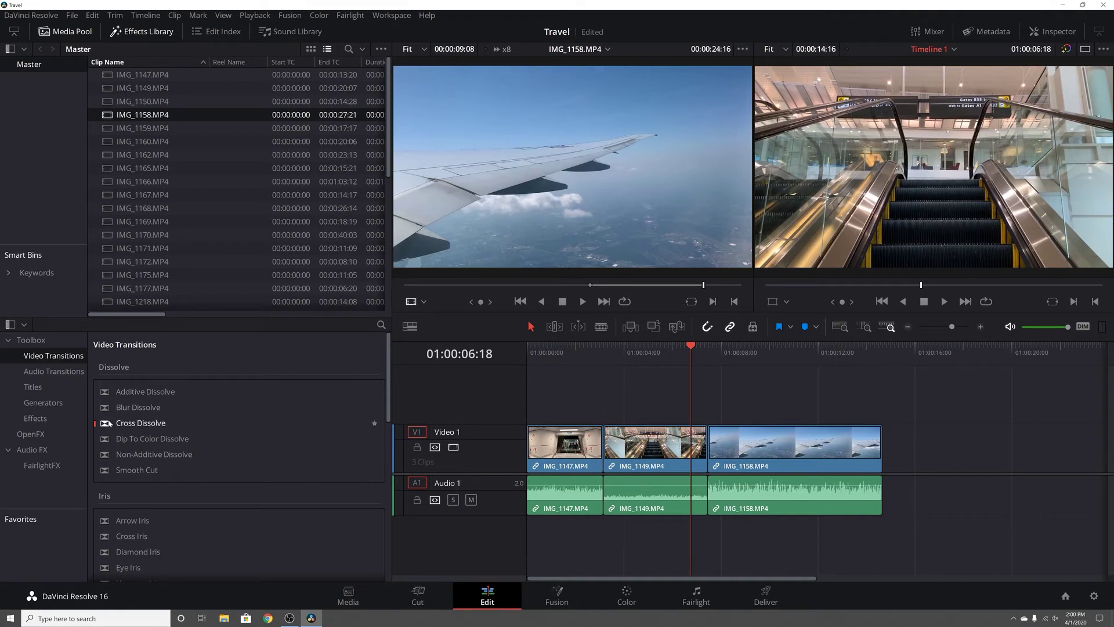
Add a Cross Dissolve between IMG_1149.MP4 and IMG_1158.MP4 and play the timeline through the transition
{"action": "left_click_drag", "start_coordinate": [113, 426], "coordinate": [713, 451]}
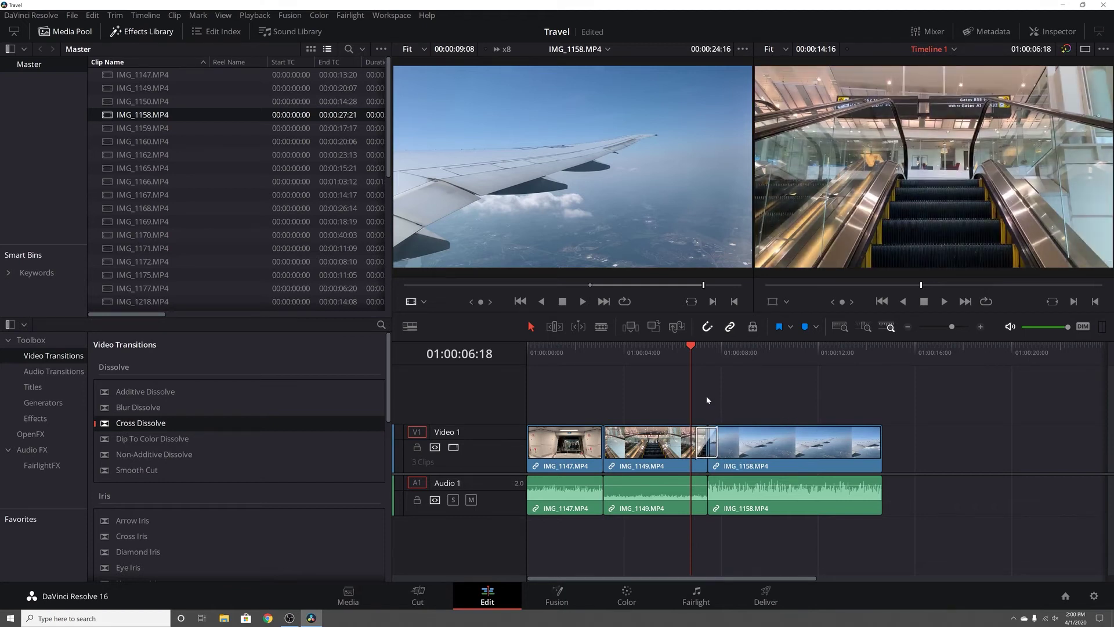
{"action": "left_click", "coordinate": [695, 353]}
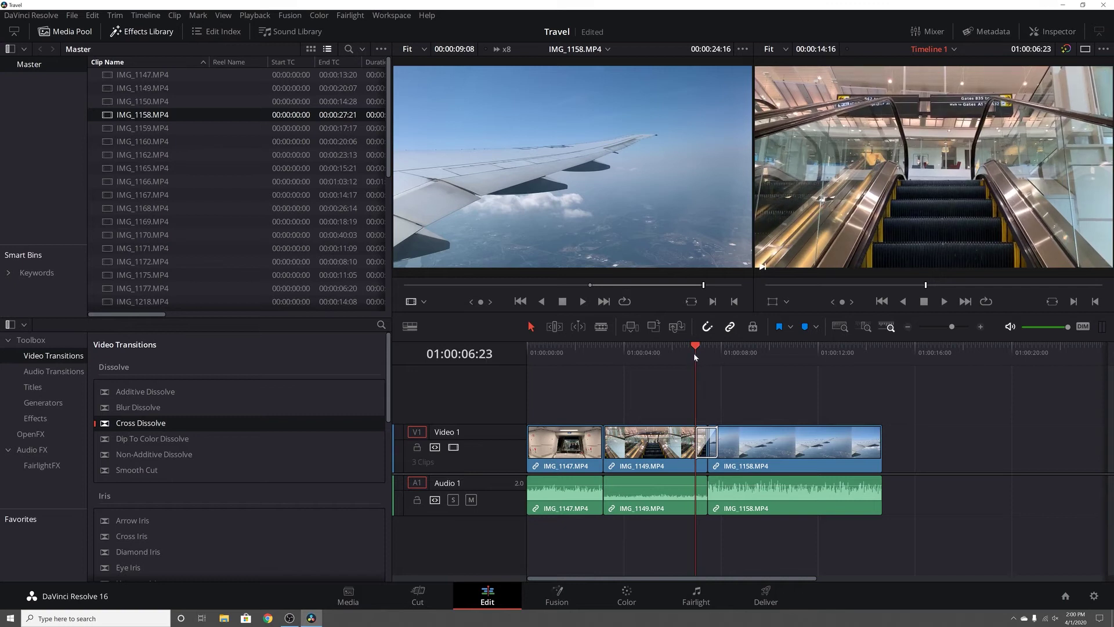
{"action": "key", "text": "space"}
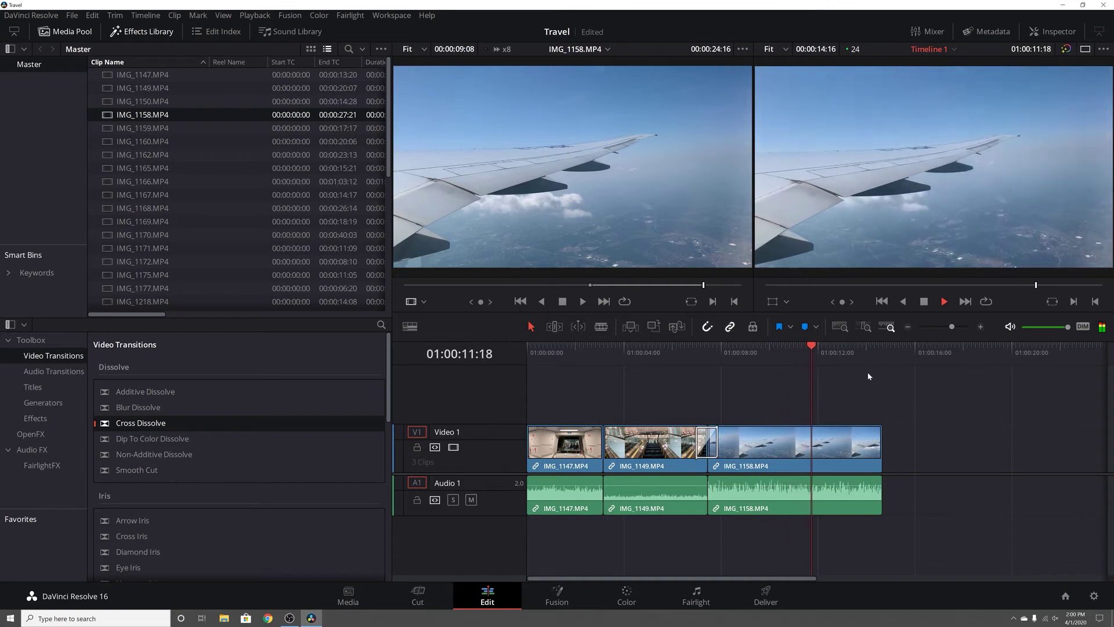
{"action": "key", "text": "space"}
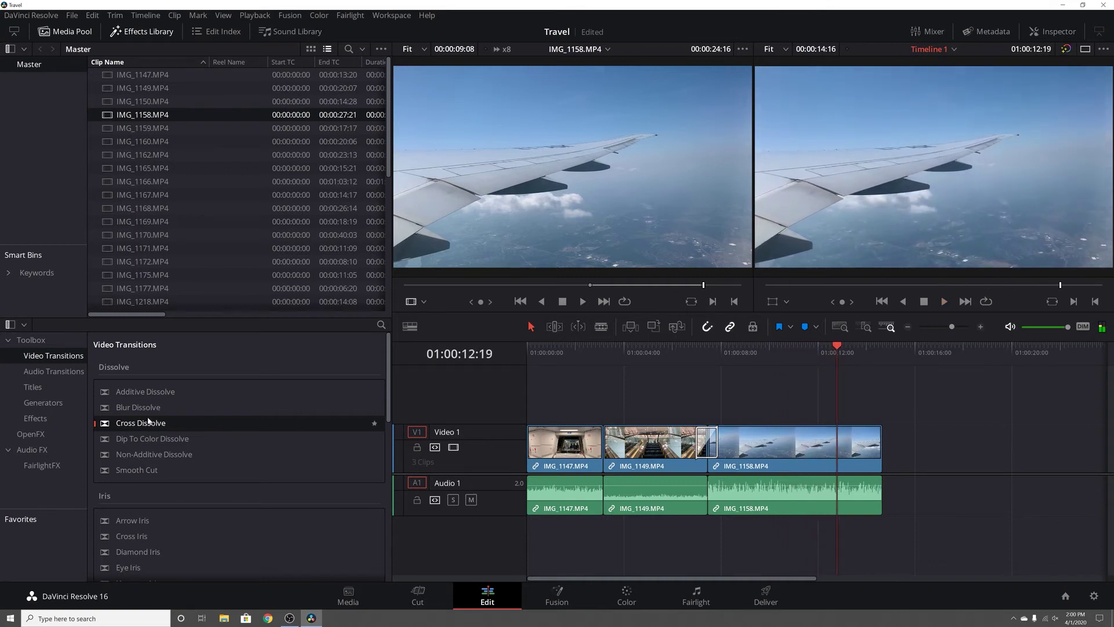
Add a Cross Dissolve at the end of IMG_1158.MP4 and play the fade-out
{"action": "left_click_drag", "start_coordinate": [131, 425], "coordinate": [676, 518]}
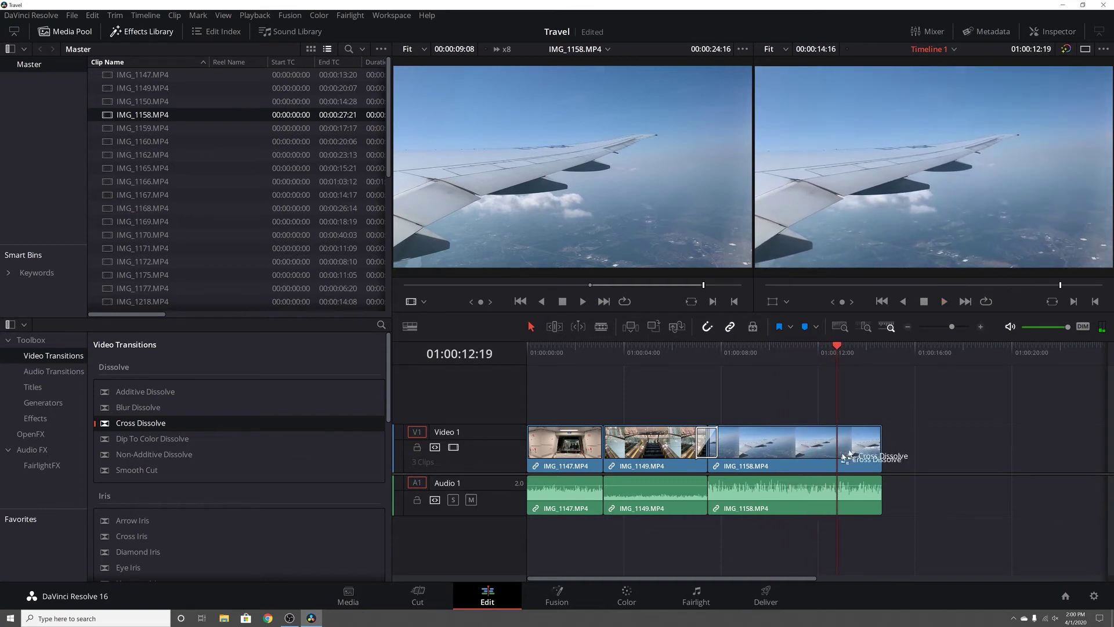
{"action": "left_click_drag", "start_coordinate": [849, 453], "coordinate": [869, 440]}
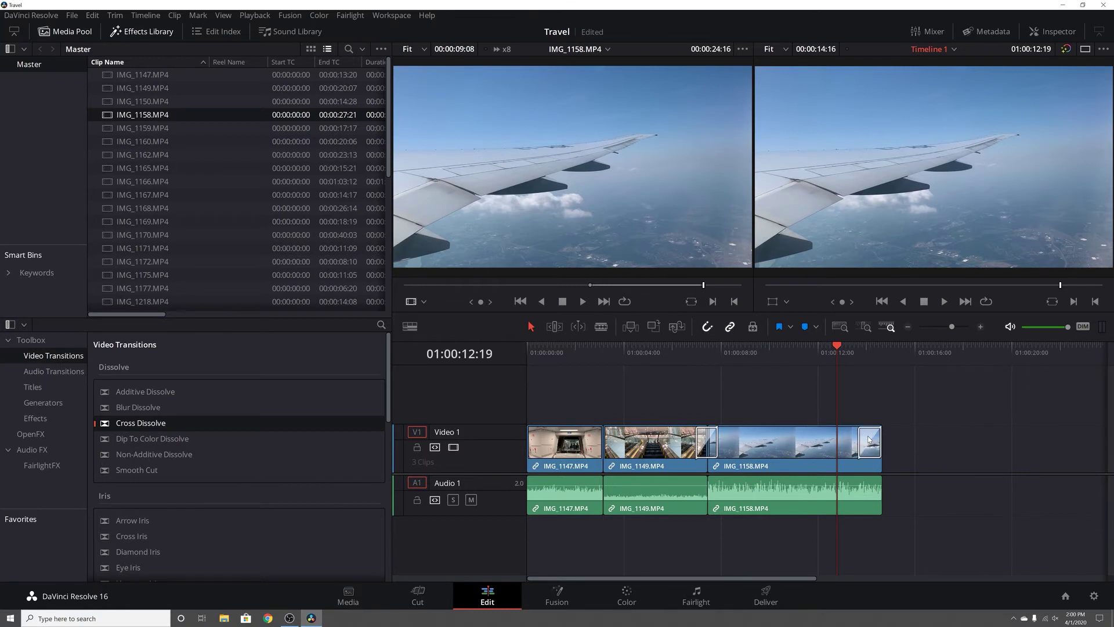
{"action": "key", "text": "space"}
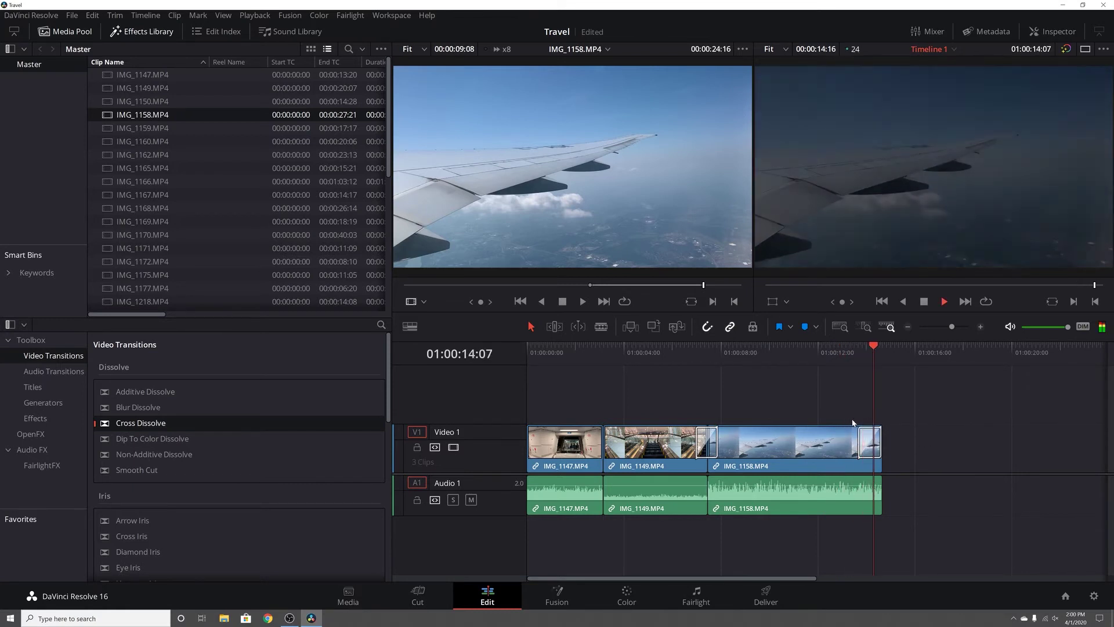
Display the Inspector settings of the IMG_1149.MP4 timeline clip, try a zoom of 1.330 and reset the zoom
{"action": "left_click", "coordinate": [676, 348]}
{"action": "left_click", "coordinate": [654, 447]}
{"action": "left_click", "coordinate": [1051, 31]}
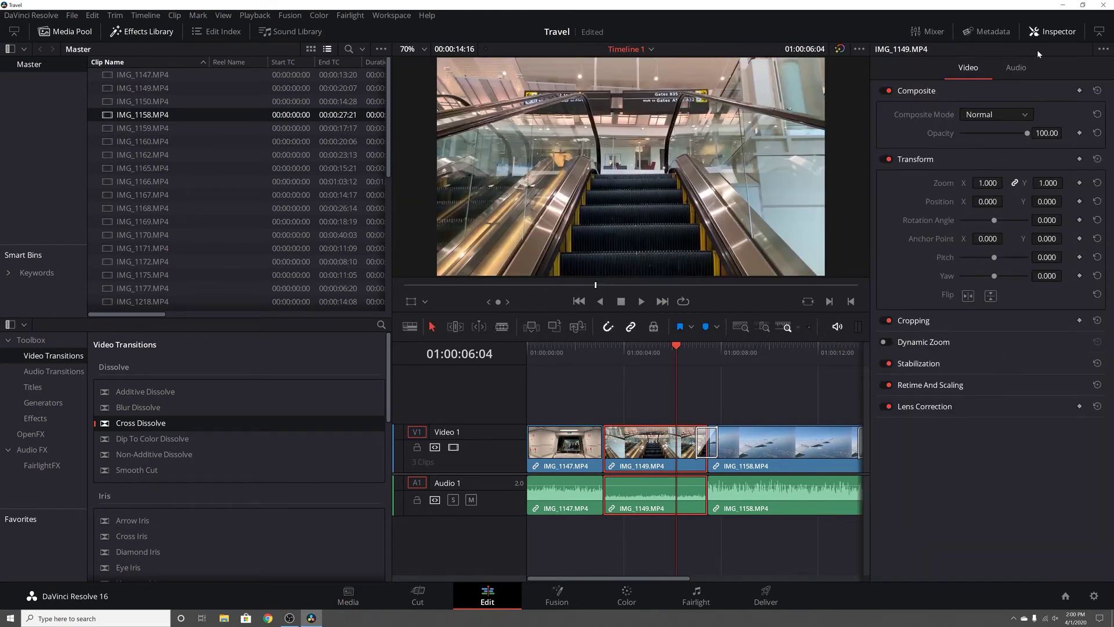
{"action": "left_click_drag", "start_coordinate": [984, 183], "coordinate": [1050, 184]}
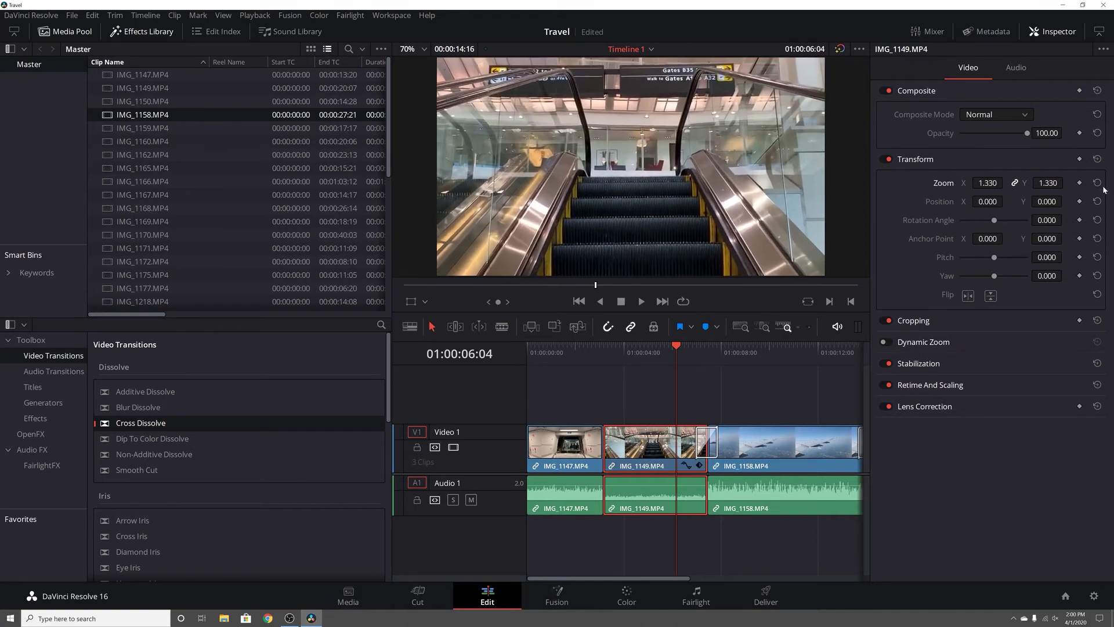
{"action": "left_click", "coordinate": [1097, 183]}
Try different position and rotation values on IMG_1149.MP4 and reset both to their defaults
{"action": "left_click_drag", "start_coordinate": [1045, 201], "coordinate": [1007, 221]}
{"action": "left_click", "coordinate": [1097, 201]}
{"action": "left_click", "coordinate": [1096, 220]}
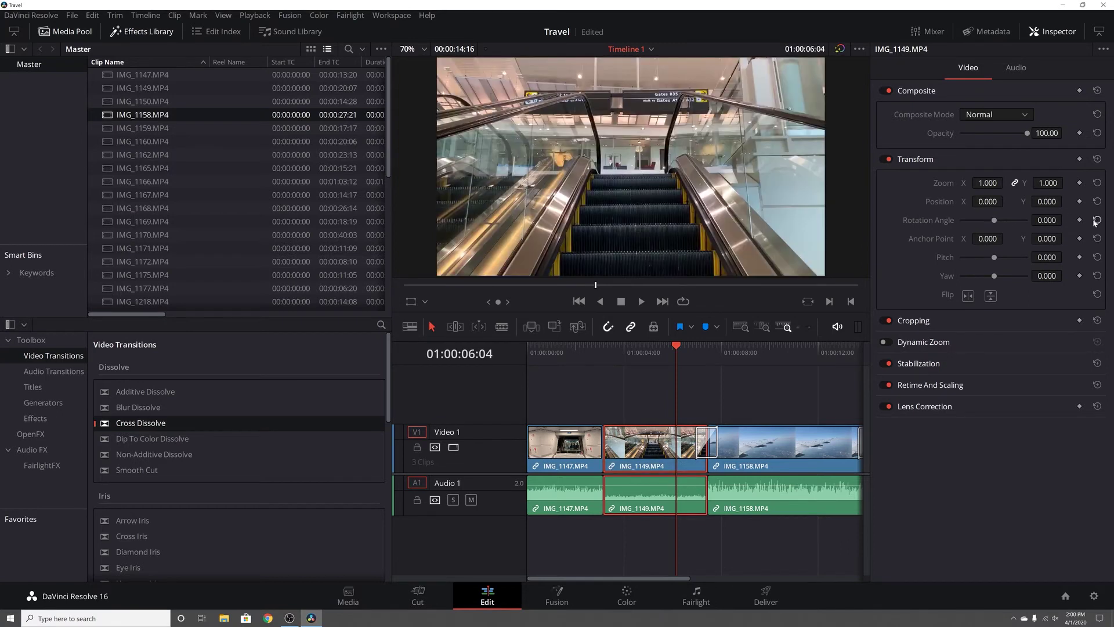
Try an opacity of 51.30 on IMG_1149.MP4, reset it and close the Inspector
{"action": "left_click_drag", "start_coordinate": [1018, 135], "coordinate": [998, 143]}
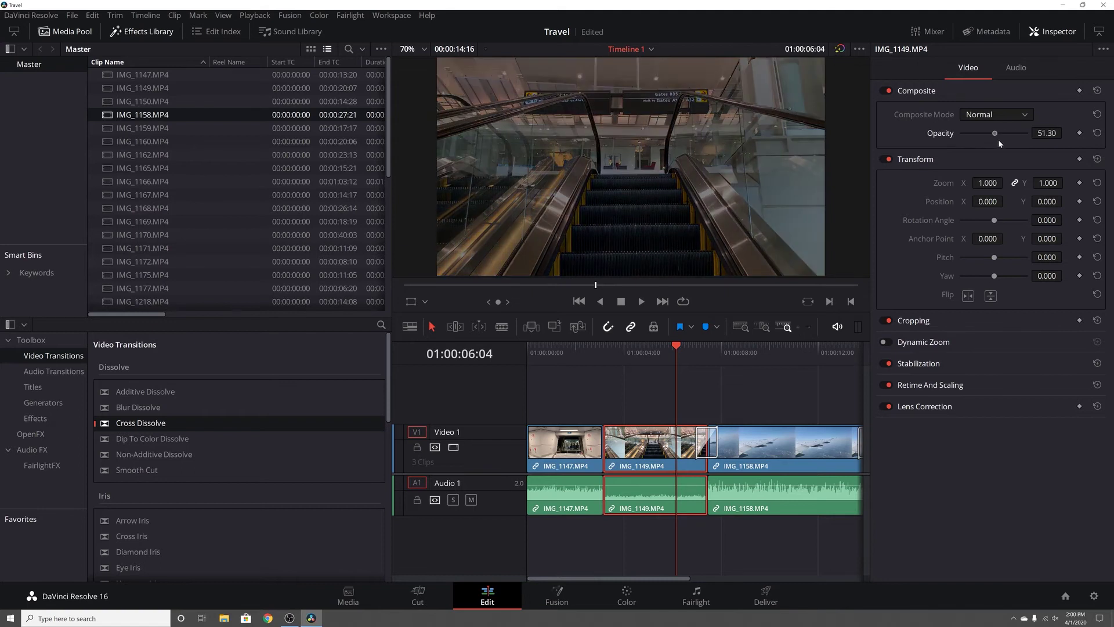
{"action": "left_click", "coordinate": [1097, 133]}
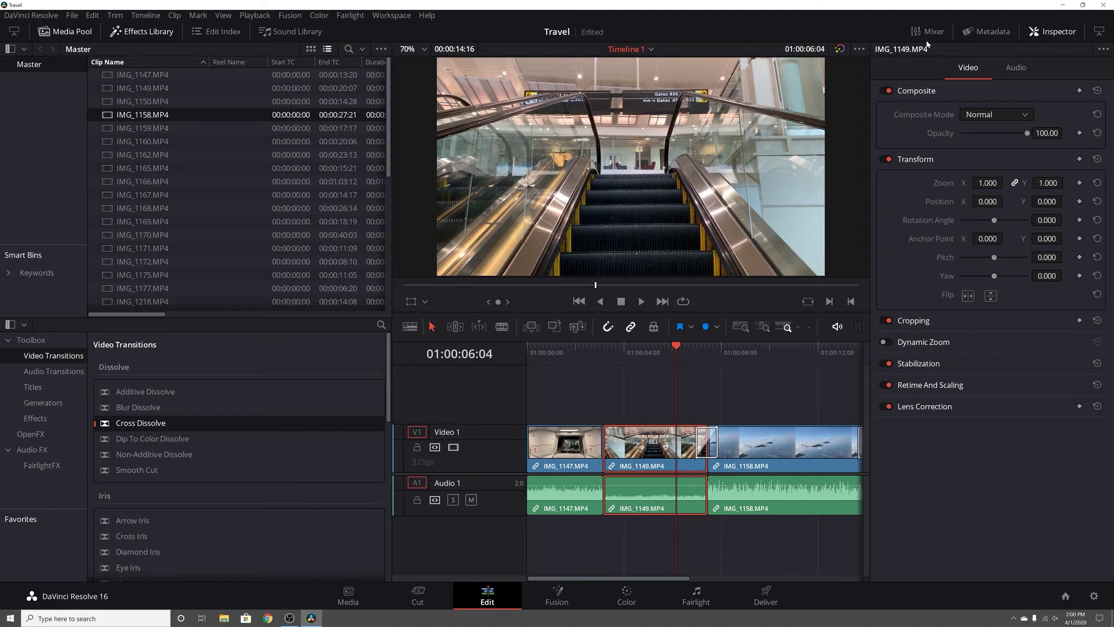
{"action": "left_click", "coordinate": [1052, 32]}
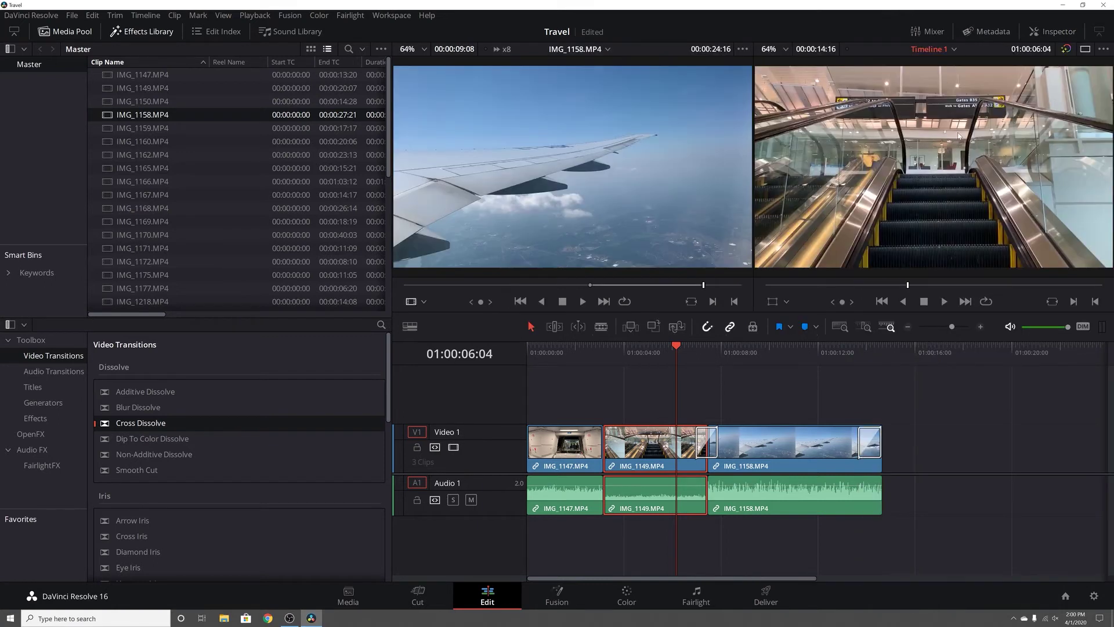
Place a Text title at the start of the timeline on a new Video 2 track above IMG_1147.MP4
{"action": "key", "text": "Home"}
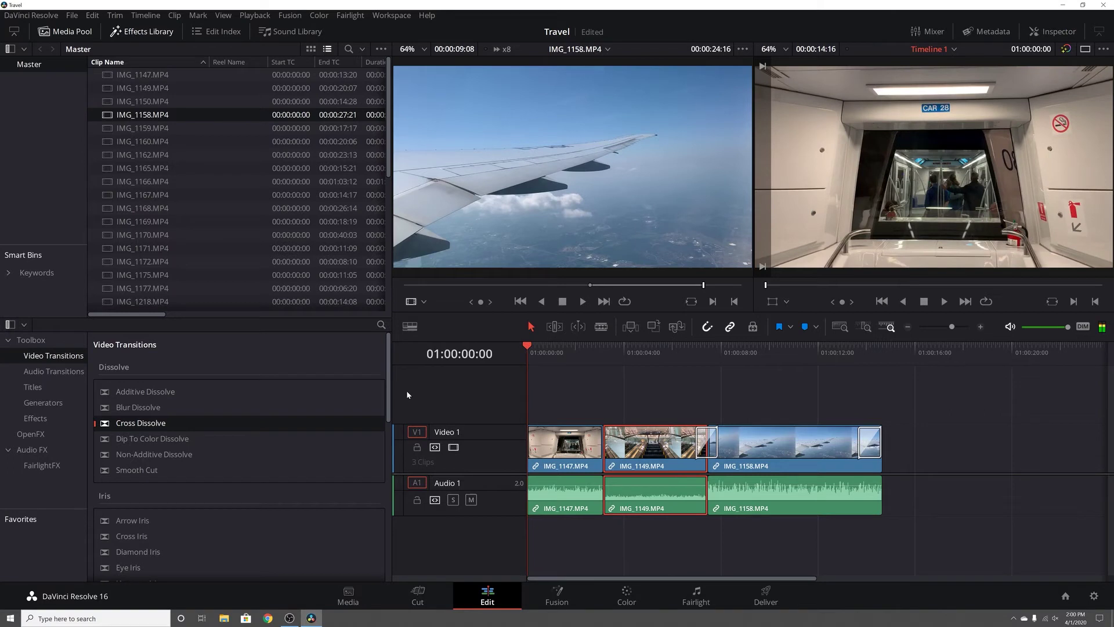
{"action": "left_click", "coordinate": [34, 387]}
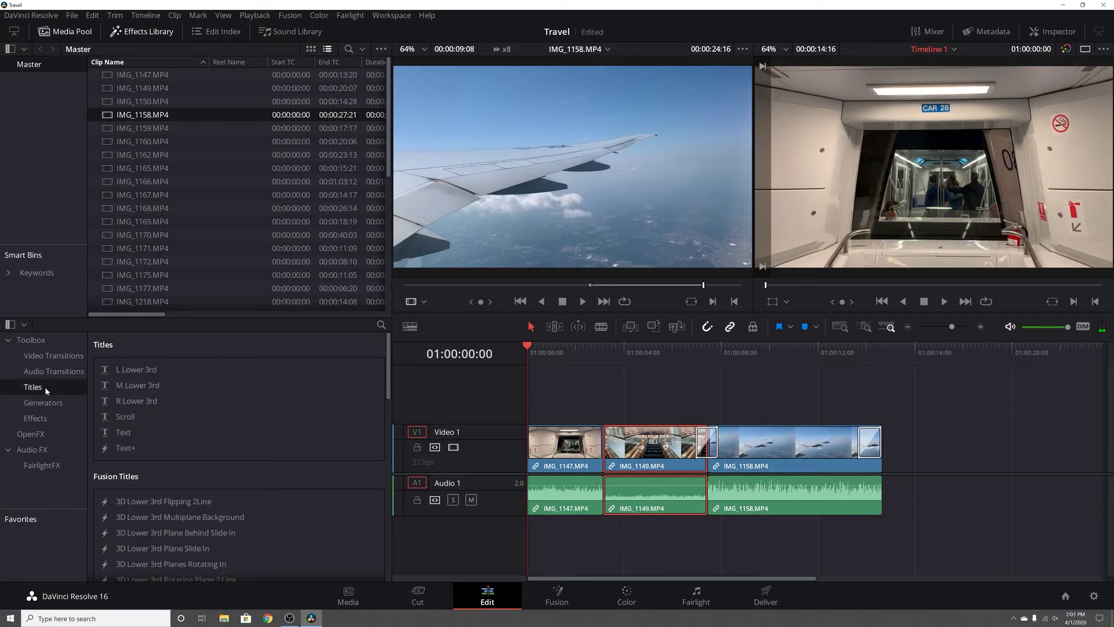
{"action": "left_click_drag", "start_coordinate": [131, 434], "coordinate": [563, 397]}
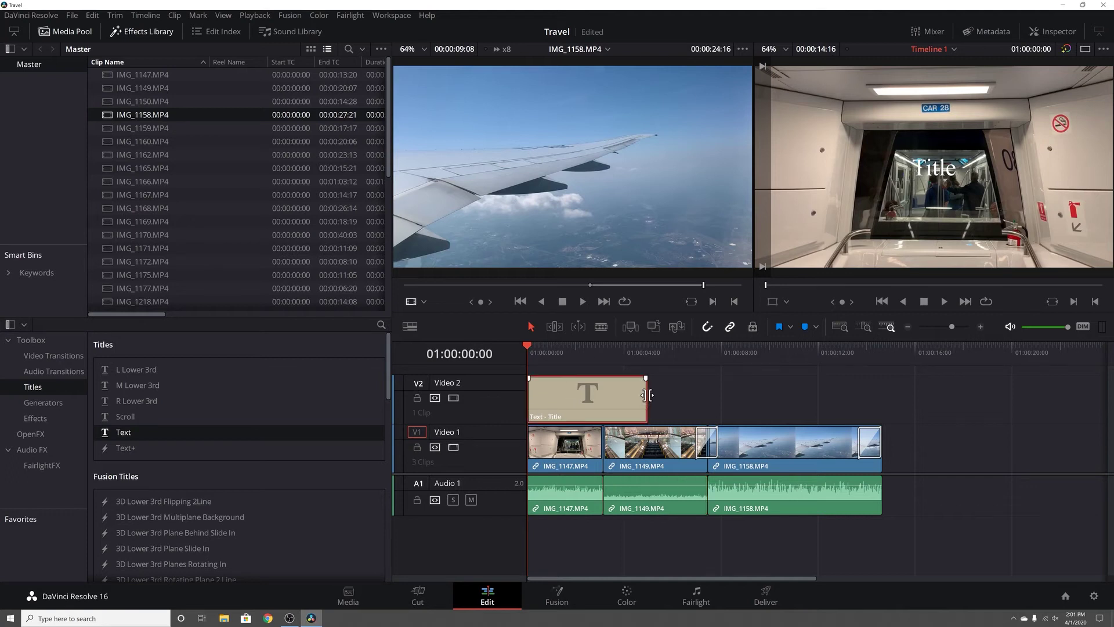
Trim the Text title on Video 2 so it ends together with IMG_1147.MP4
{"action": "mouse_move", "coordinate": [646, 395]}
{"action": "left_mouse_down"}
{"action": "mouse_move", "coordinate": [605, 400]}
{"action": "mouse_move", "coordinate": [665, 400]}
{"action": "left_mouse_up"}
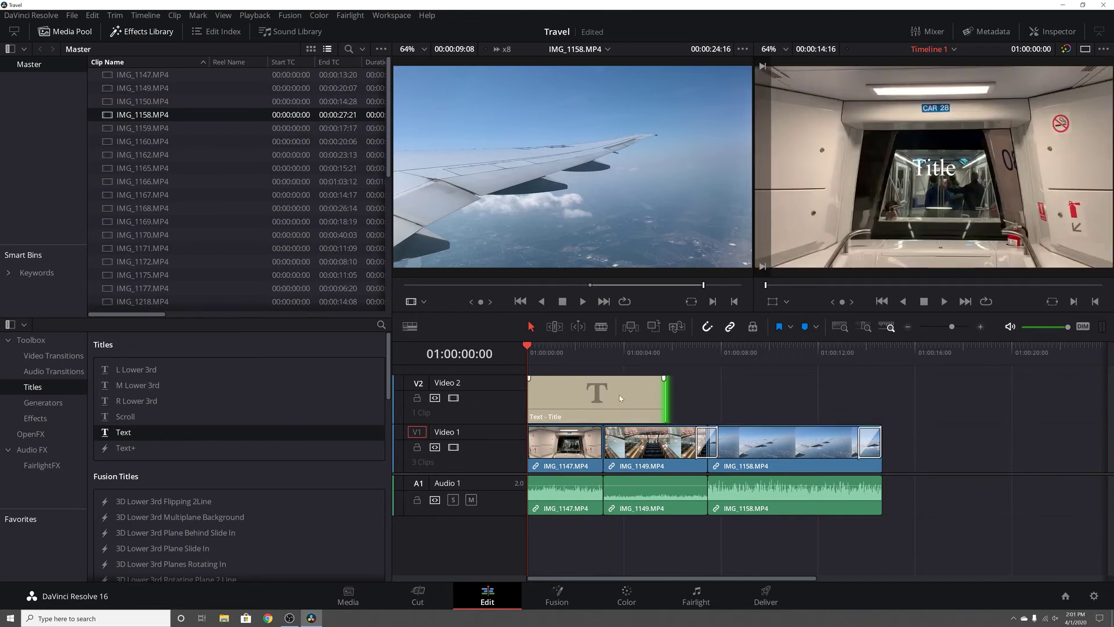
{"action": "left_click_drag", "start_coordinate": [663, 398], "coordinate": [605, 404]}
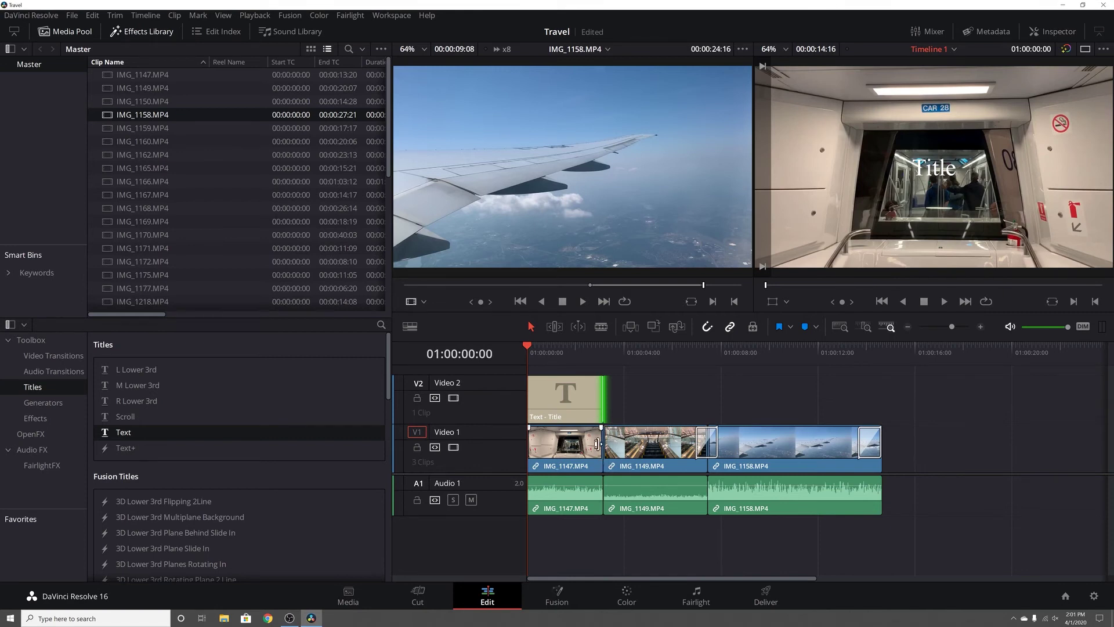
{"action": "left_click", "coordinate": [598, 395]}
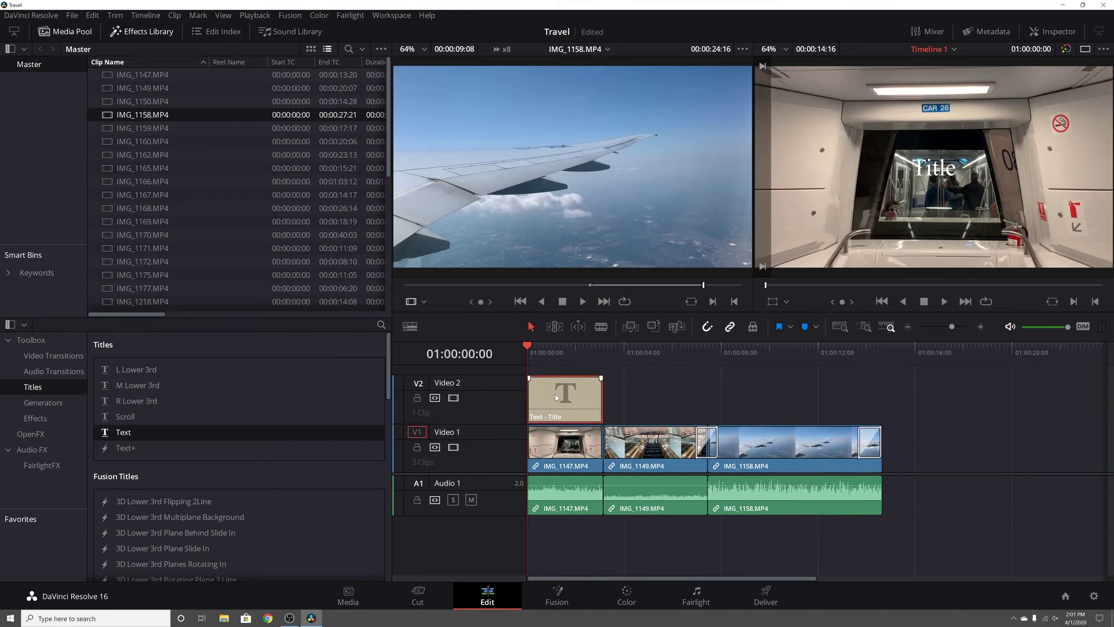
Open the title's Inspector settings and replace its text with "Travel Video"
{"action": "left_click", "coordinate": [1037, 38]}
{"action": "left_click_drag", "start_coordinate": [938, 119], "coordinate": [756, 104]}
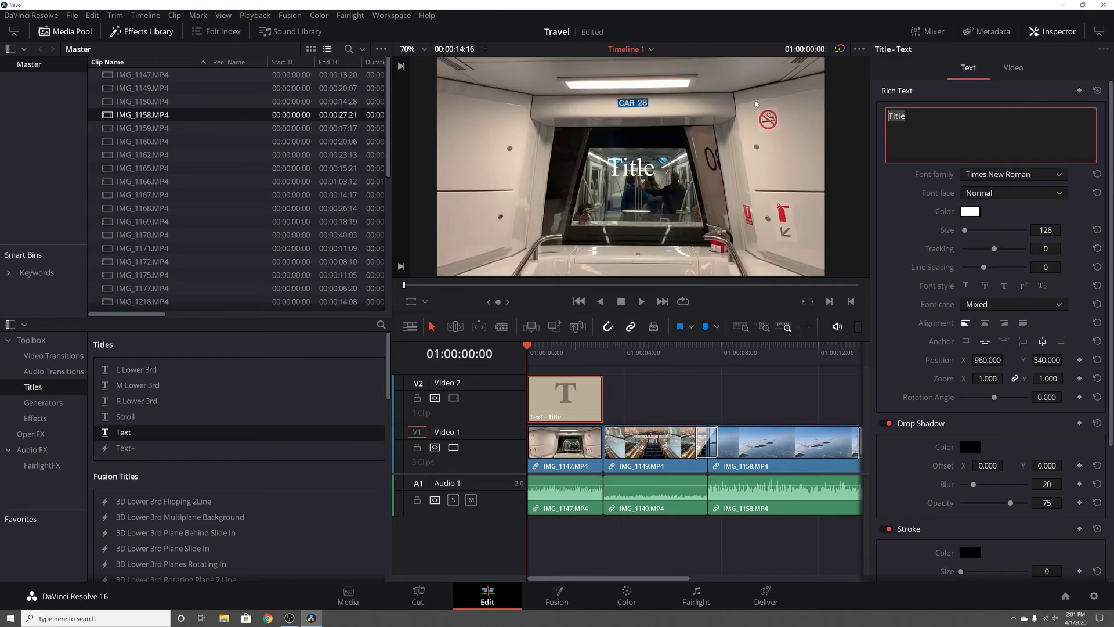
{"action": "type", "text": "Travel Video"}
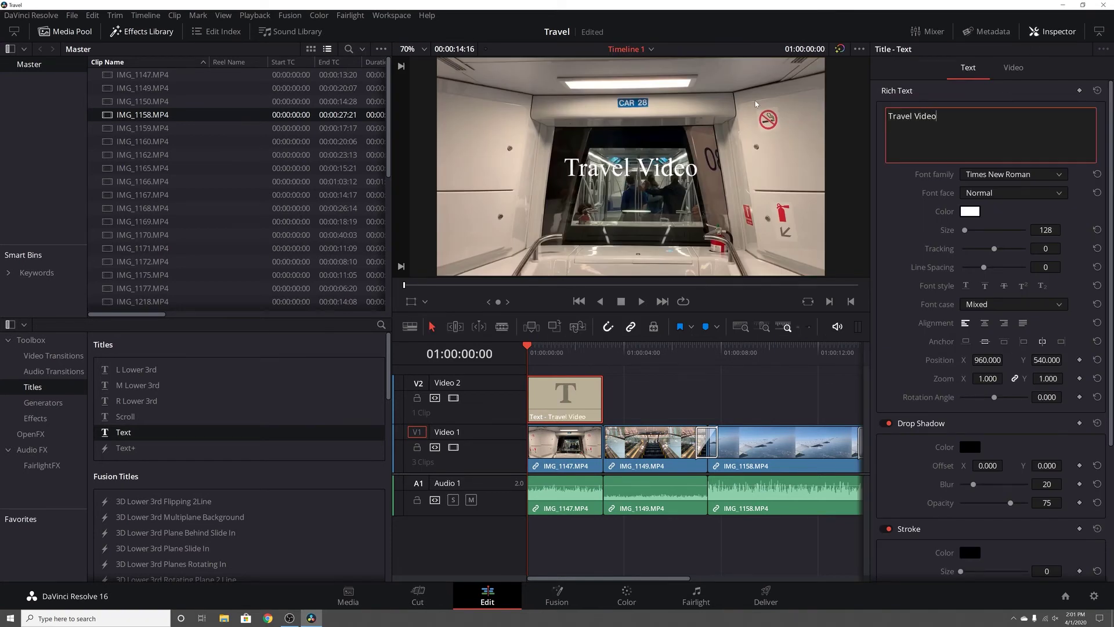
Look at the title's font options, try the blue text color #6c8cff and discard the color change
{"action": "left_click", "coordinate": [1034, 178]}
{"action": "left_click", "coordinate": [909, 188]}
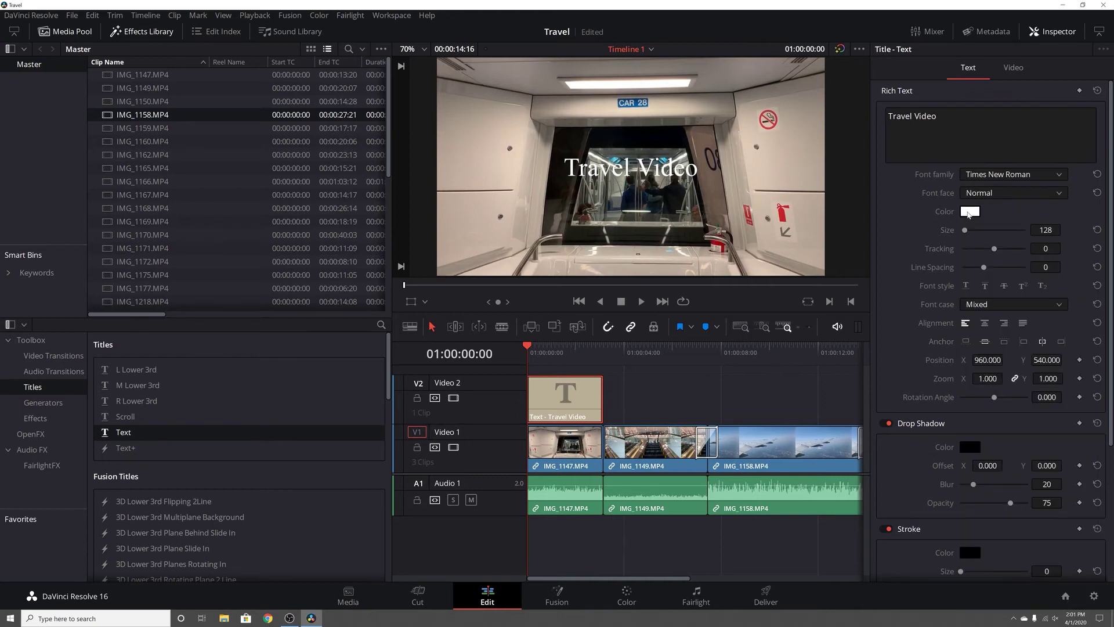
{"action": "left_click", "coordinate": [969, 213]}
{"action": "left_click_drag", "start_coordinate": [616, 256], "coordinate": [586, 249]}
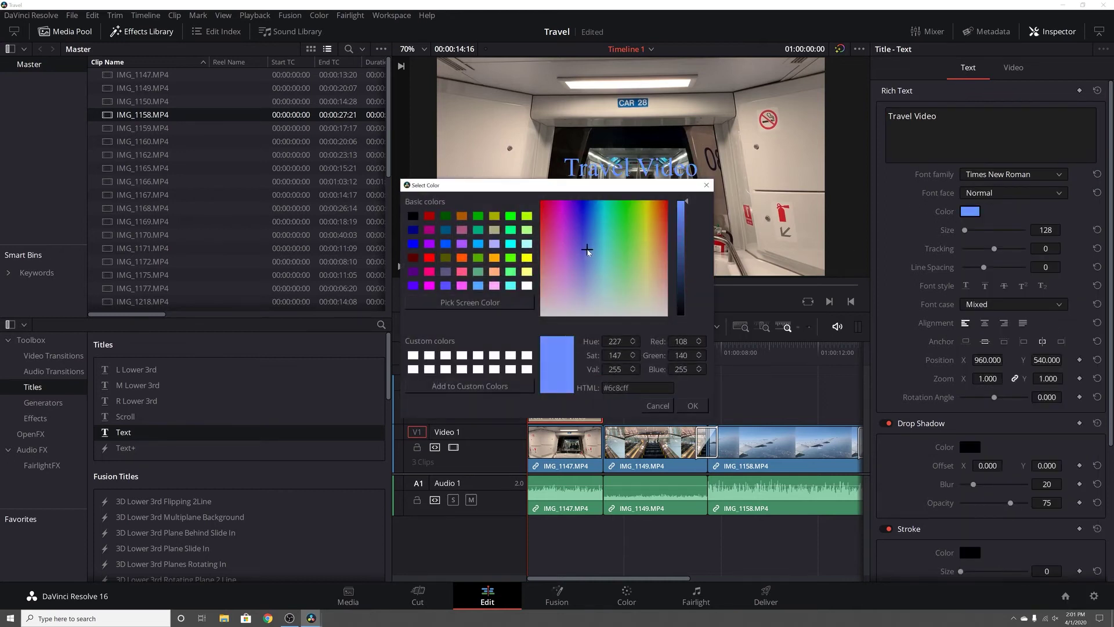
{"action": "left_click", "coordinate": [706, 184]}
Look over the title's drop shadow, stroke and background settings, and select IMG_1147.MP4 to show its video settings
{"action": "scroll", "coordinate": [924, 381], "scroll_direction": "down", "scroll_amount": 5}
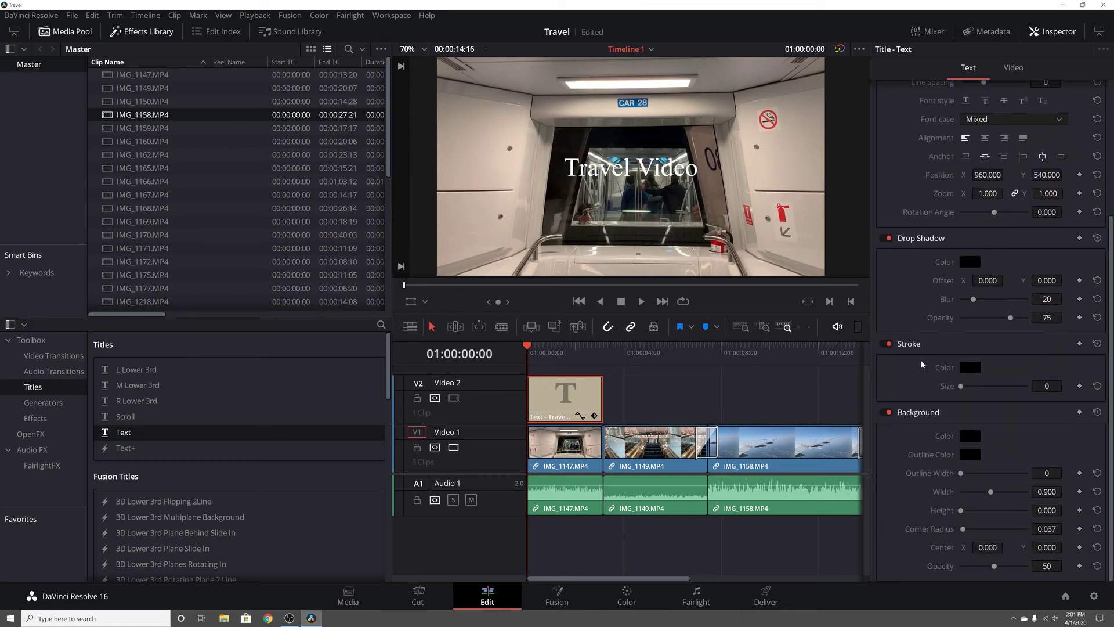
{"action": "scroll", "coordinate": [905, 221], "scroll_direction": "up", "scroll_amount": 5}
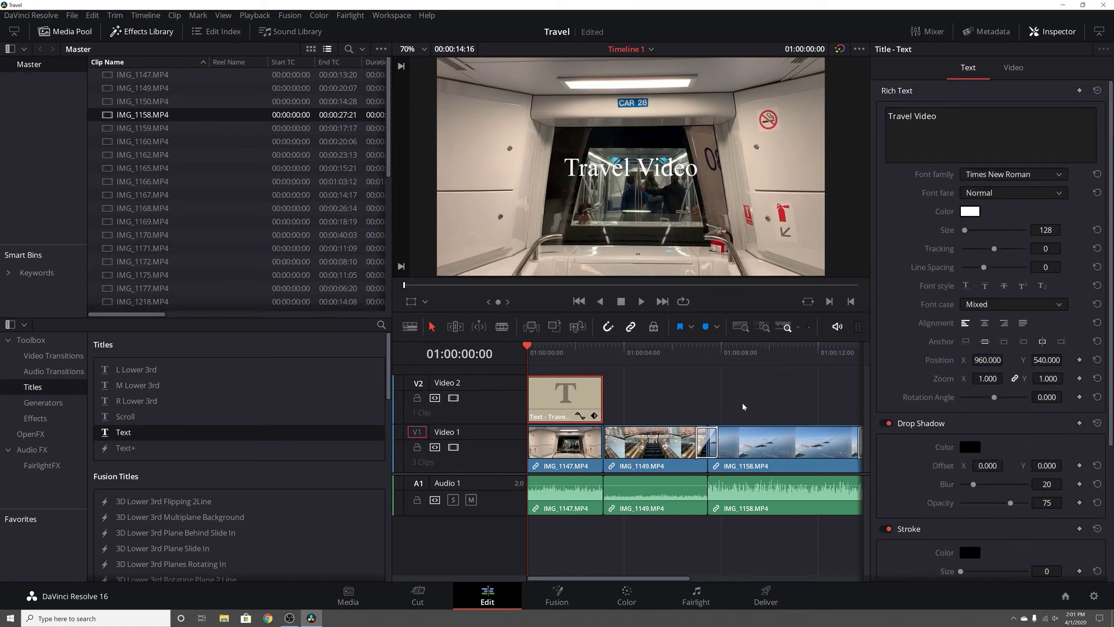
{"action": "left_click", "coordinate": [580, 444]}
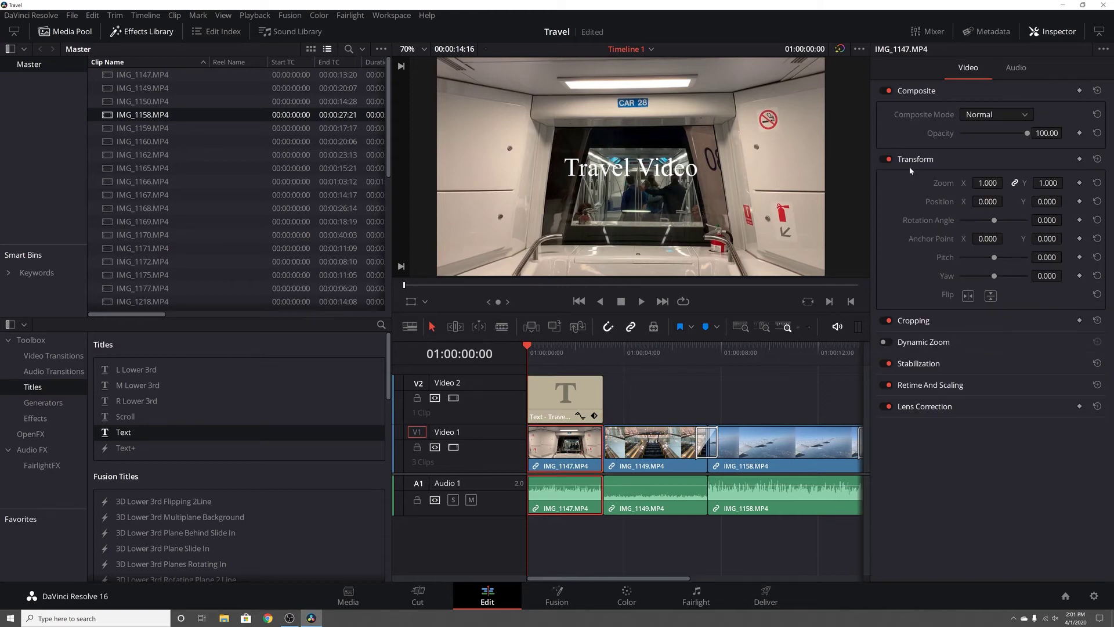
Try lowering IMG_1147.MP4's clip volume to -22.00, reset it and return to the clip's video settings
{"action": "left_click", "coordinate": [1011, 73]}
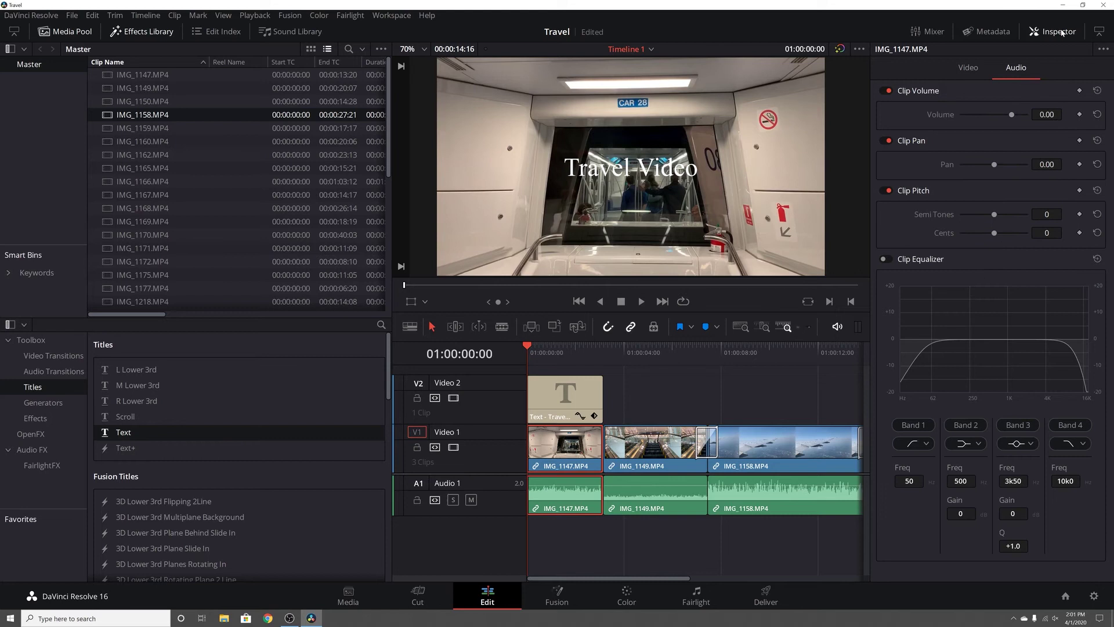
{"action": "left_click_drag", "start_coordinate": [1010, 117], "coordinate": [1000, 114]}
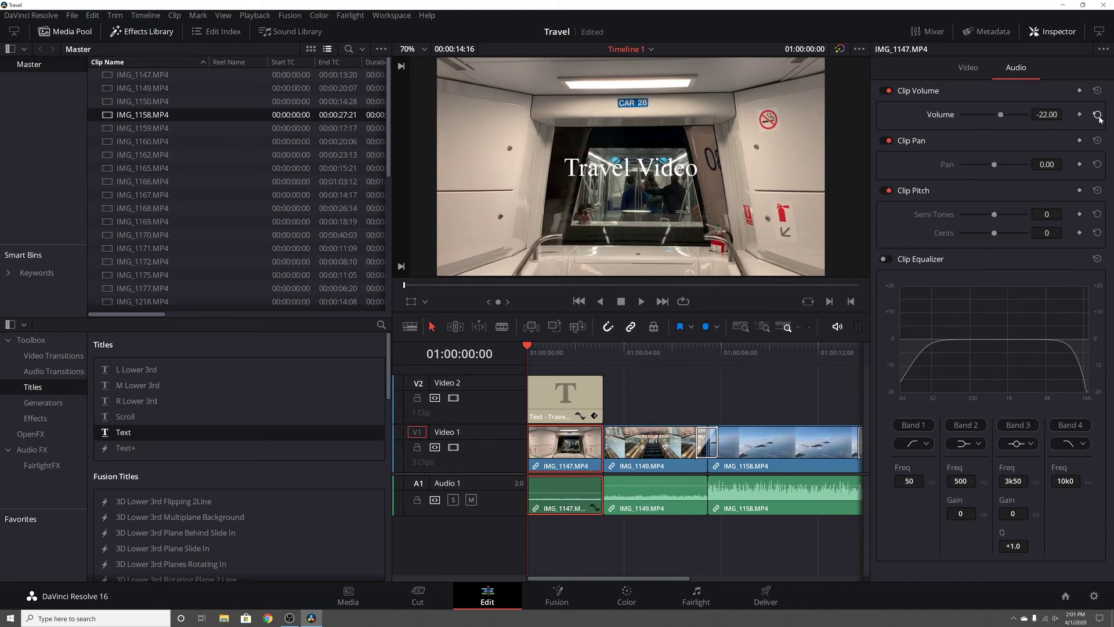
{"action": "left_click", "coordinate": [1096, 114]}
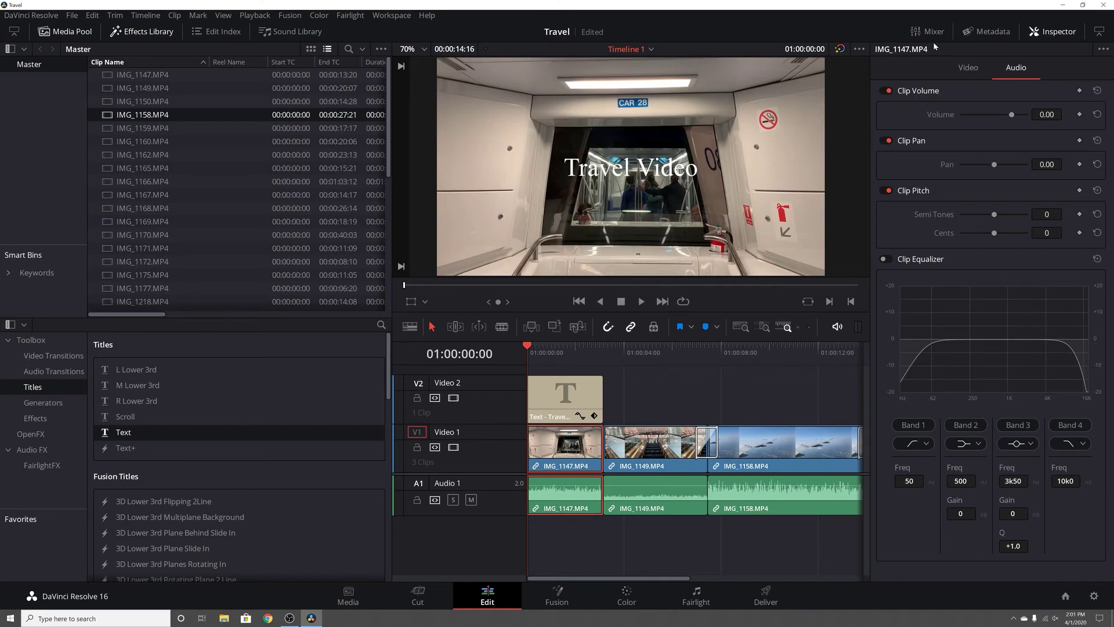
{"action": "left_click", "coordinate": [967, 68]}
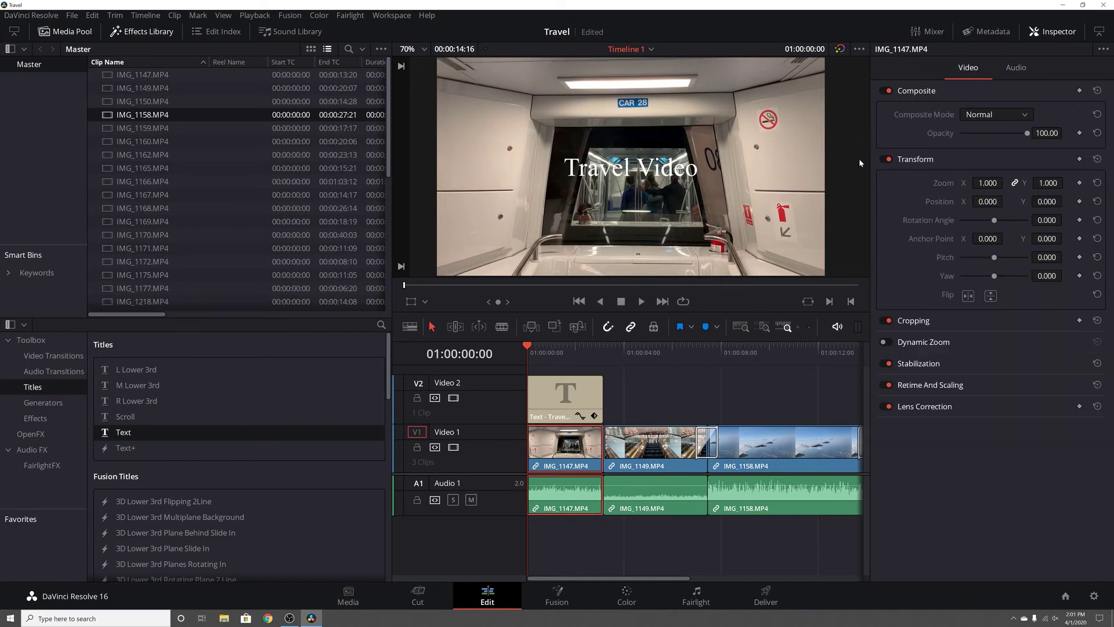
Deselect the clip, fit more of the timeline in view and save the project
{"action": "left_click", "coordinate": [659, 397]}
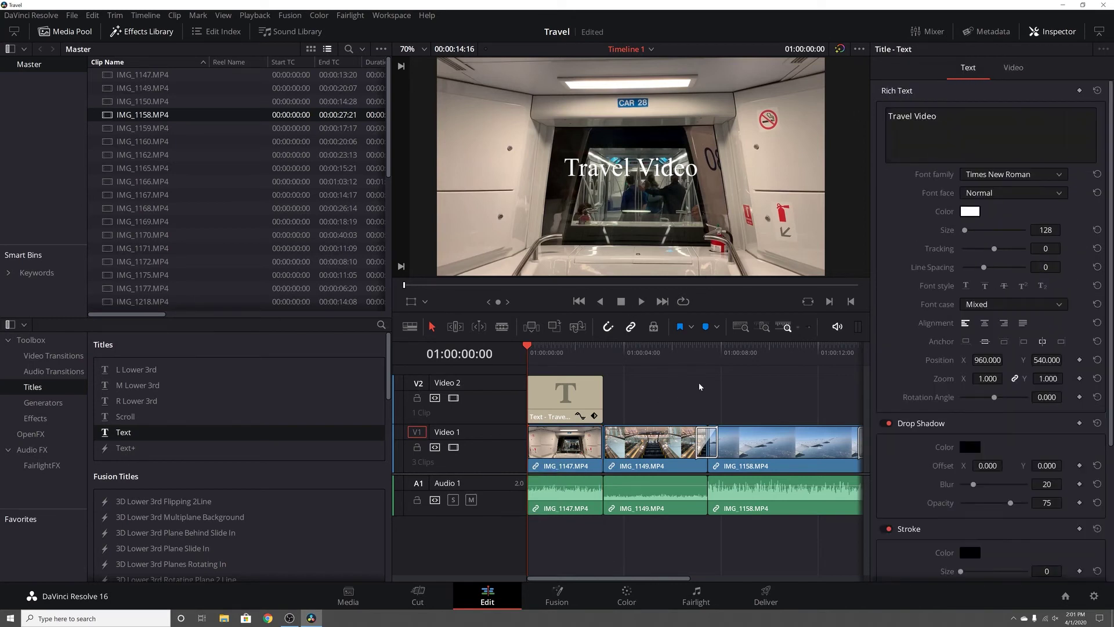
{"action": "scroll", "coordinate": [700, 387], "scroll_direction": "down", "scroll_amount": 4}
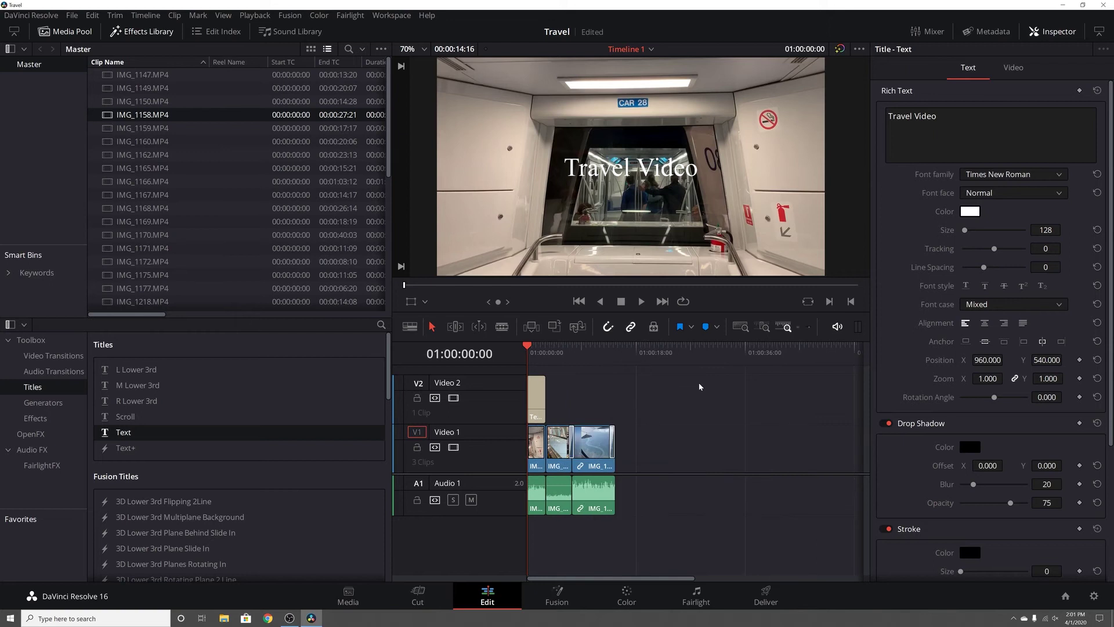
{"action": "key", "text": "ctrl+s"}
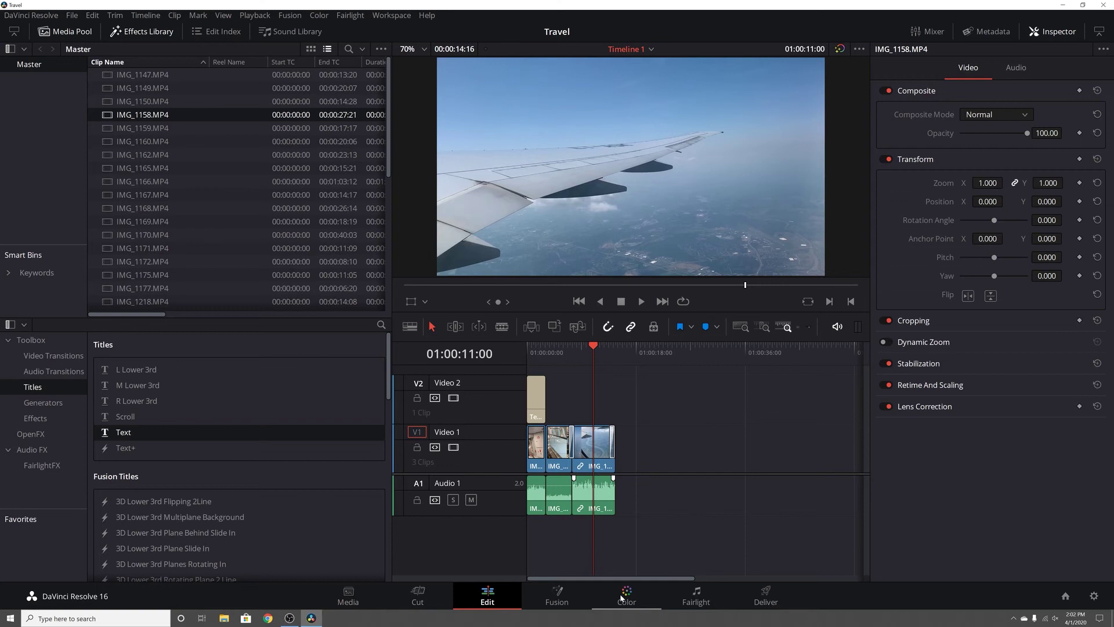
Open the Color page and apply automatic color correction to the escalator clip
{"action": "left_click", "coordinate": [624, 596]}
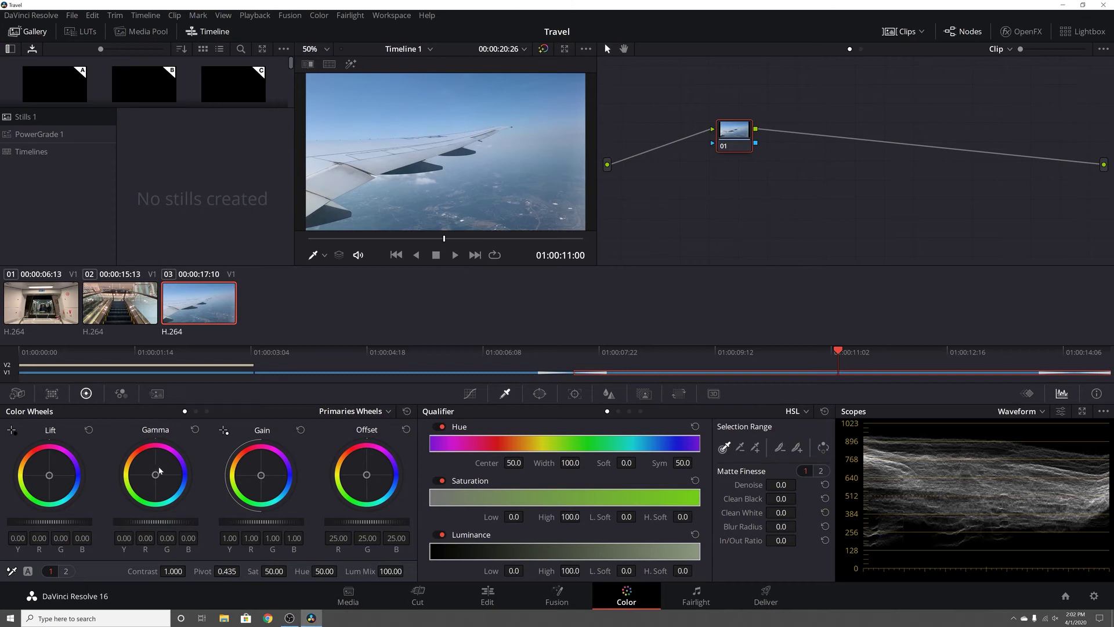
{"action": "left_click", "coordinate": [119, 315]}
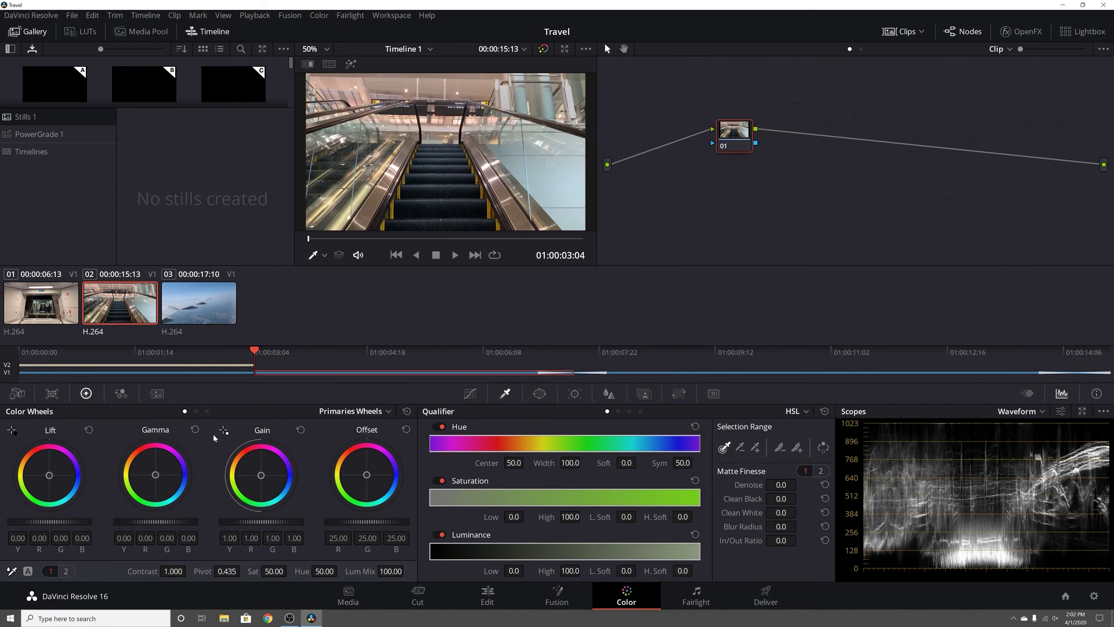
{"action": "key", "text": "Up"}
{"action": "key", "text": "Down"}
{"action": "key", "text": "Down"}
{"action": "key", "text": "Up"}
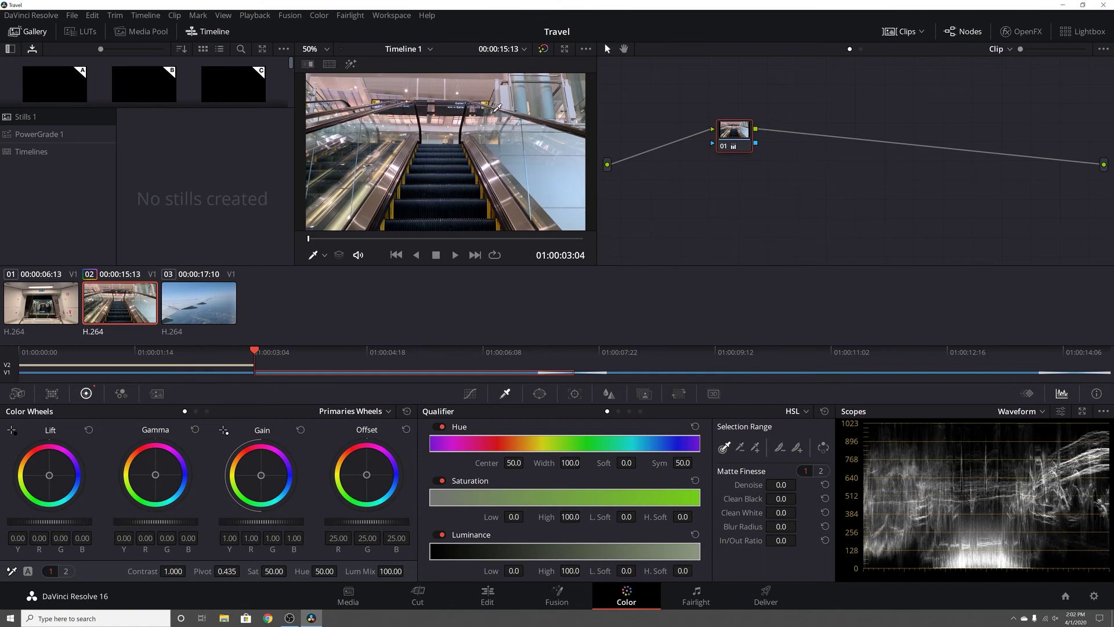
Compare the escalator clip with its grade bypassed and enabled, and scrub through the graded clip
{"action": "left_click", "coordinate": [545, 50]}
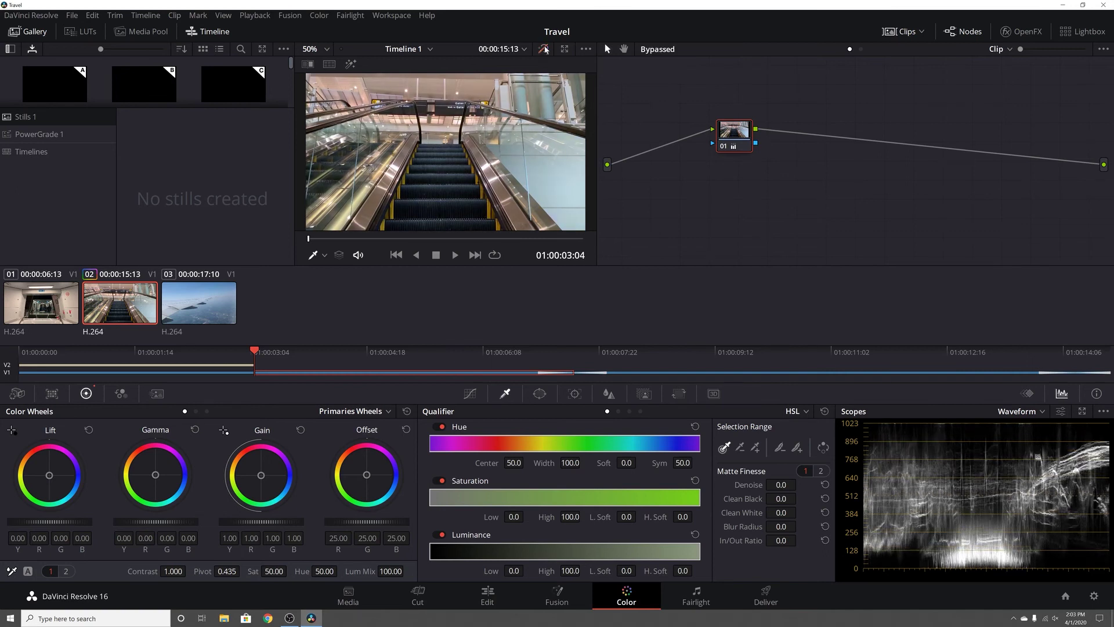
{"action": "left_click", "coordinate": [545, 49]}
{"action": "left_click_drag", "start_coordinate": [399, 239], "coordinate": [437, 232]}
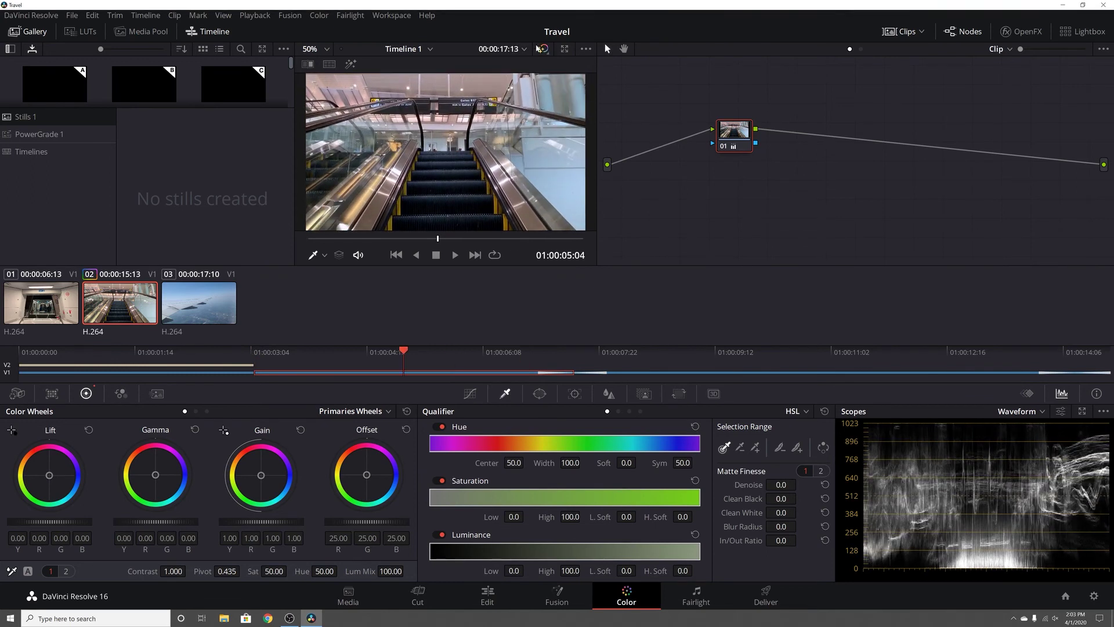
Apply automatic color correction to the airplane wing clip and the opening train clip, and play back the graded clips
{"action": "left_click", "coordinate": [219, 312]}
{"action": "left_click", "coordinate": [27, 571]}
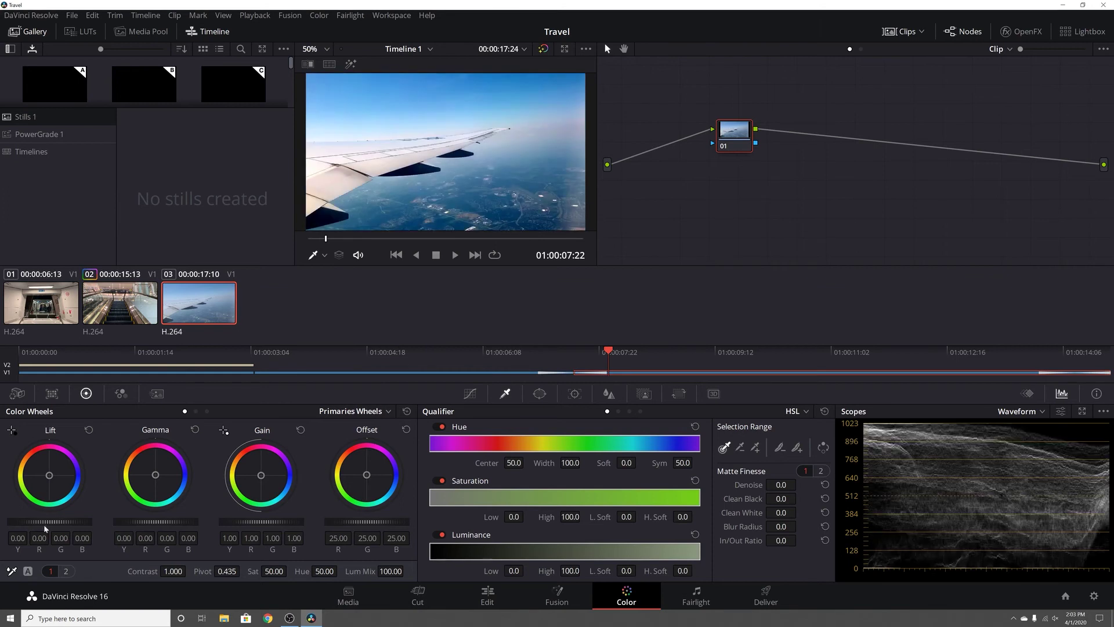
{"action": "left_click", "coordinate": [32, 313]}
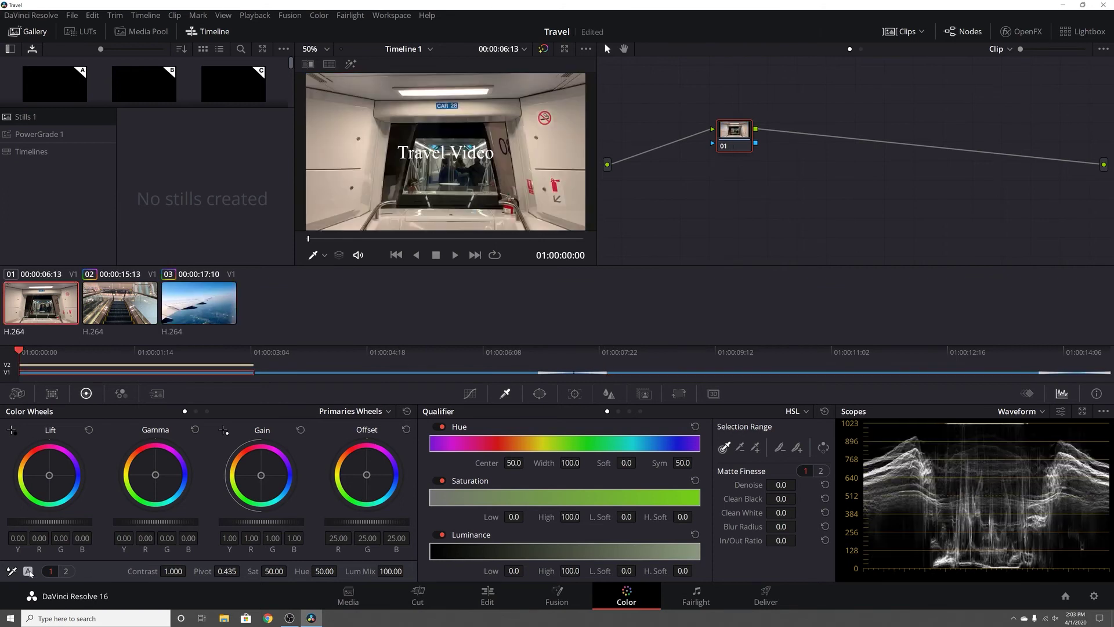
{"action": "left_click", "coordinate": [454, 255]}
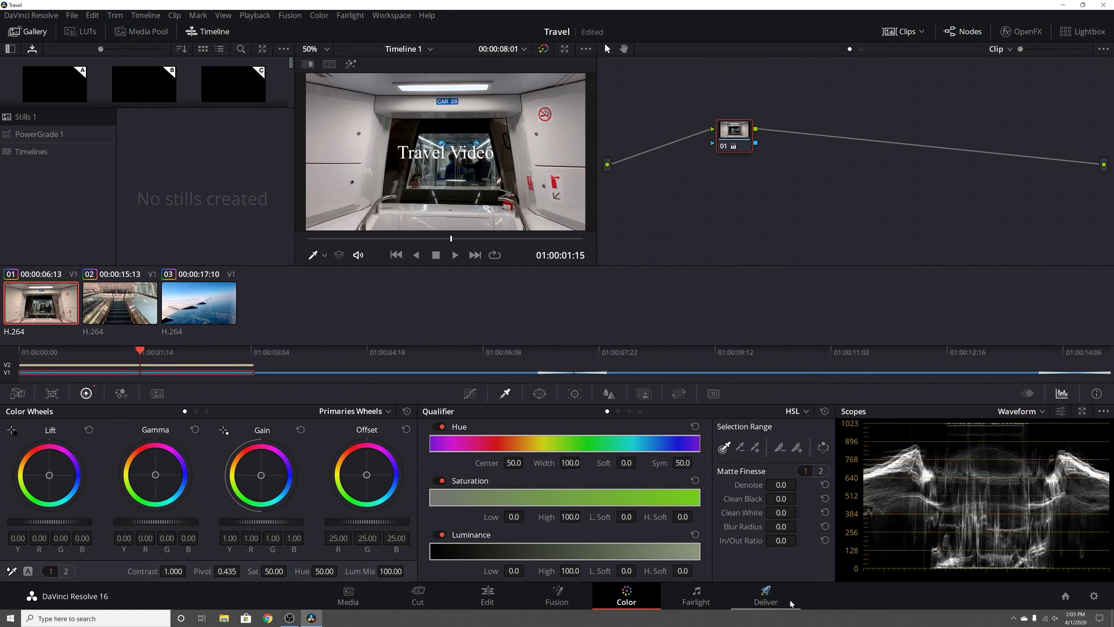
{"action": "left_click", "coordinate": [142, 318]}
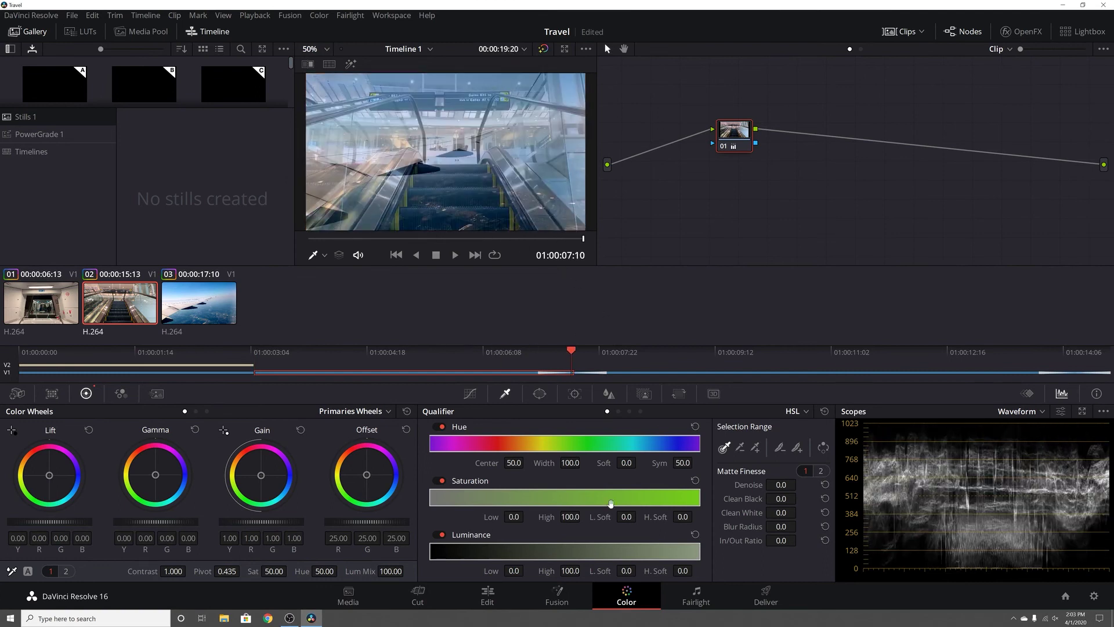
Open the Deliver page, choose the YouTube 1080p render preset and look over its settings
{"action": "left_click", "coordinate": [762, 601]}
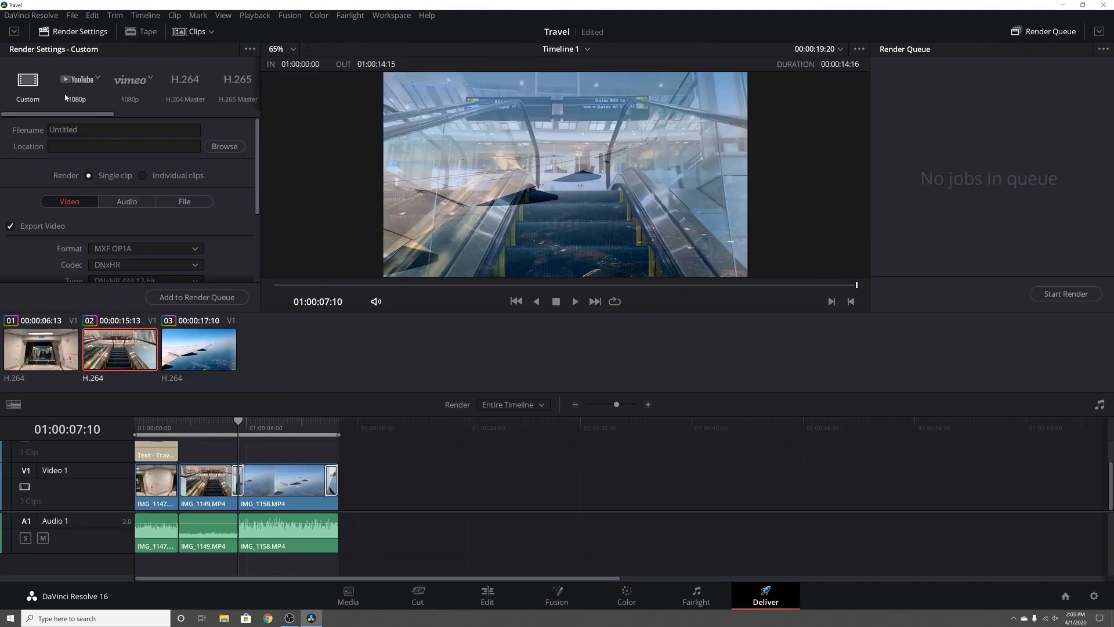
{"action": "left_click_drag", "start_coordinate": [105, 115], "coordinate": [63, 116]}
{"action": "left_click", "coordinate": [85, 85]}
{"action": "scroll", "coordinate": [53, 195], "scroll_direction": "down", "scroll_amount": 2}
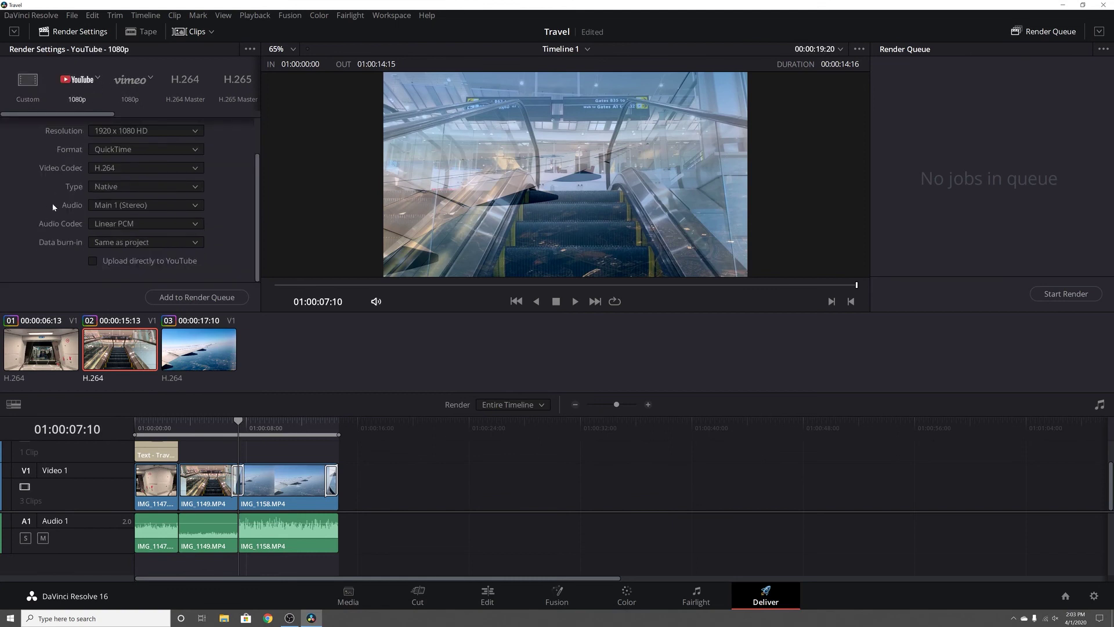
{"action": "scroll", "coordinate": [54, 197], "scroll_direction": "up", "scroll_amount": 2}
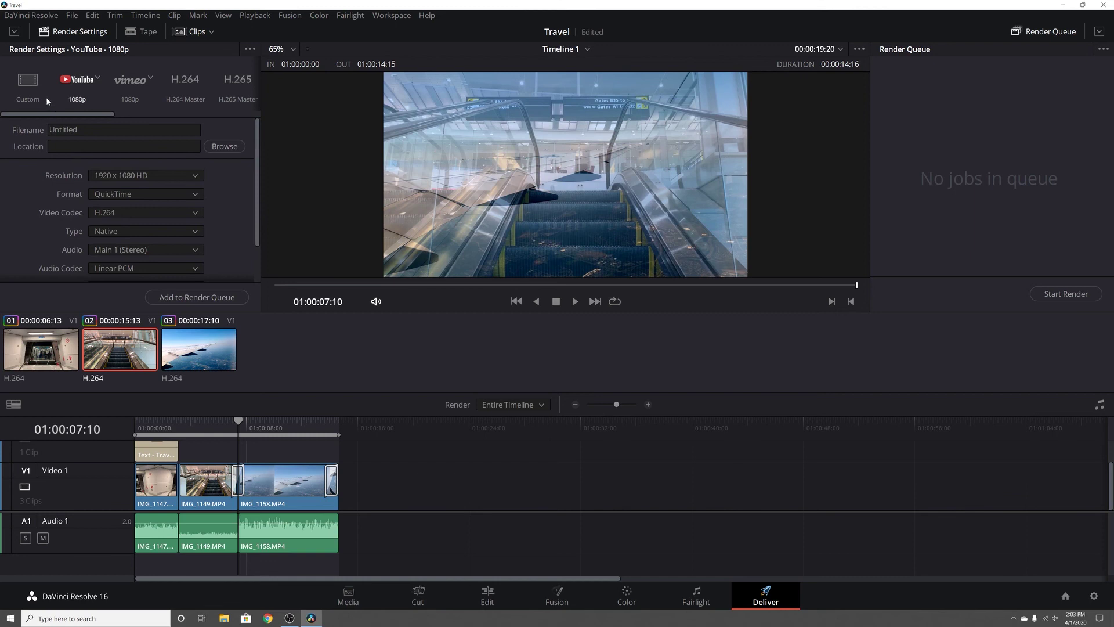
Switch the render settings to the Custom preset and look over its video export options
{"action": "left_click", "coordinate": [27, 86]}
{"action": "scroll", "coordinate": [26, 174], "scroll_direction": "down", "scroll_amount": 5}
{"action": "scroll", "coordinate": [26, 174], "scroll_direction": "up", "scroll_amount": 2}
{"action": "scroll", "coordinate": [33, 174], "scroll_direction": "down", "scroll_amount": 3}
{"action": "scroll", "coordinate": [42, 201], "scroll_direction": "up", "scroll_amount": 4}
{"action": "scroll", "coordinate": [86, 230], "scroll_direction": "up", "scroll_amount": 4}
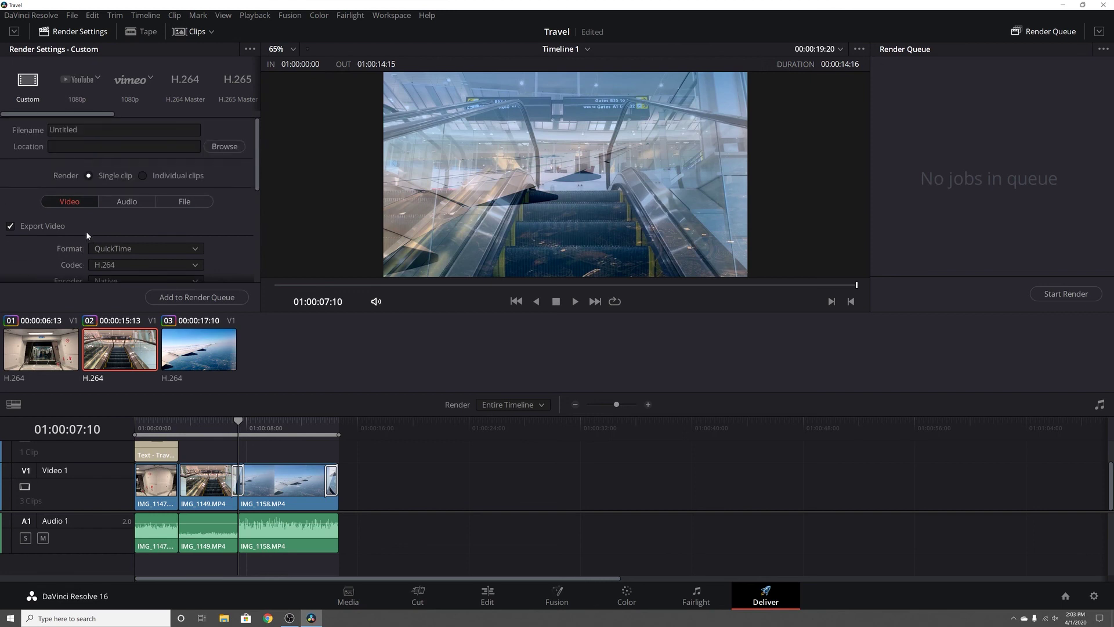
{"action": "scroll", "coordinate": [51, 243], "scroll_direction": "down", "scroll_amount": 3}
{"action": "scroll", "coordinate": [58, 221], "scroll_direction": "up", "scroll_amount": 2}
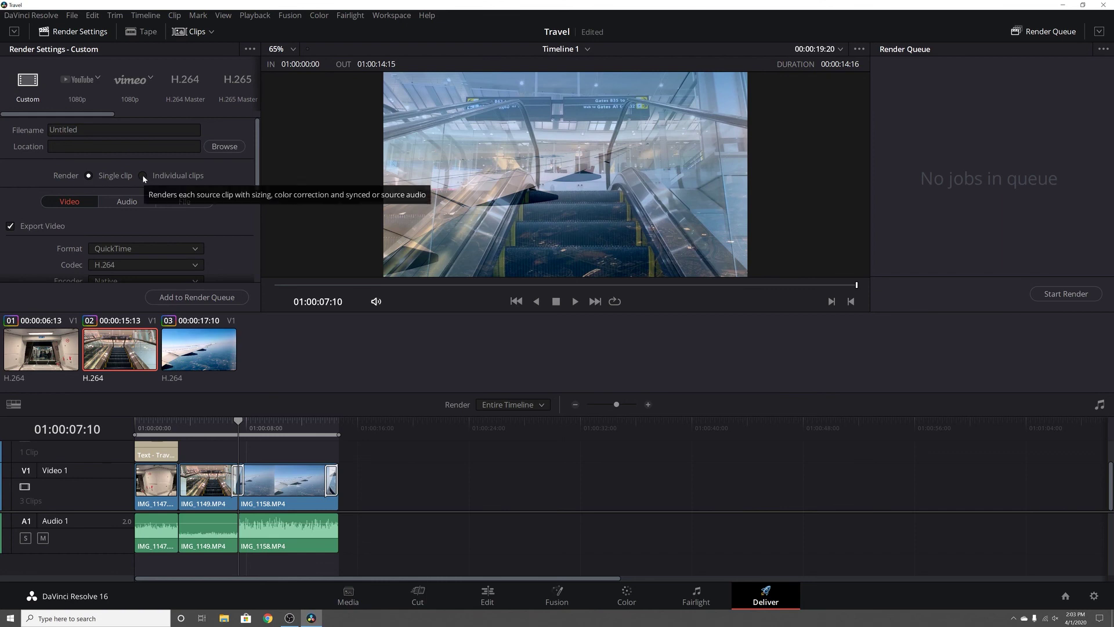
Preview each of the three timeline clips, look at the audio export settings and return to the video ones
{"action": "left_click", "coordinate": [51, 352]}
{"action": "left_click", "coordinate": [120, 352]}
{"action": "left_click", "coordinate": [190, 354]}
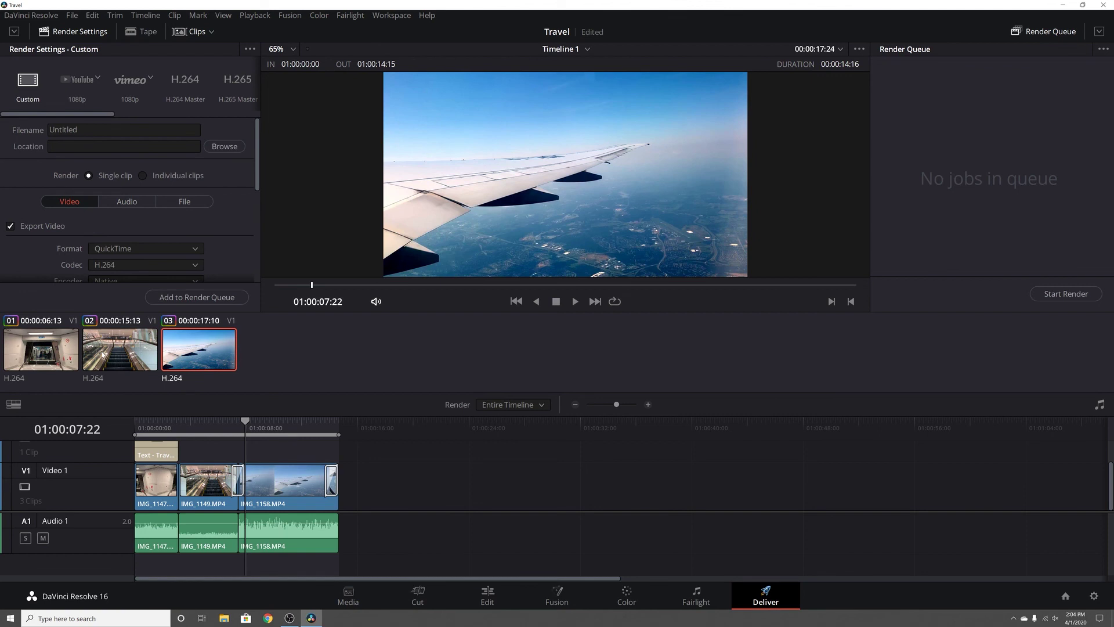
{"action": "left_click", "coordinate": [35, 349]}
{"action": "left_click", "coordinate": [113, 349]}
{"action": "left_click", "coordinate": [189, 349]}
{"action": "left_click", "coordinate": [114, 201]}
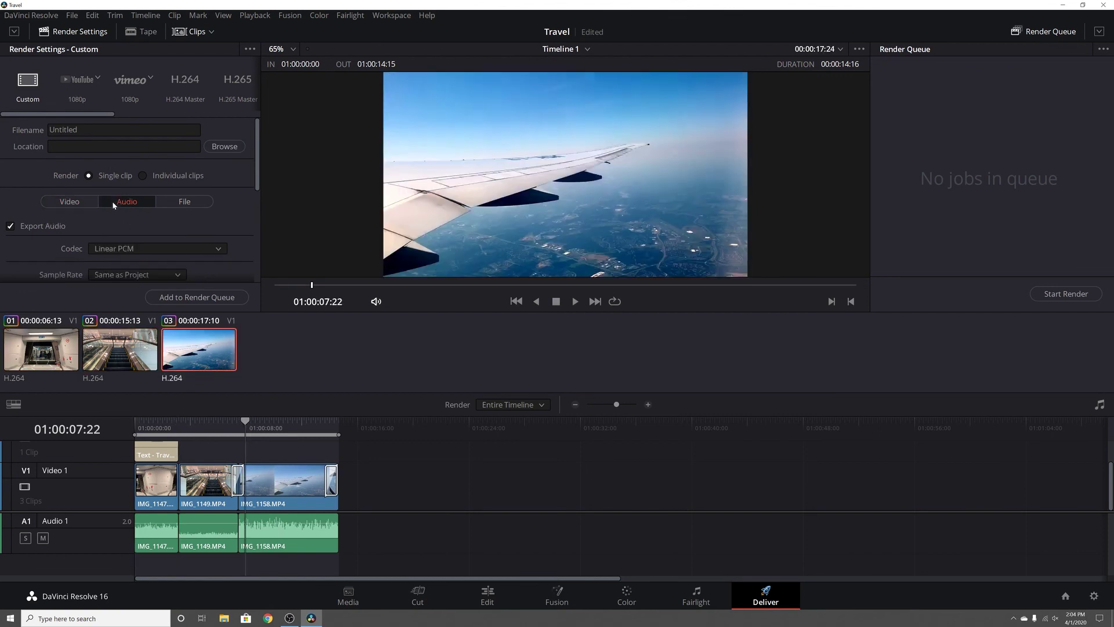
{"action": "left_click", "coordinate": [82, 199]}
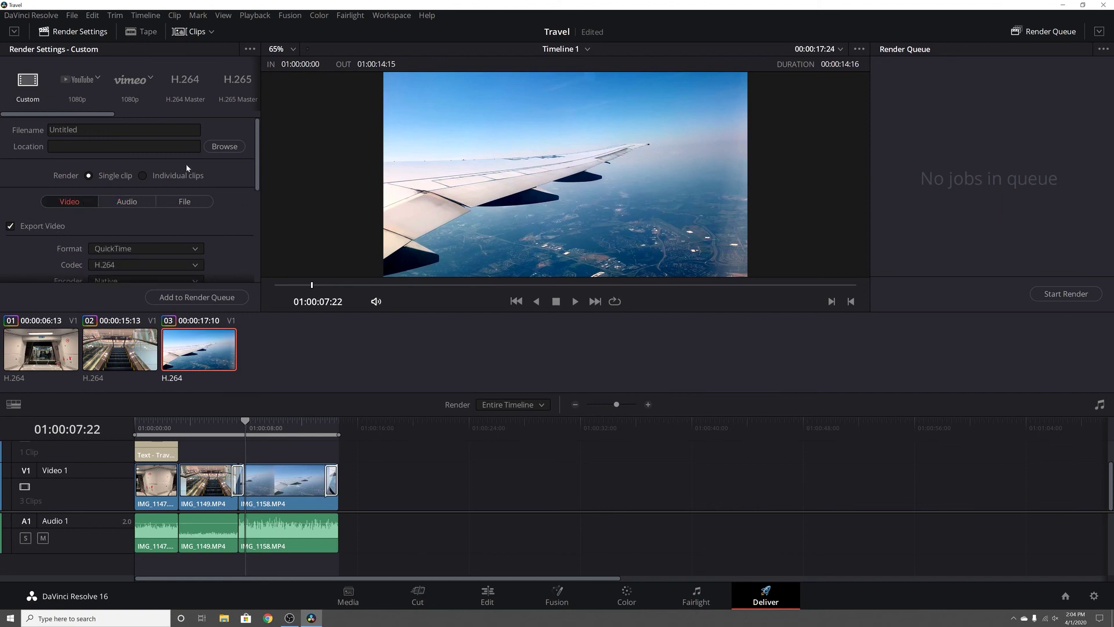
{"action": "left_click", "coordinate": [232, 146]}
{"action": "scroll", "coordinate": [57, 131], "scroll_direction": "up", "scroll_amount": 3}
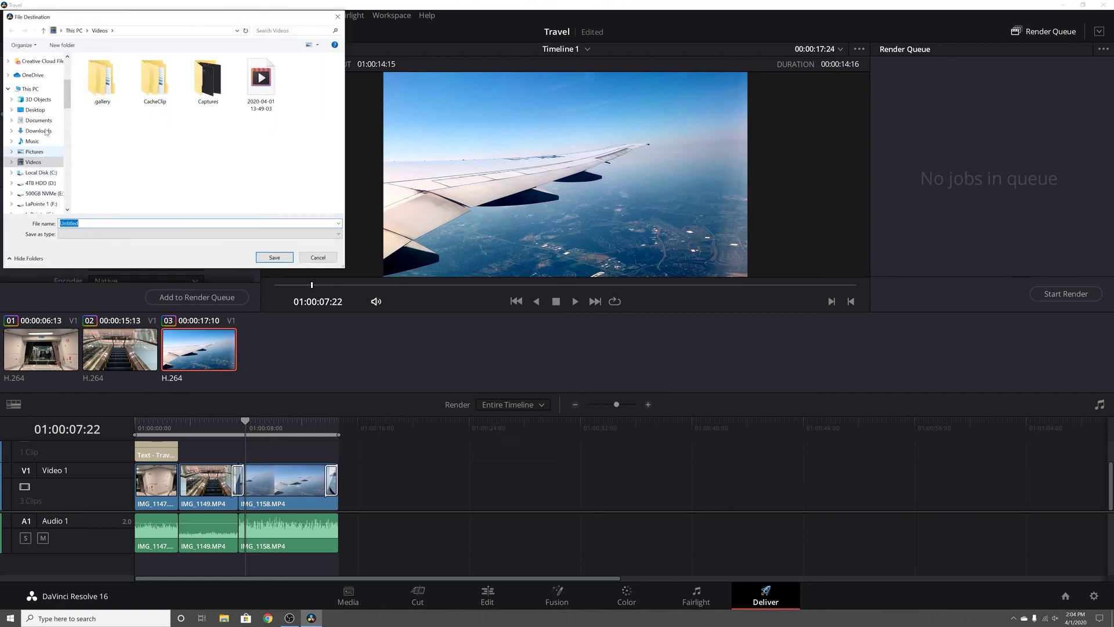
{"action": "scroll", "coordinate": [44, 131], "scroll_direction": "up", "scroll_amount": 4}
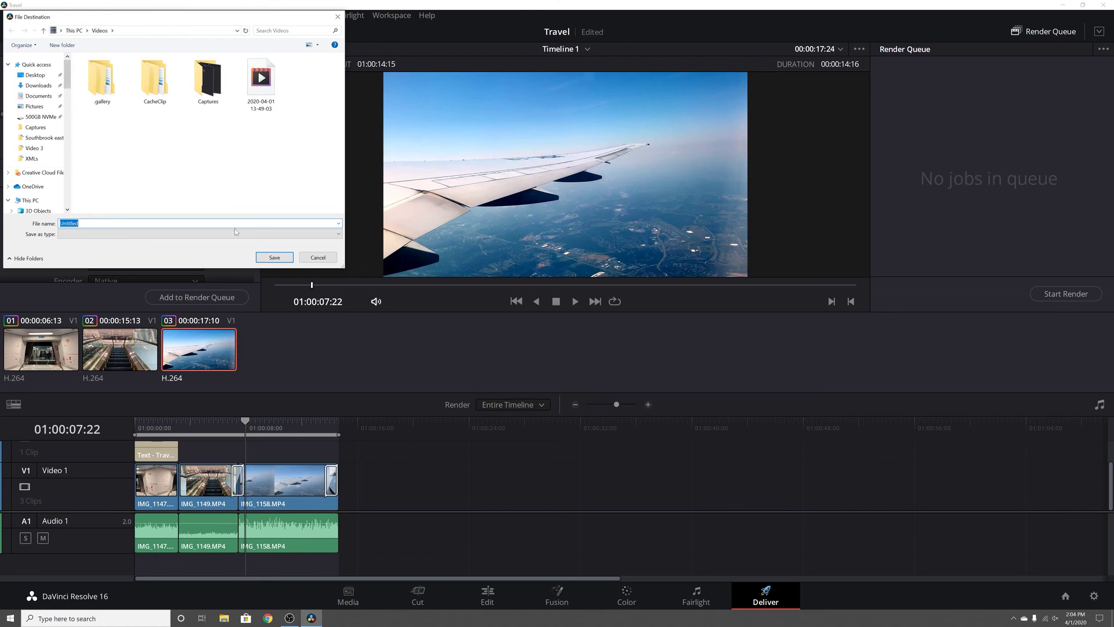
{"action": "left_click", "coordinate": [311, 259]}
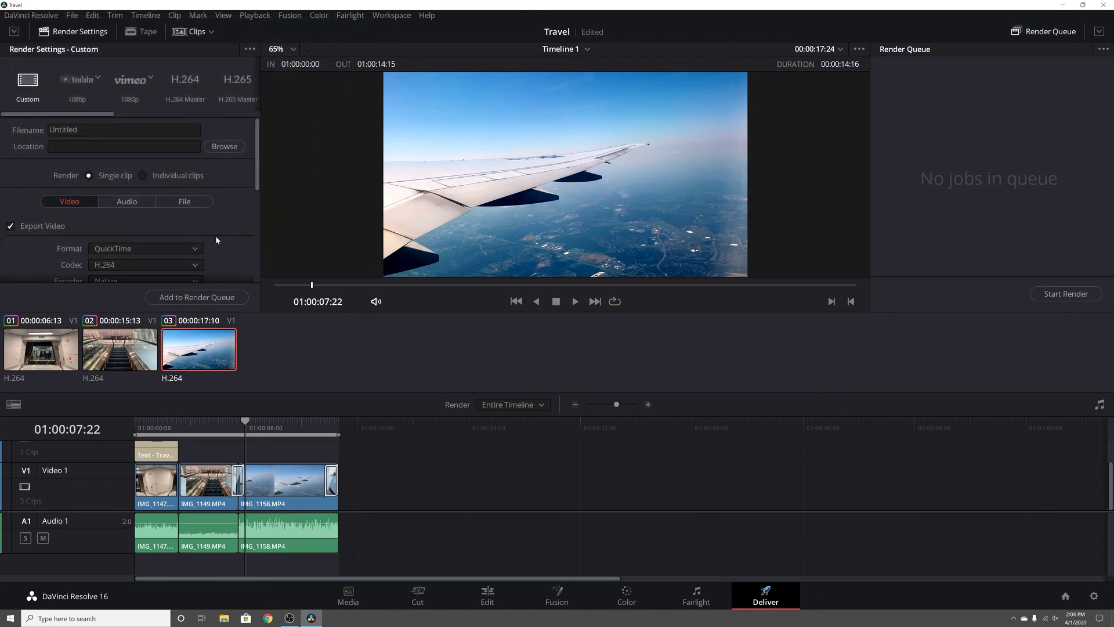
Name the render file "Travel Video" and add it to the render queue with the Videos folder as destination
{"action": "double_click", "coordinate": [64, 130]}
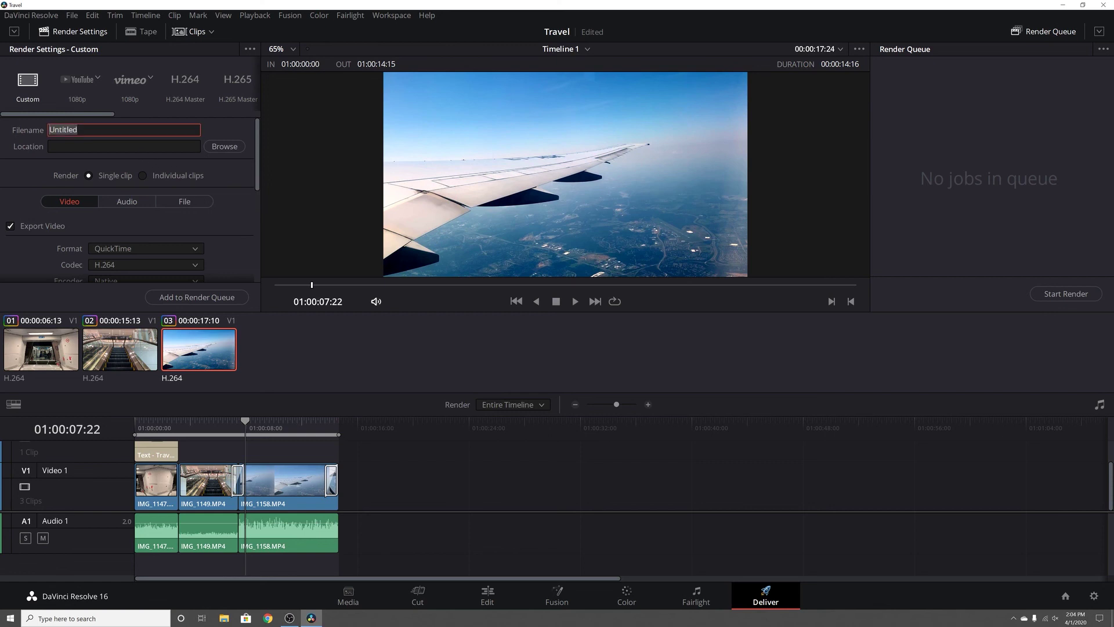
{"action": "type", "text": "Travel Video"}
{"action": "left_click", "coordinate": [210, 298]}
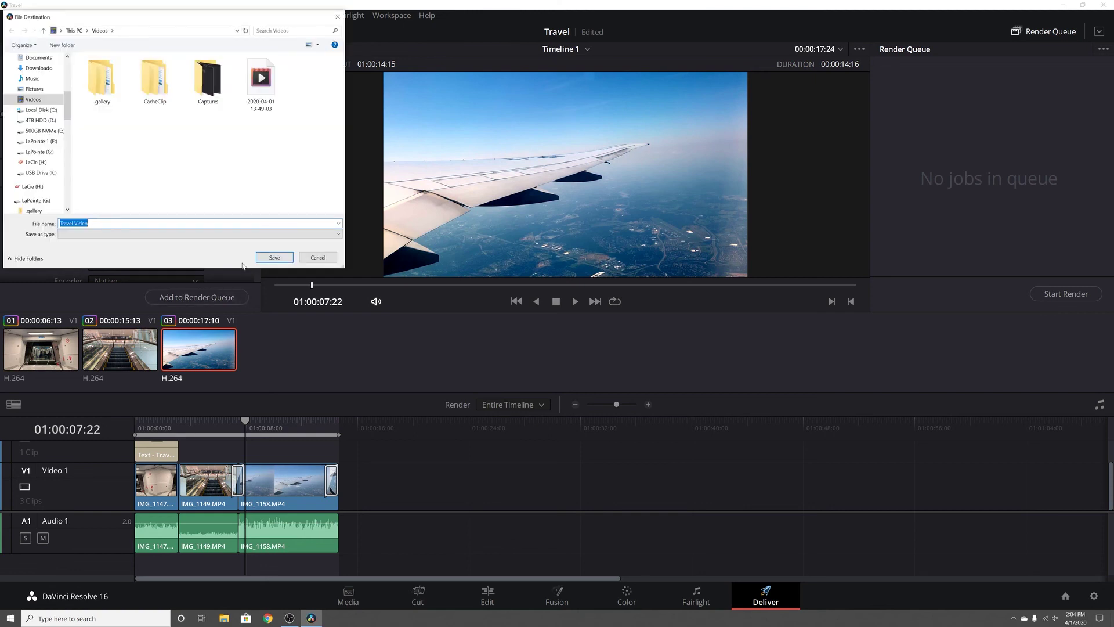
{"action": "left_click", "coordinate": [274, 258]}
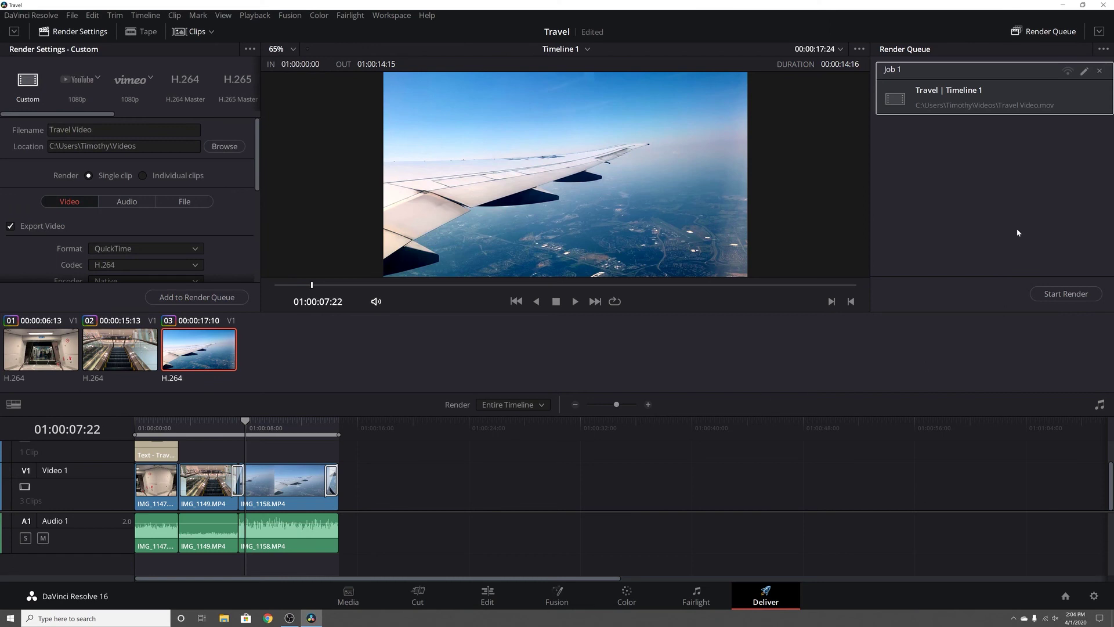